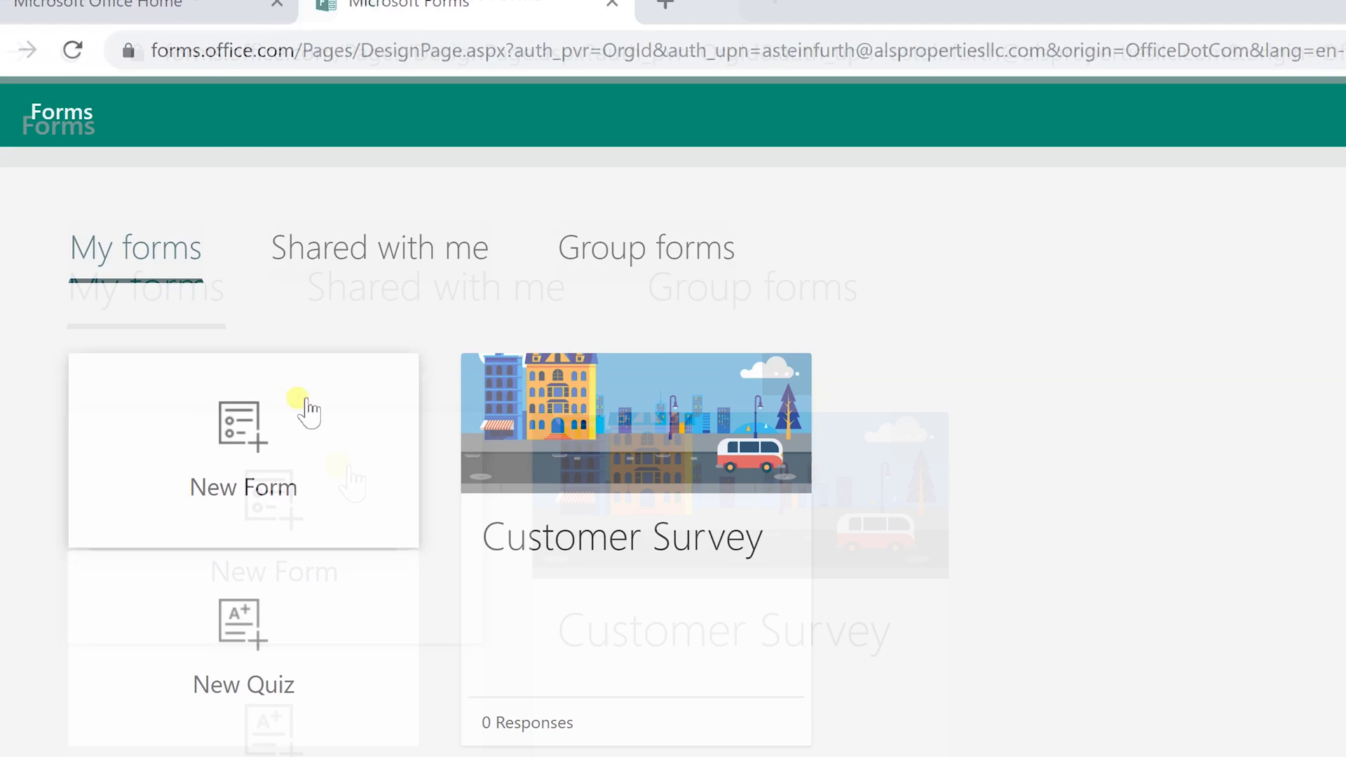
Create a new form titled 'Music Program Customer Survey' described as 'Helping you decide which class to take'
{"action": "left_click", "coordinate": [390, 549]}
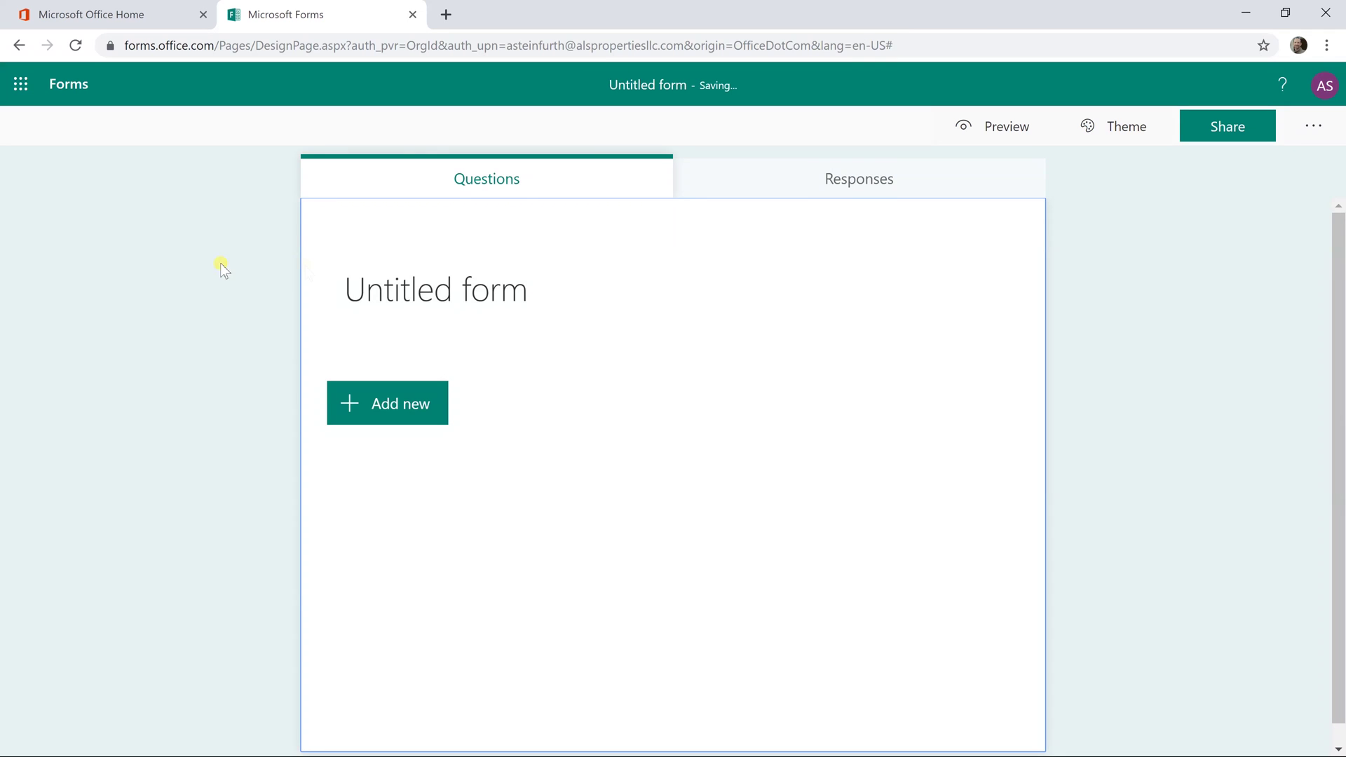
{"action": "left_click", "coordinate": [366, 275]}
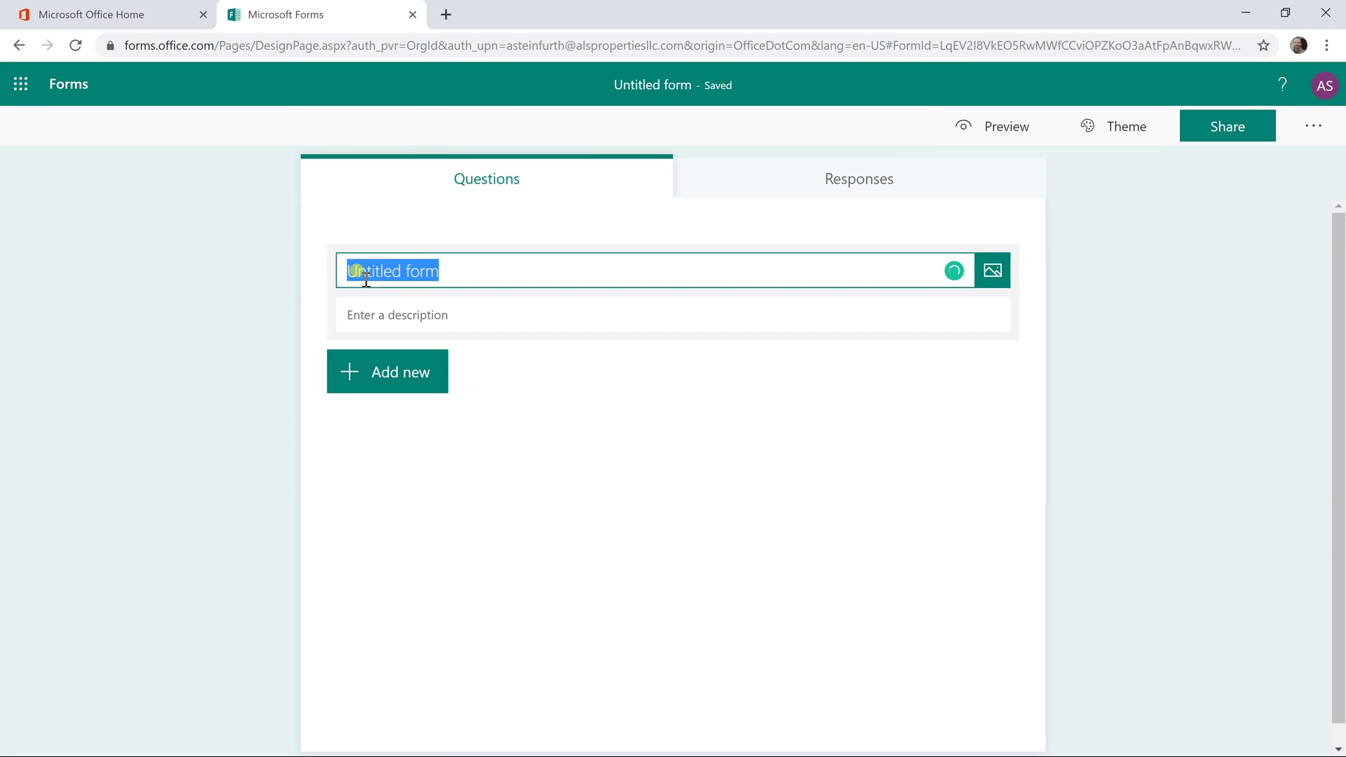
{"action": "type", "text": "Music Program Customer Survey"}
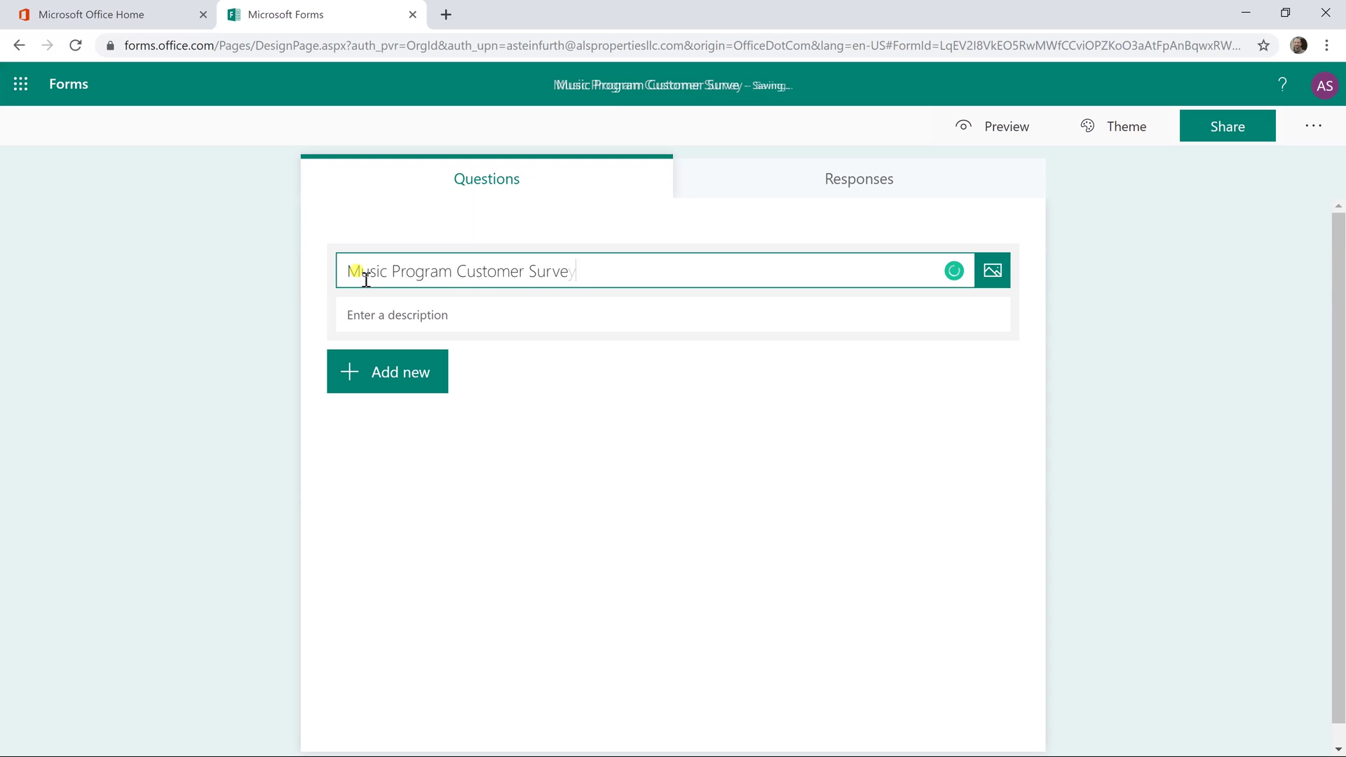
{"action": "key", "text": "Tab"}
{"action": "type", "text": "Helping you decide which class to take"}
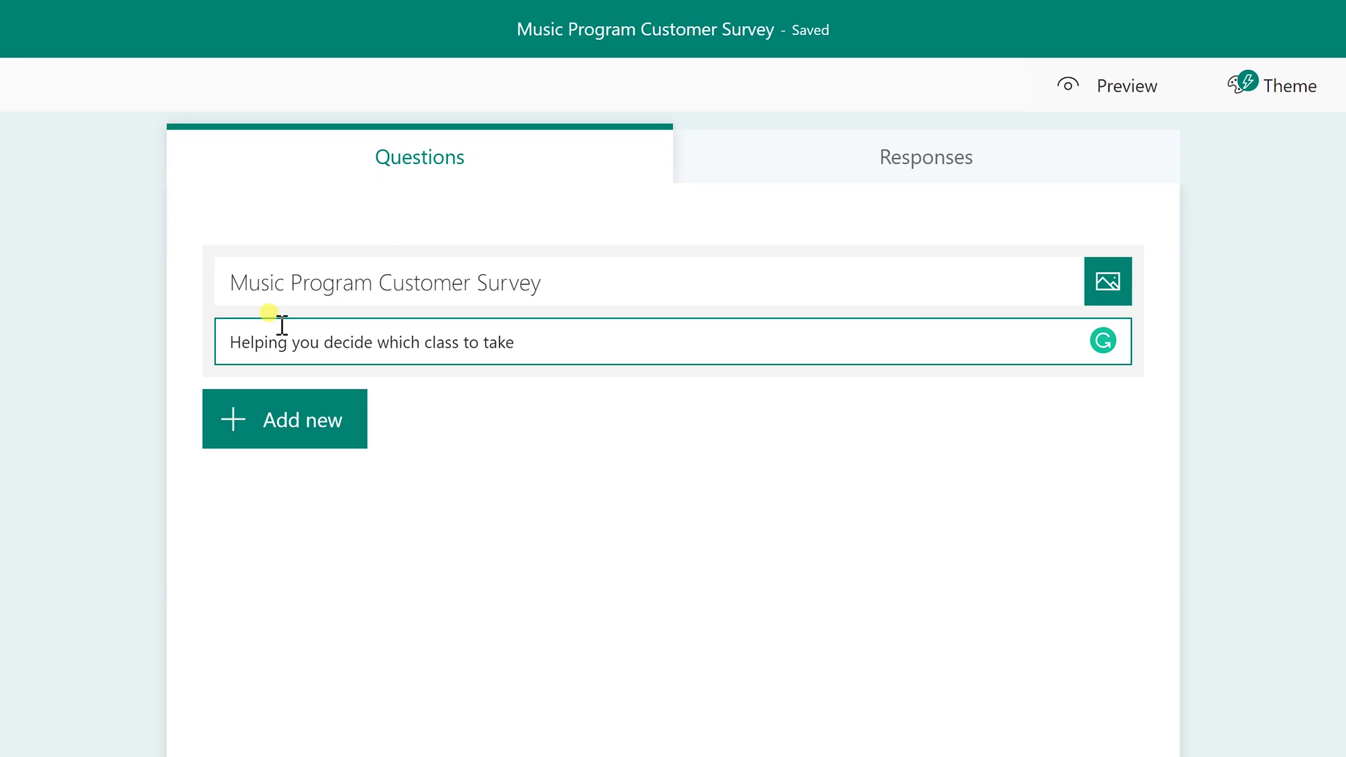
Add a required Choice question 'Are you interested in taking another class?' with answers Yes and No
{"action": "left_click", "coordinate": [303, 415]}
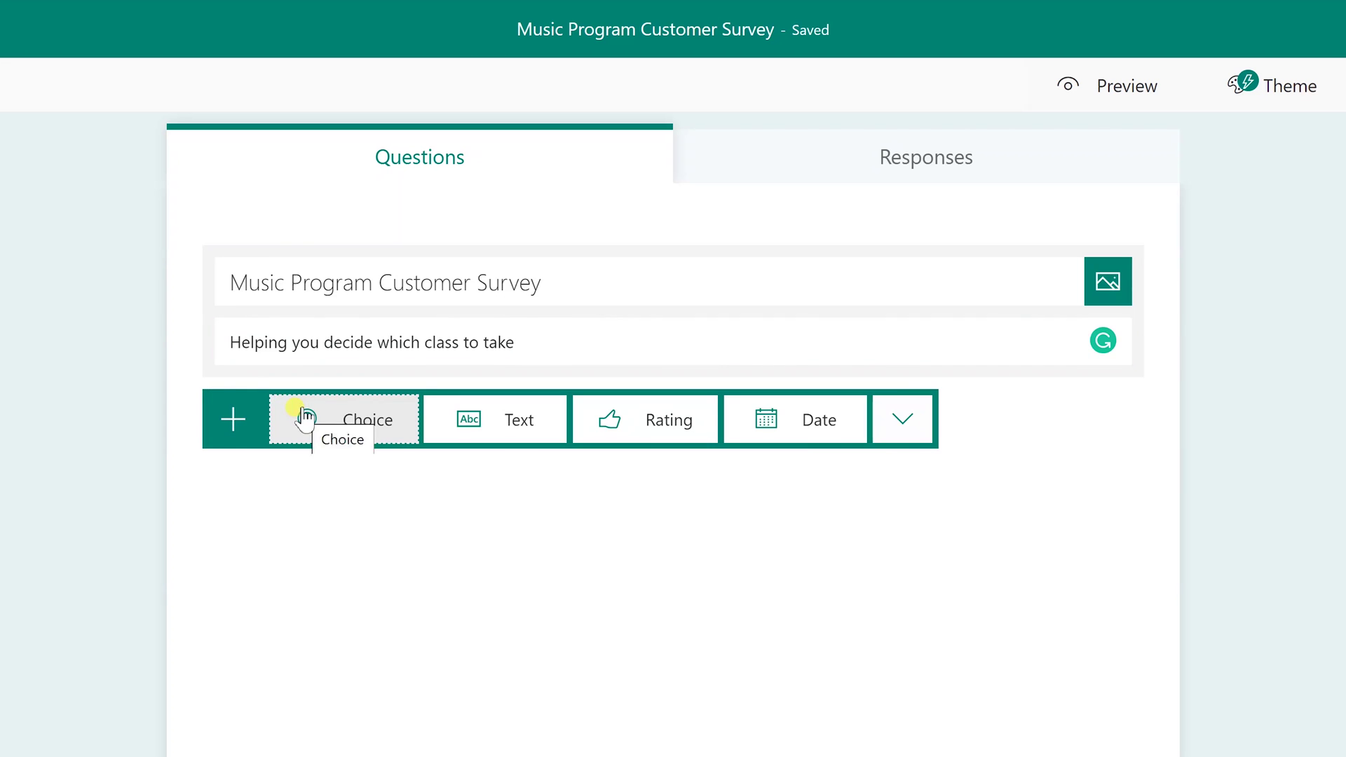
{"action": "left_click", "coordinate": [322, 425]}
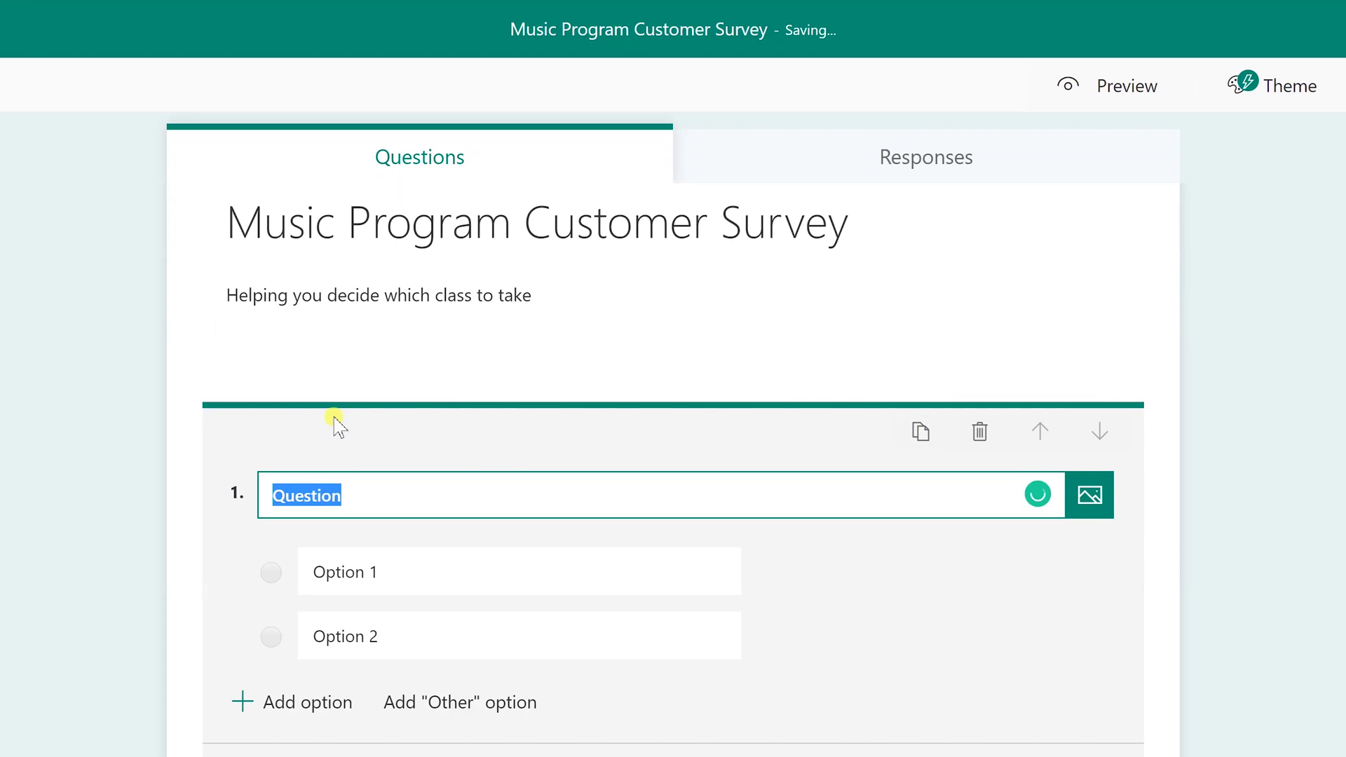
{"action": "type", "text": "Are you interested in taking another class?"}
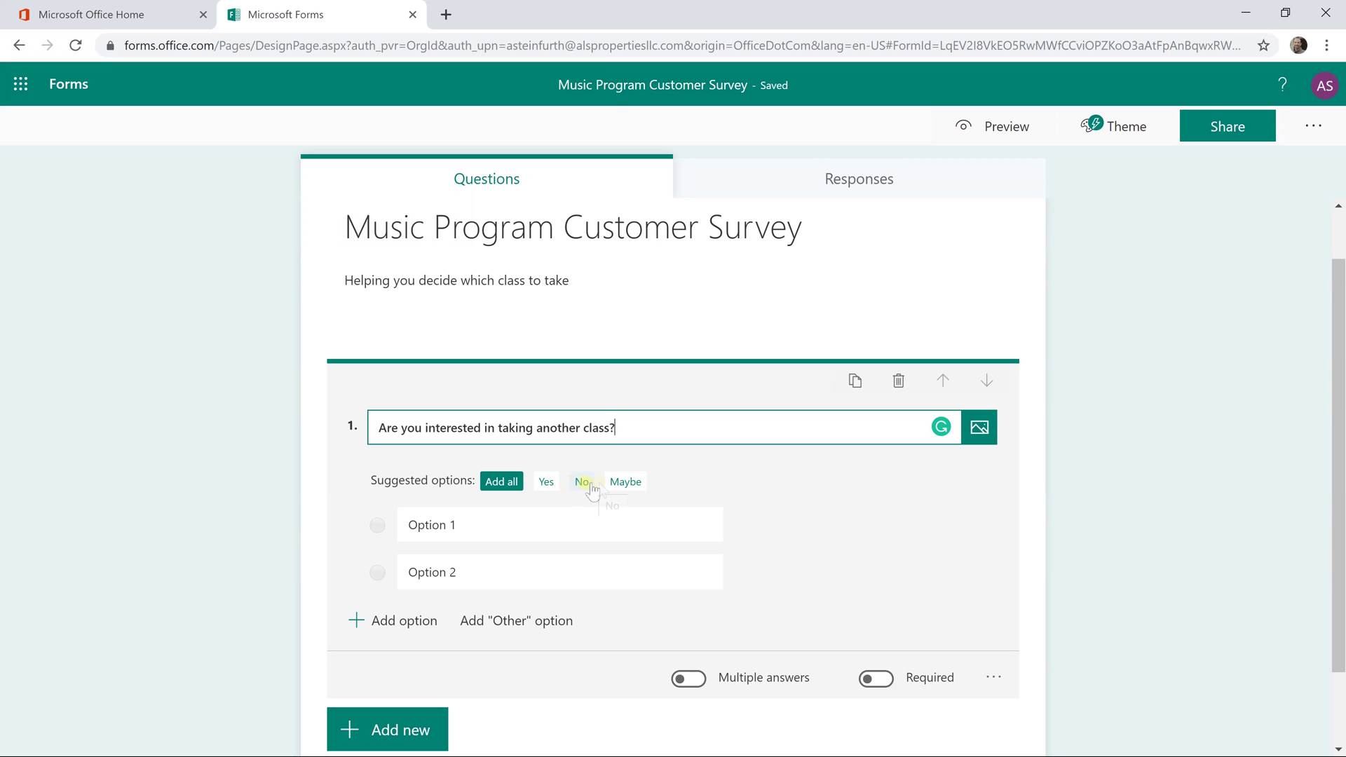
{"action": "left_click", "coordinate": [546, 482]}
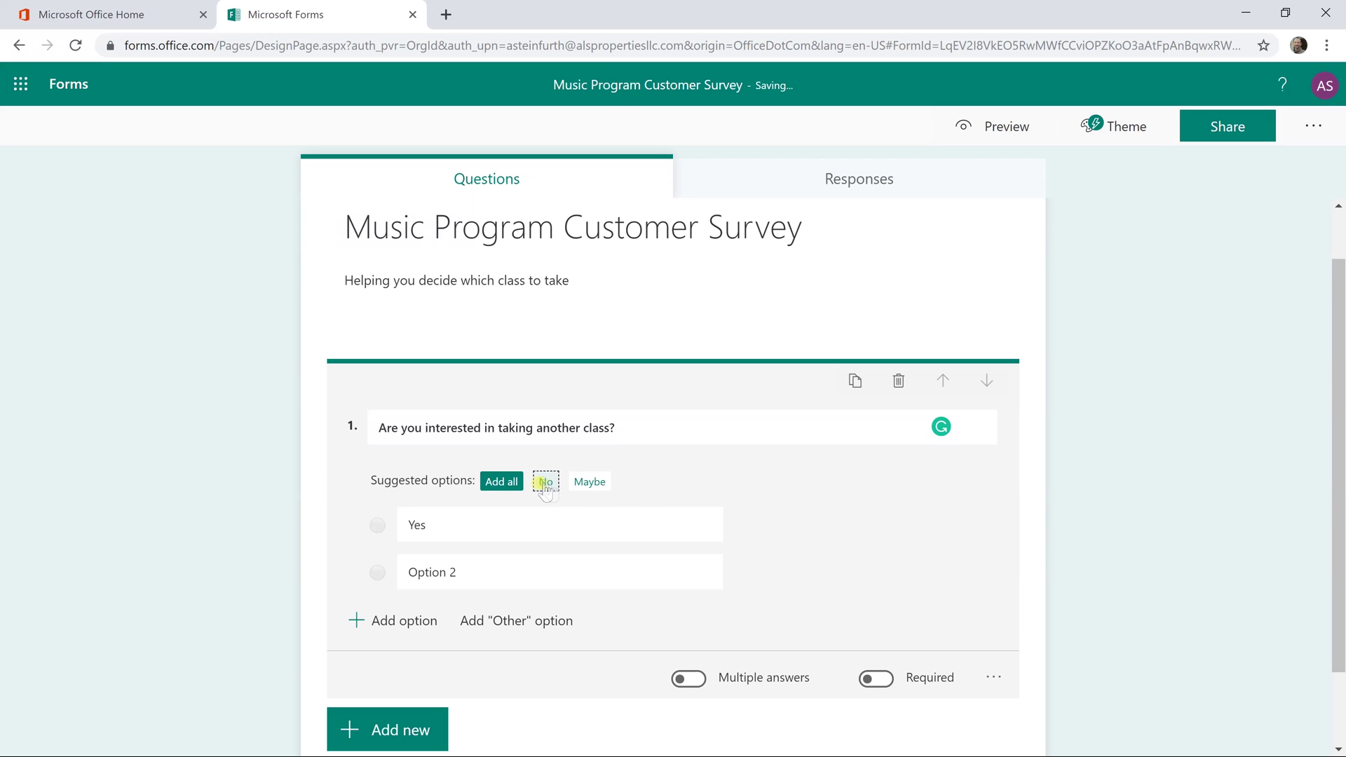
{"action": "left_click", "coordinate": [546, 483]}
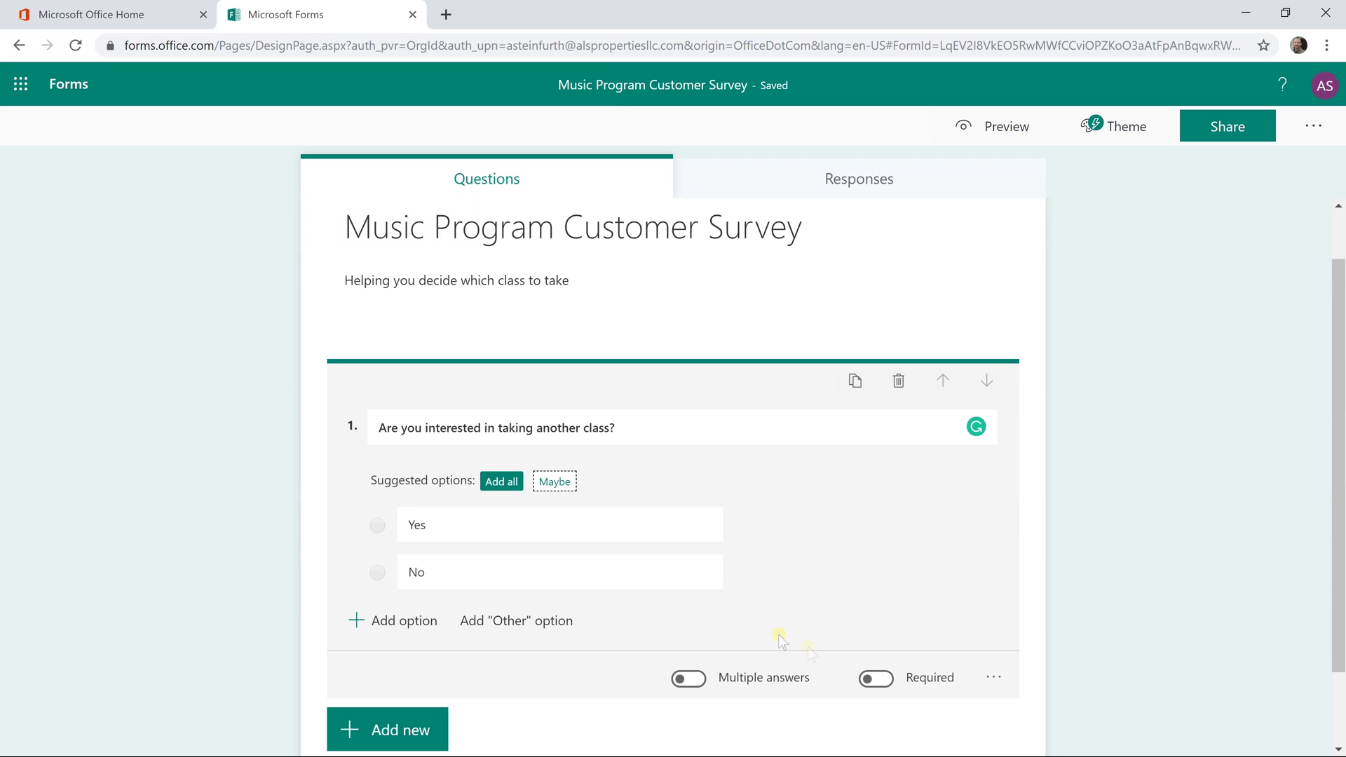
{"action": "left_click", "coordinate": [867, 679]}
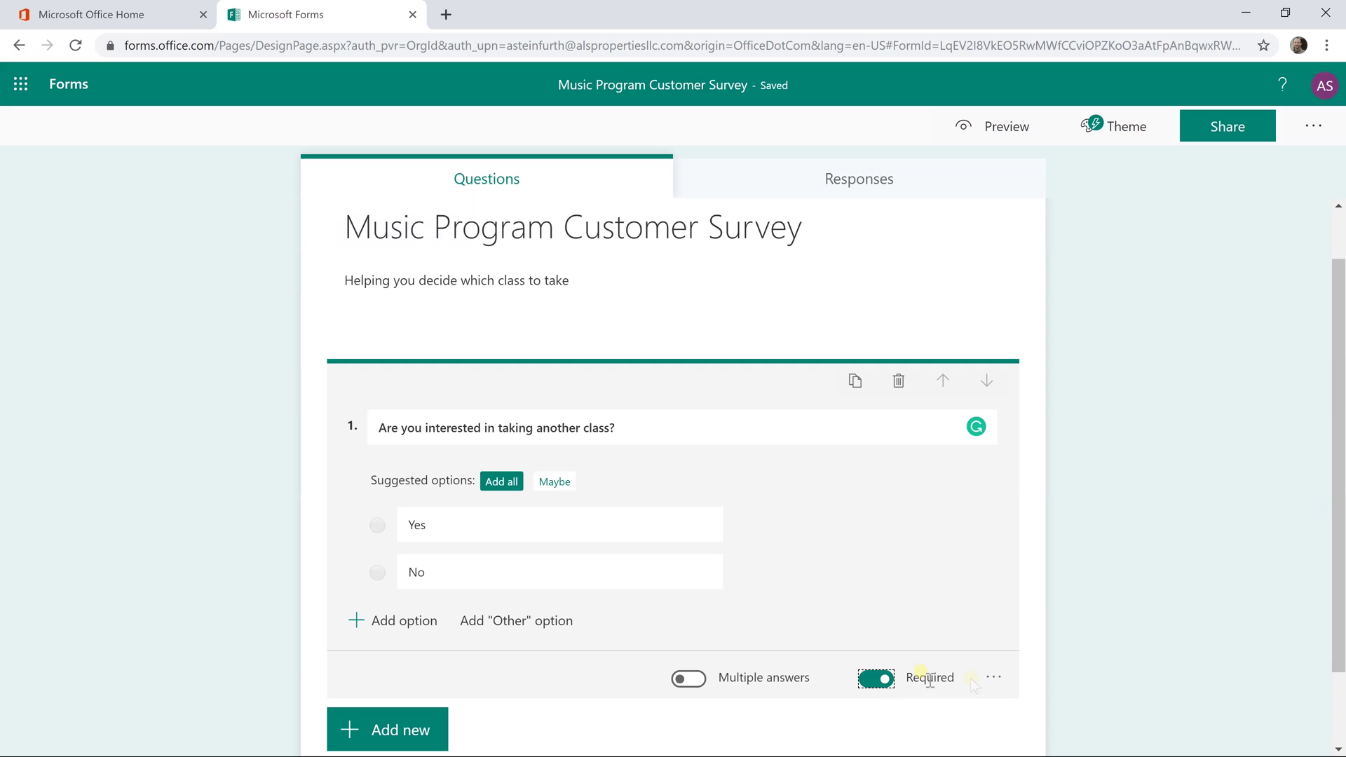
{"action": "left_click", "coordinate": [781, 472]}
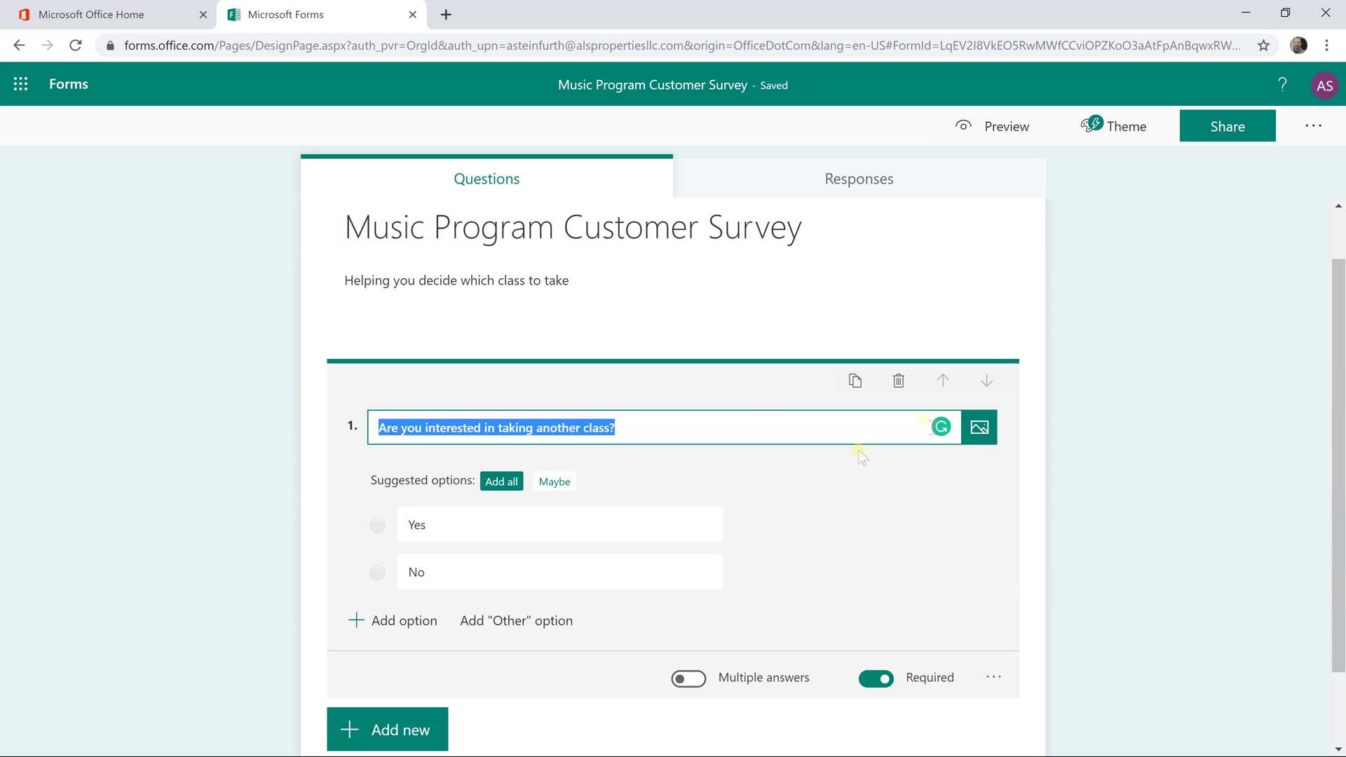
Open Branching and check the Go to destinations for question 1's No and Yes answers
{"action": "left_click", "coordinate": [705, 338]}
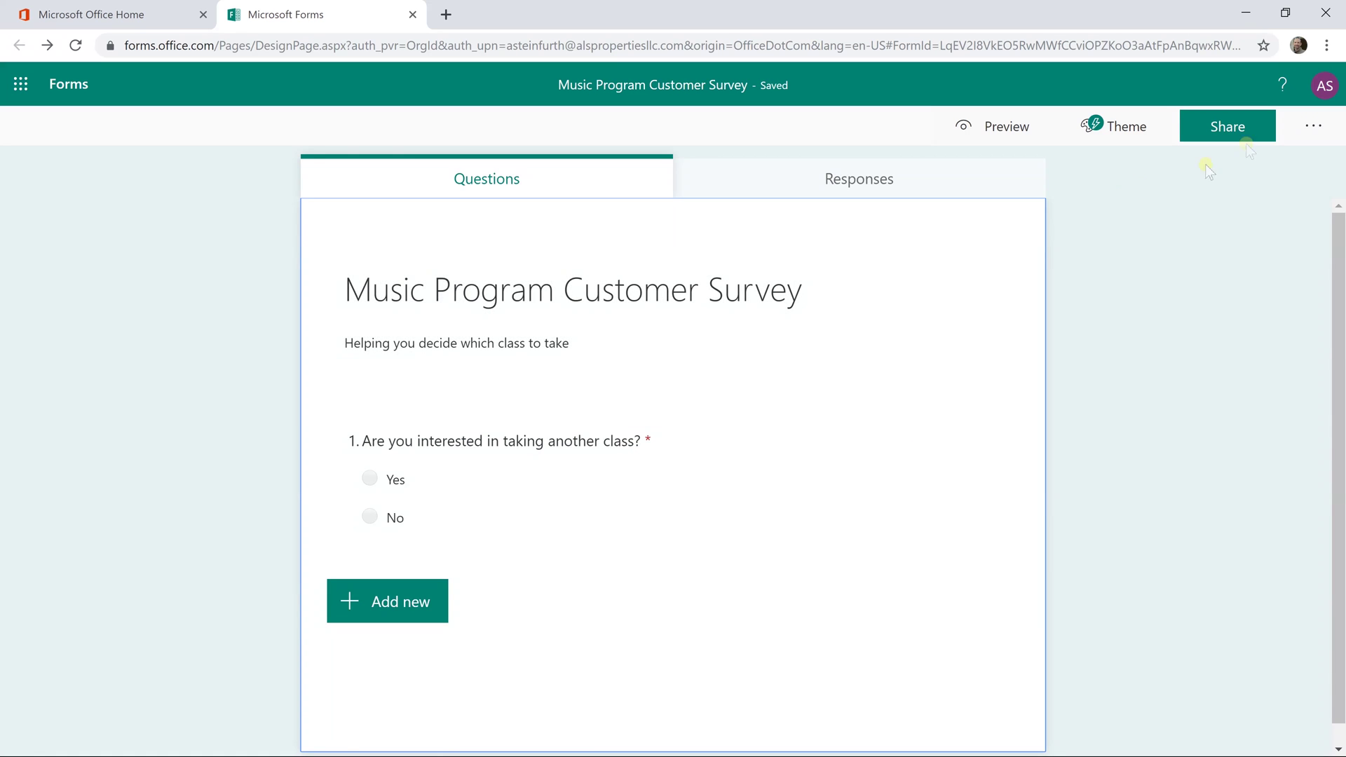
{"action": "left_click", "coordinate": [1314, 126]}
{"action": "left_click", "coordinate": [1270, 165]}
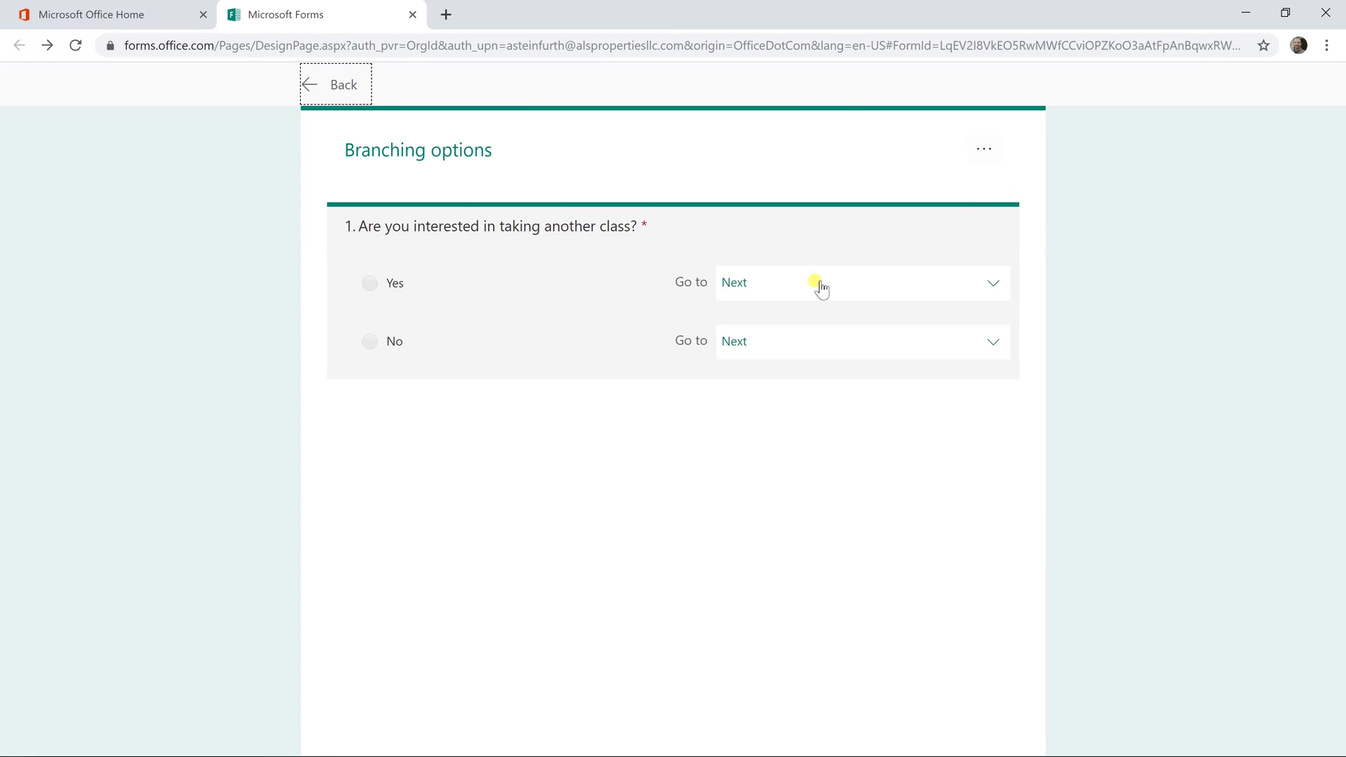
{"action": "left_click", "coordinate": [804, 240]}
{"action": "left_click", "coordinate": [797, 344]}
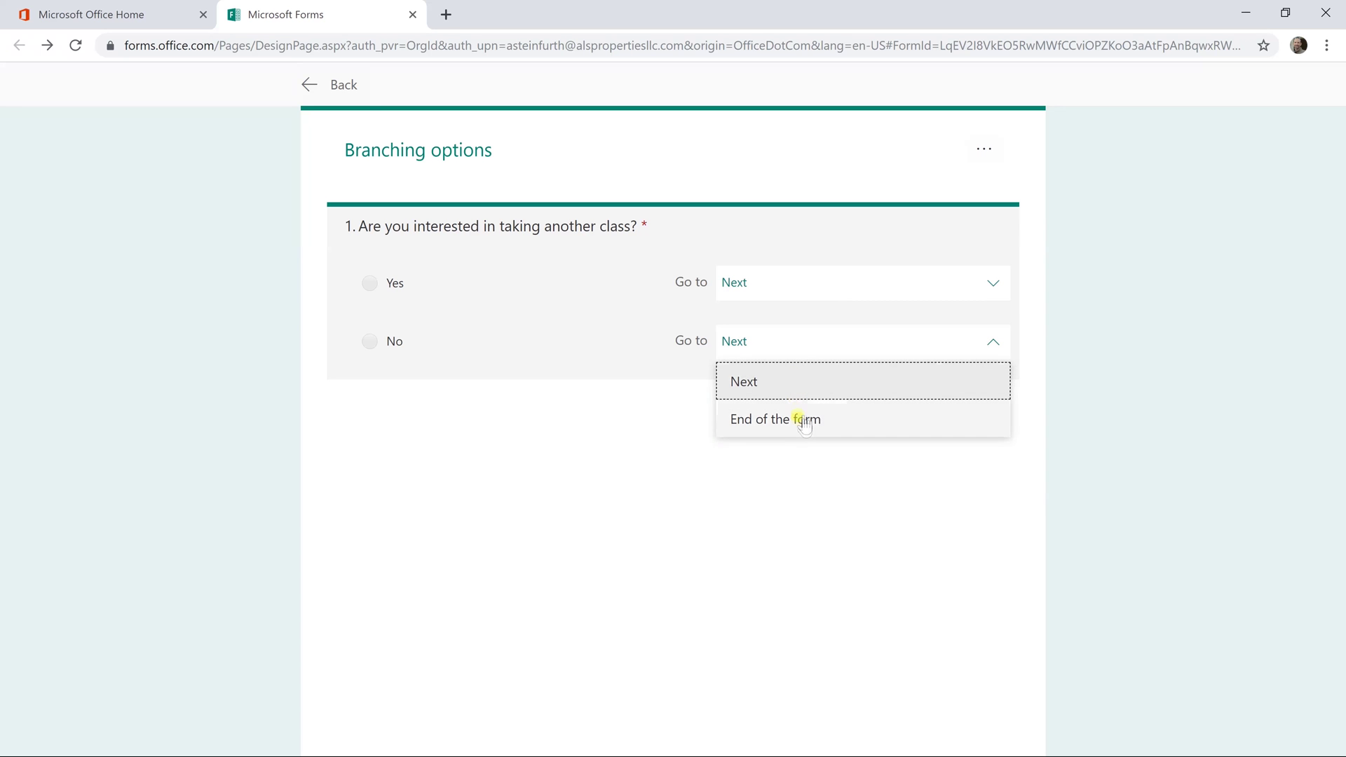
{"action": "left_click", "coordinate": [789, 297]}
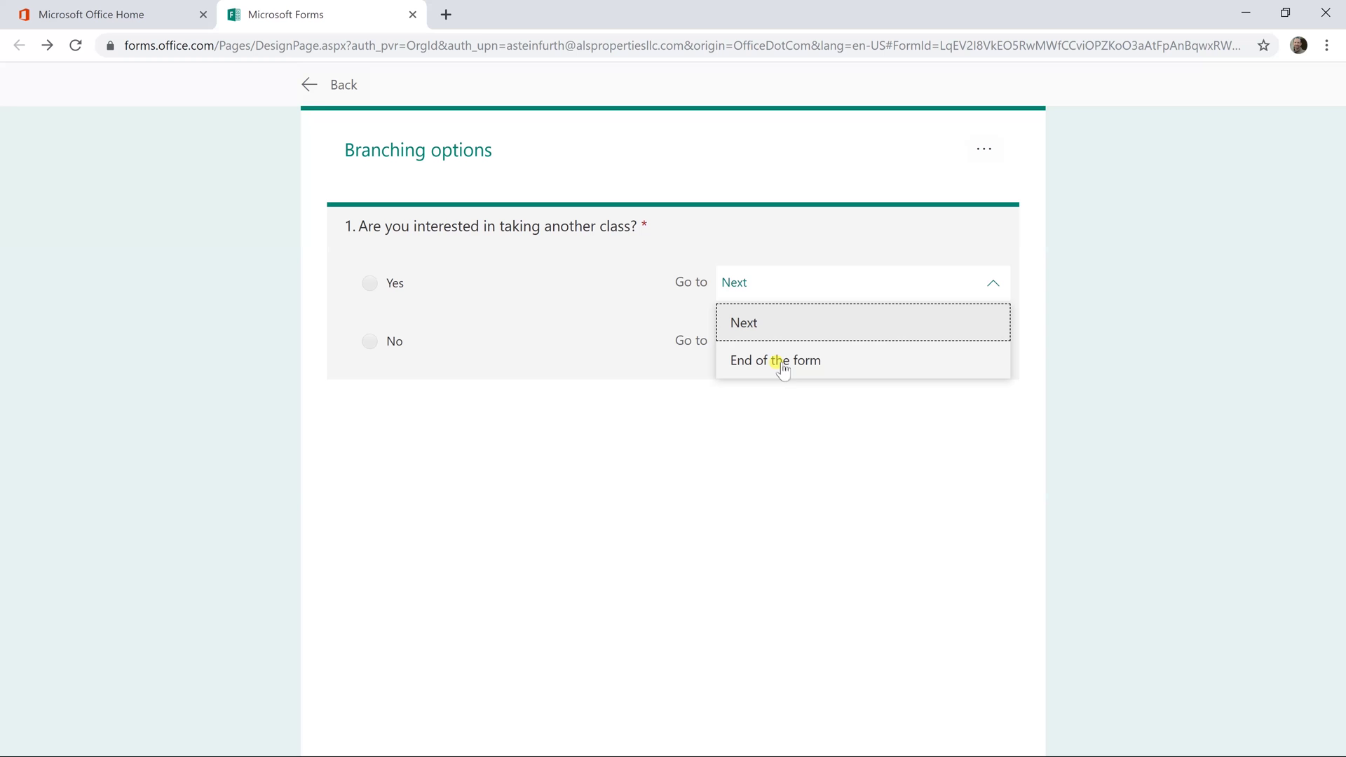
Back in the editor, add Choice question 2, 'Which type of class would you like?'
{"action": "left_click", "coordinate": [310, 90]}
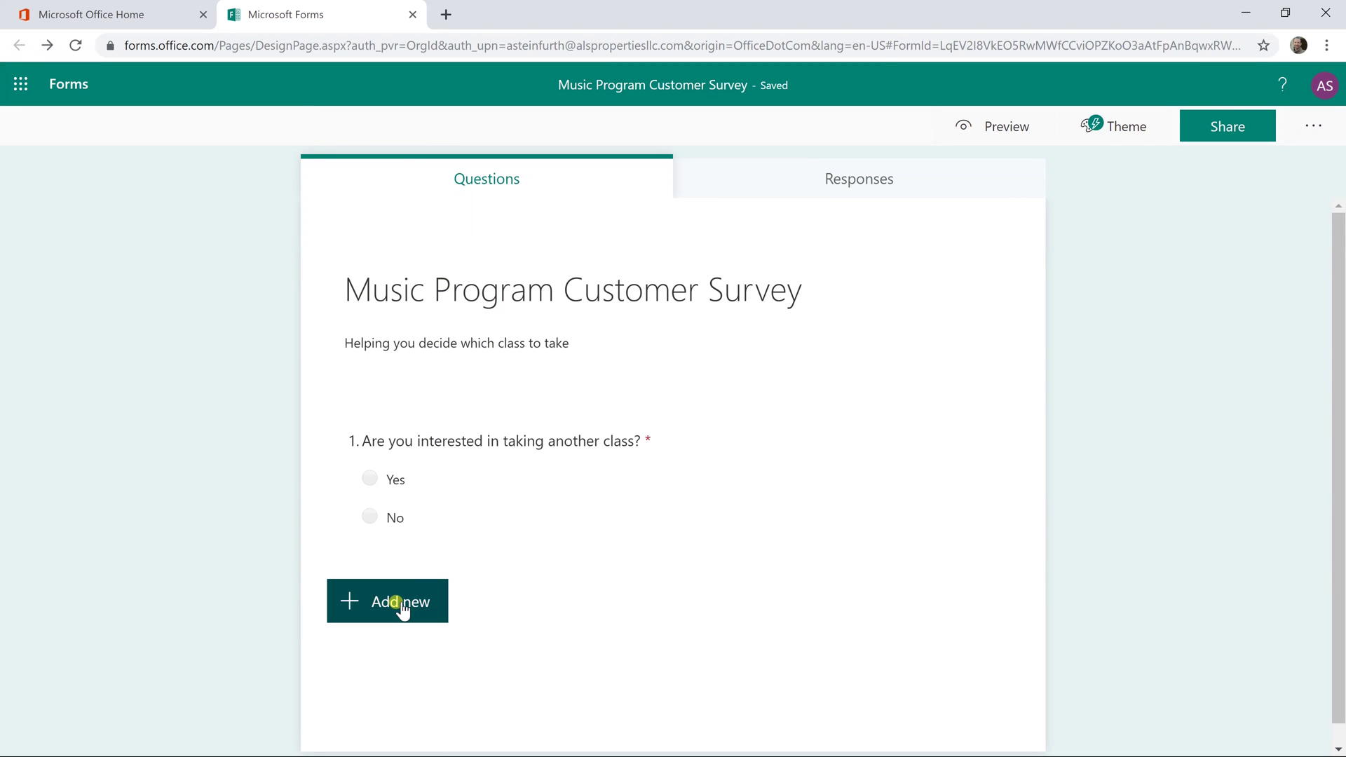
{"action": "left_click", "coordinate": [402, 607]}
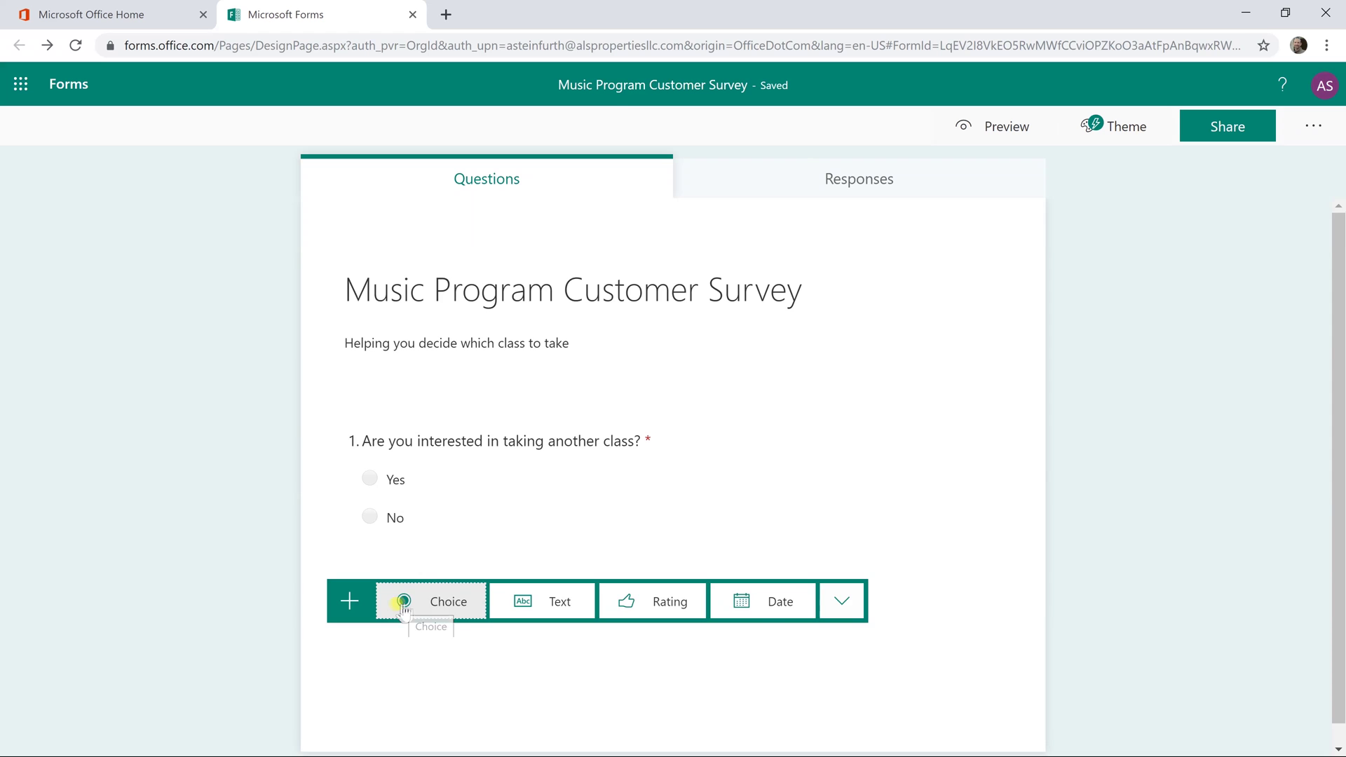
{"action": "left_click", "coordinate": [401, 603]}
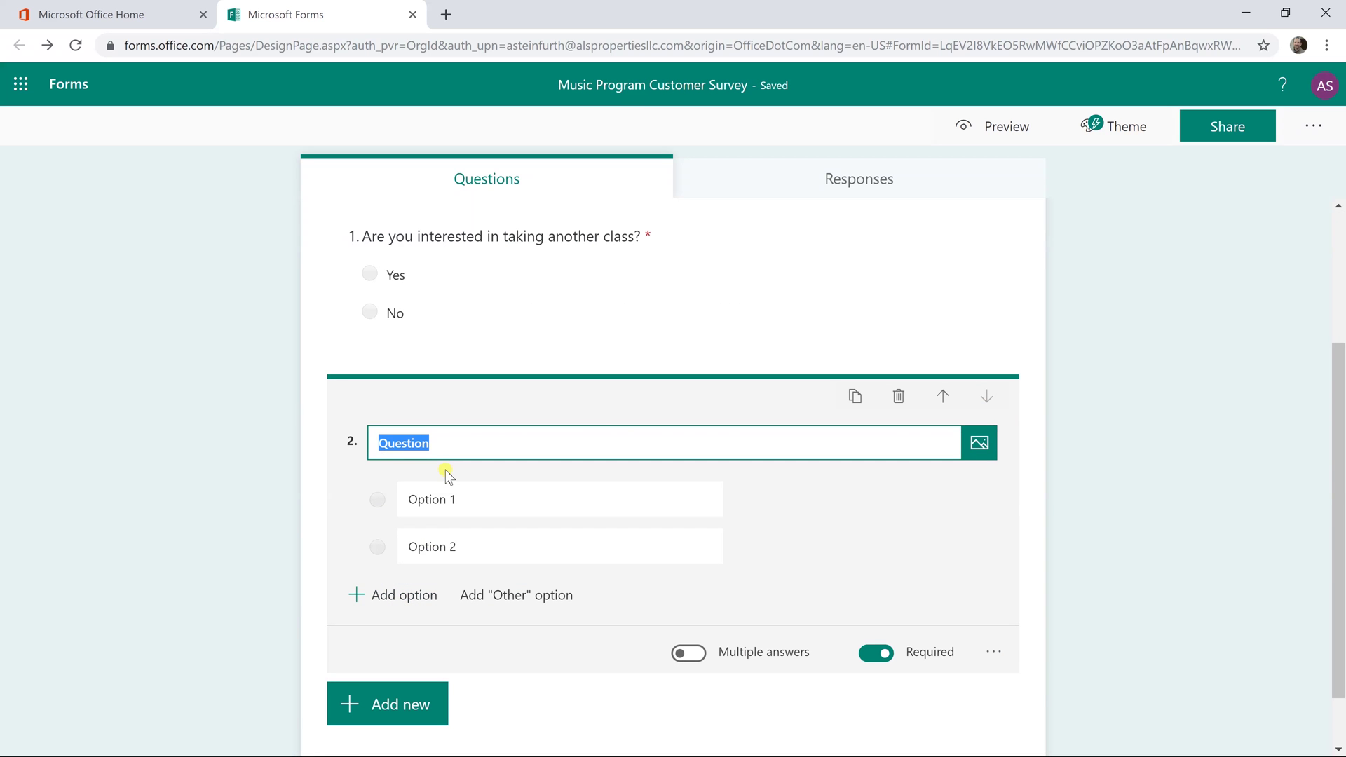
{"action": "type", "text": "Which type of class would you like?"}
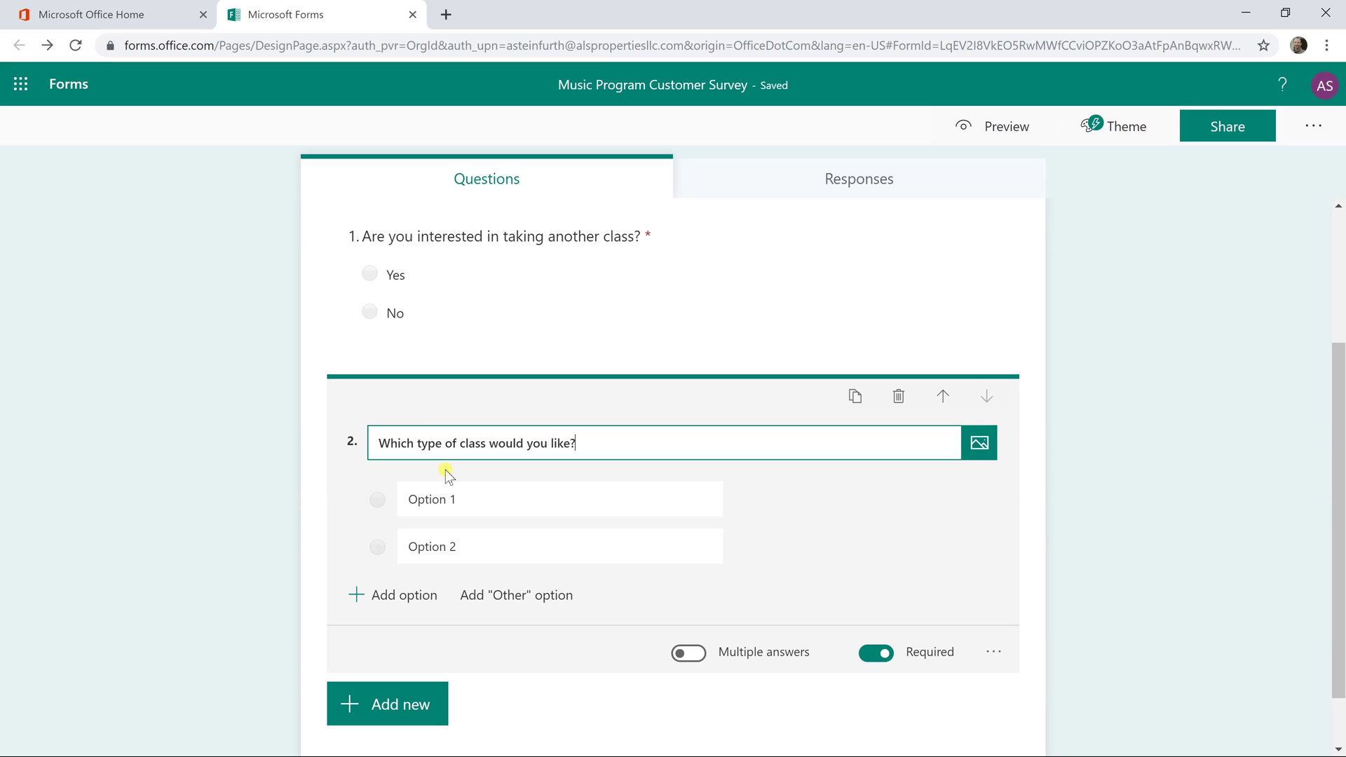
{"action": "key", "text": "Tab"}
Give question 2 the answer choices Piano, Violin and Other
{"action": "left_click", "coordinate": [466, 499]}
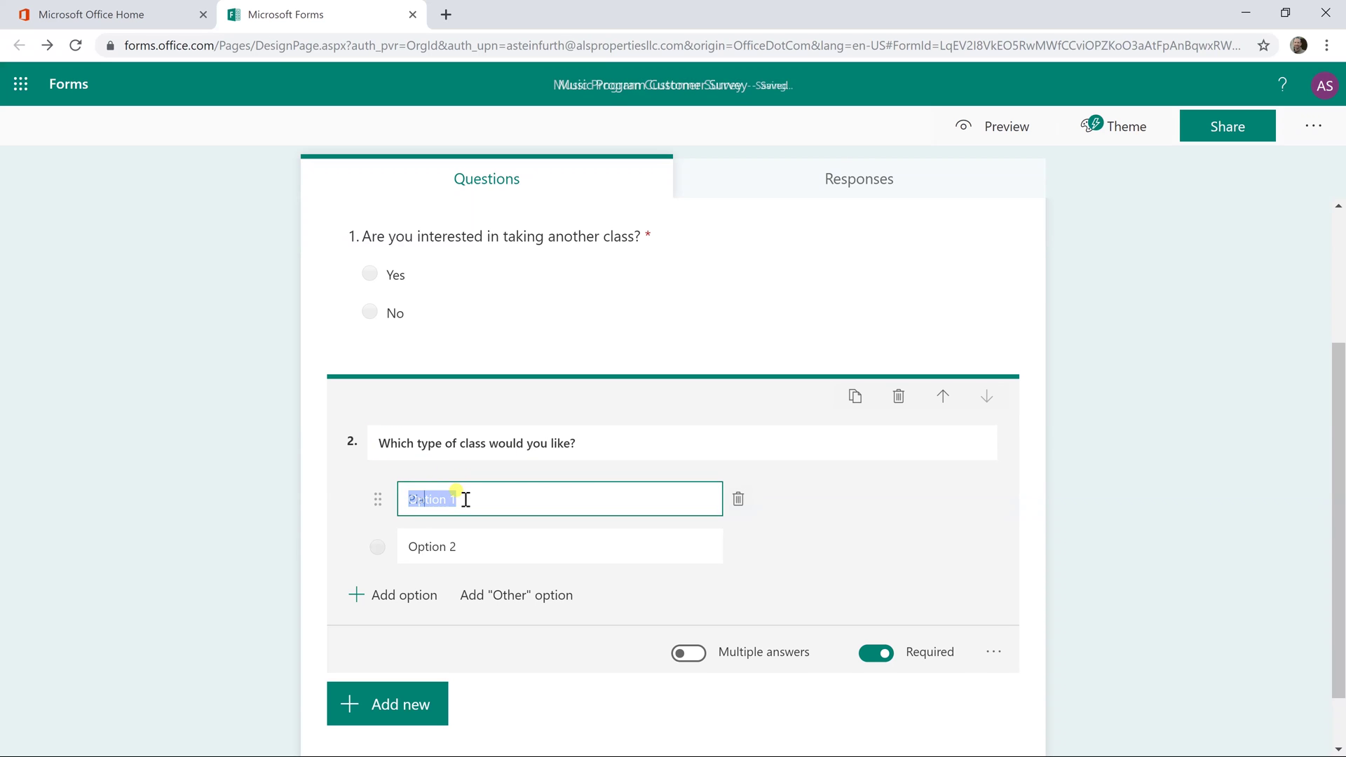
{"action": "type", "text": "Piano"}
{"action": "key", "text": "Tab"}
{"action": "type", "text": "Violin"}
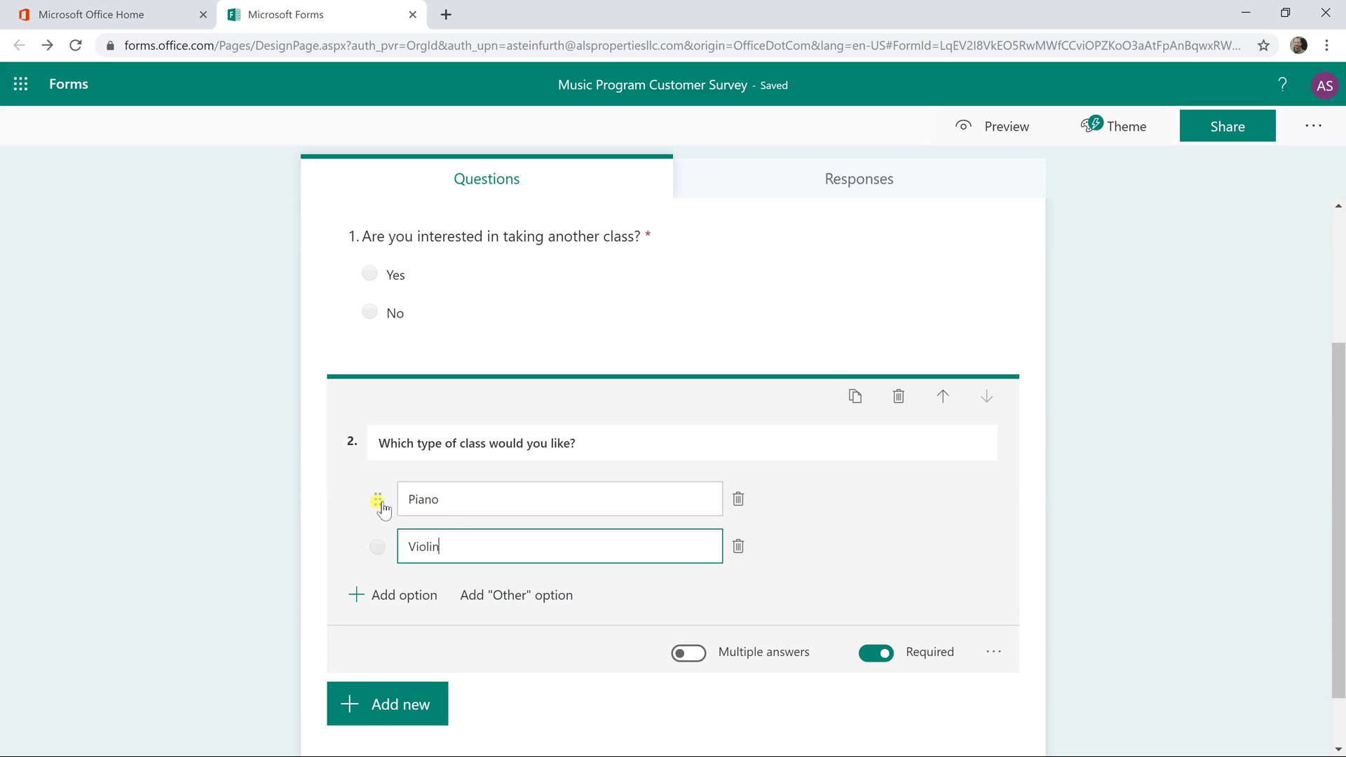
{"action": "left_click", "coordinate": [484, 596]}
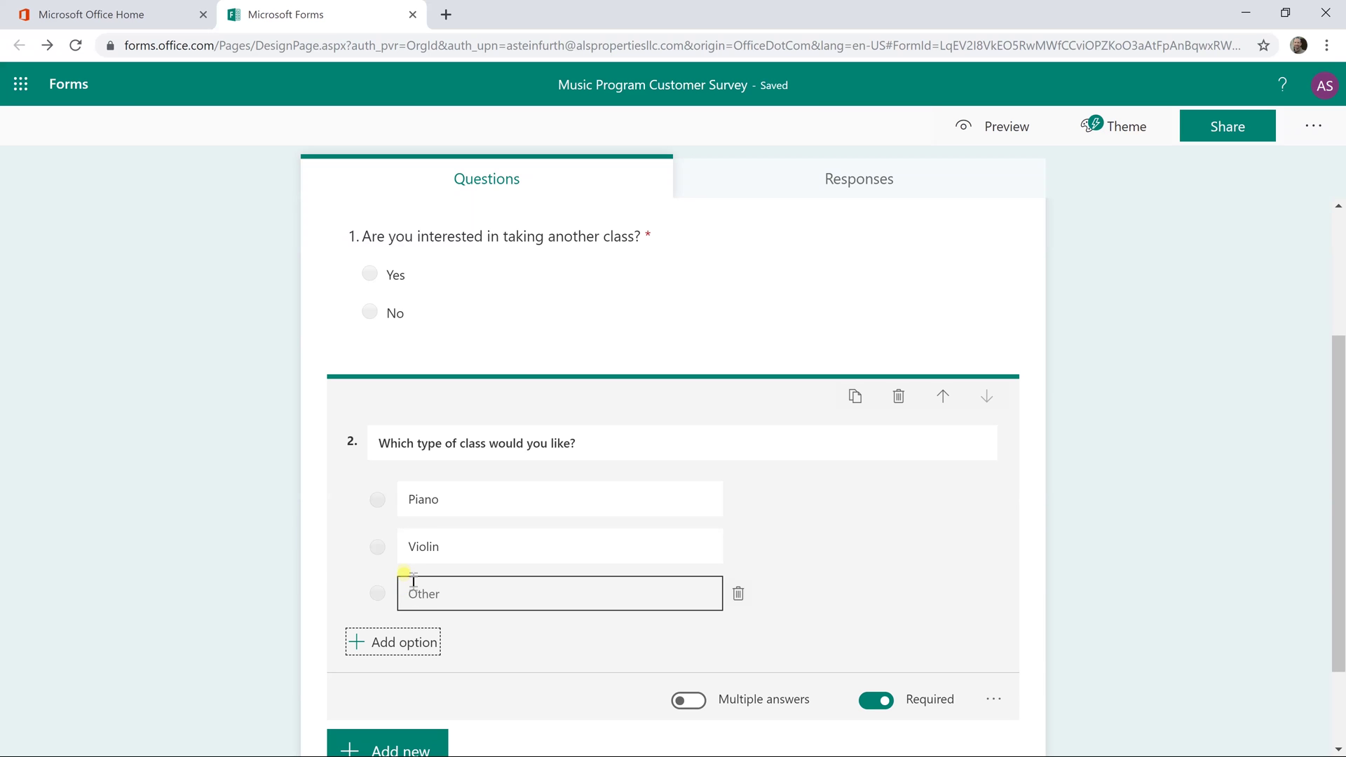
{"action": "key", "text": "BackSpace"}
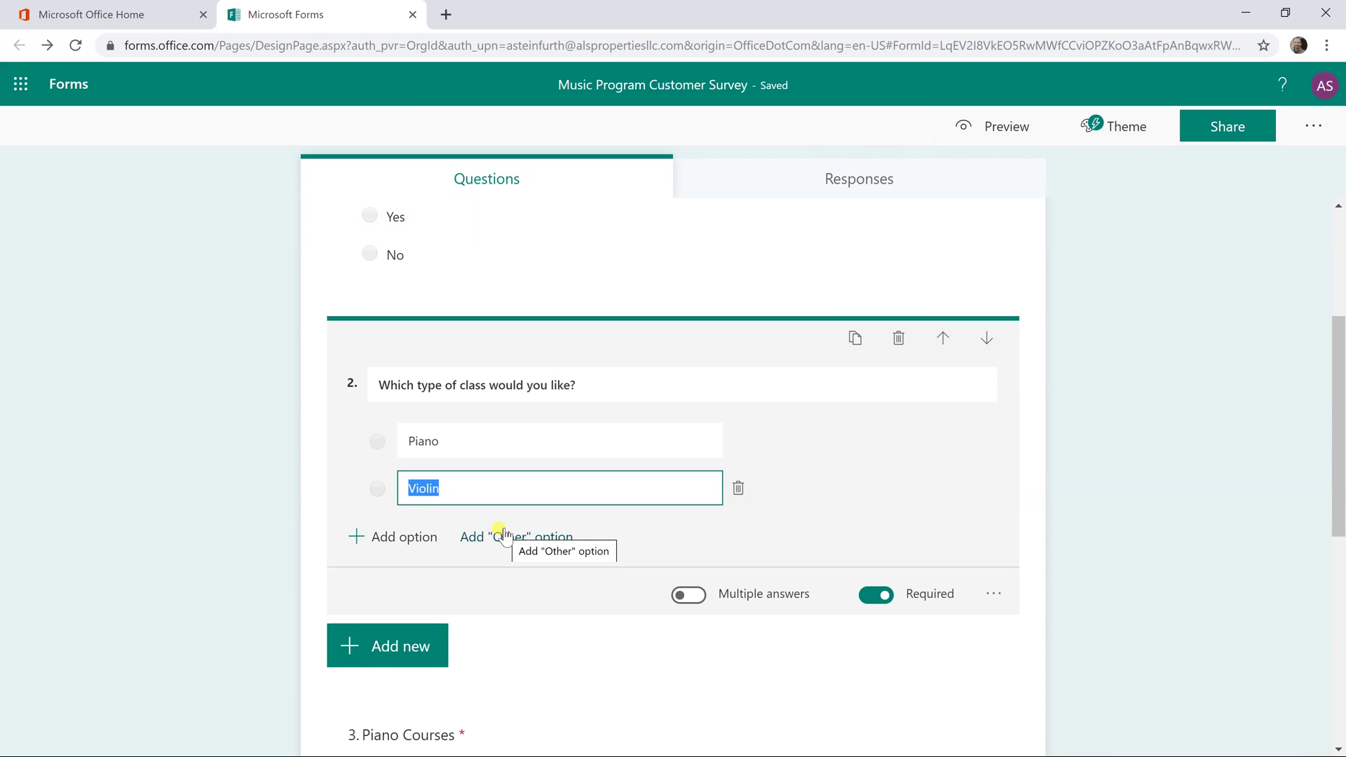
{"action": "left_click", "coordinate": [413, 537]}
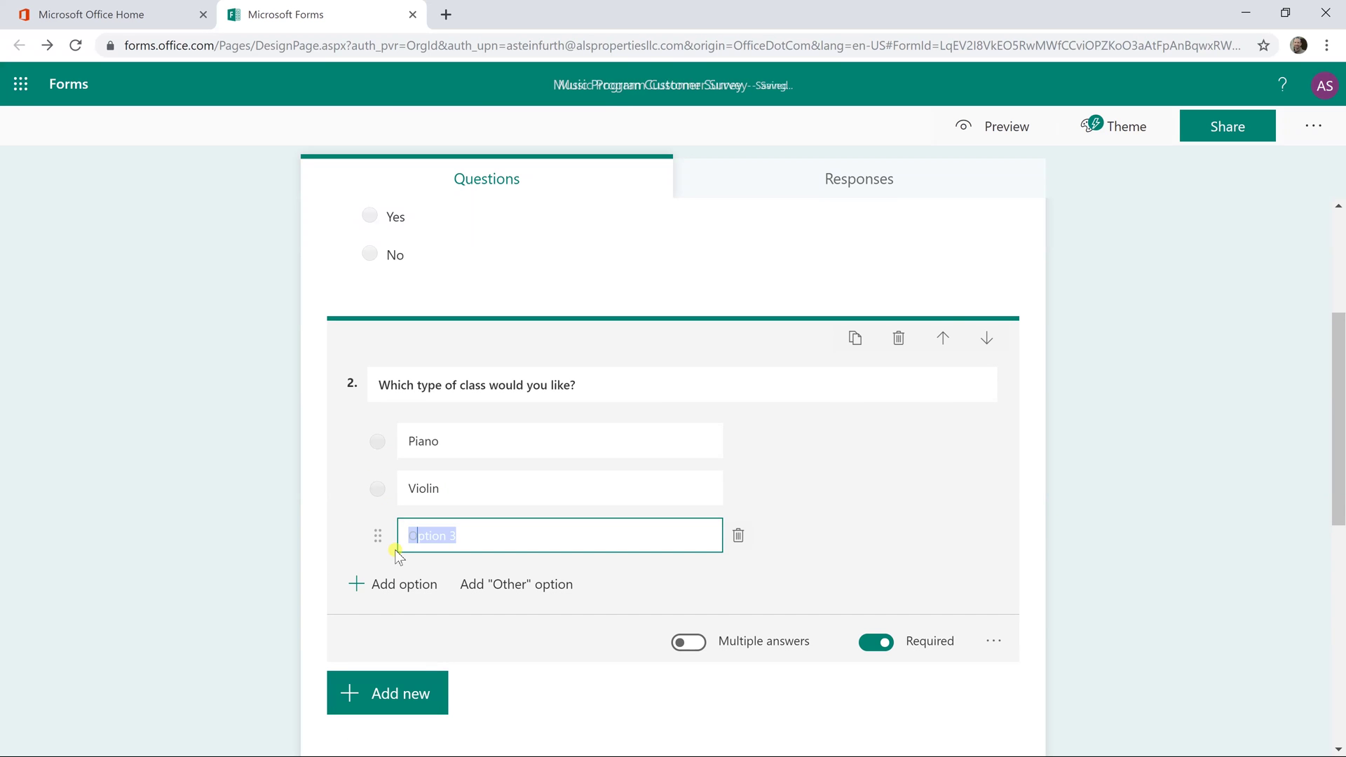
{"action": "type", "text": "Othe"}
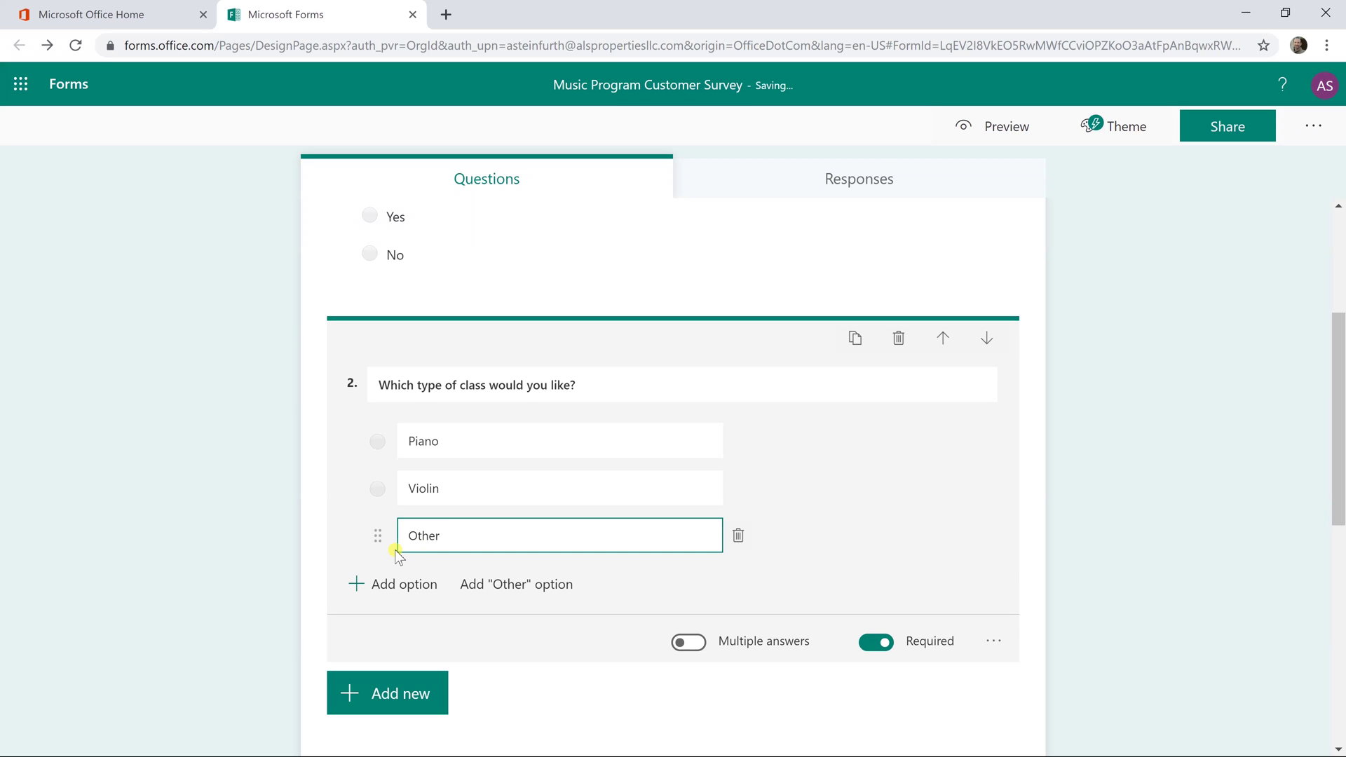
{"action": "type", "text": "r"}
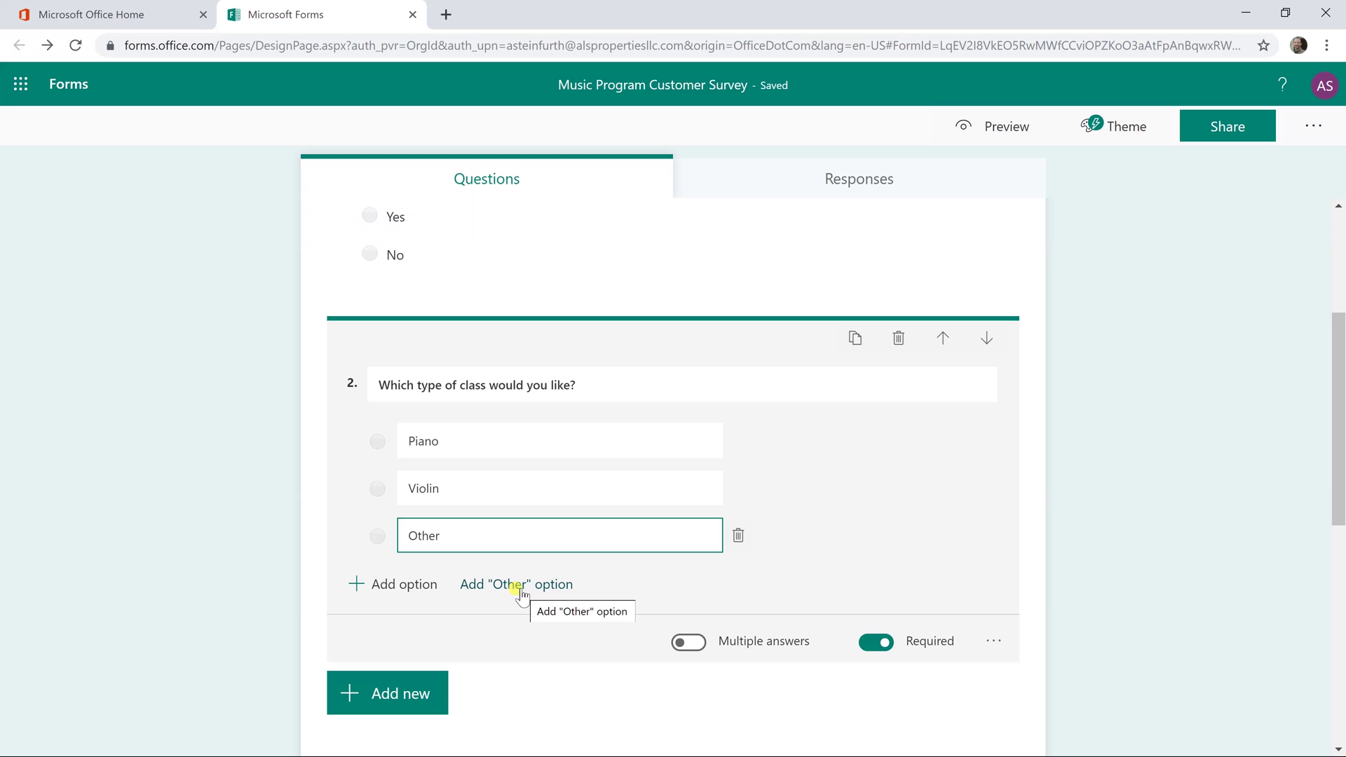
{"action": "scroll", "coordinate": [554, 595], "scroll_direction": "down", "scroll_amount": 3}
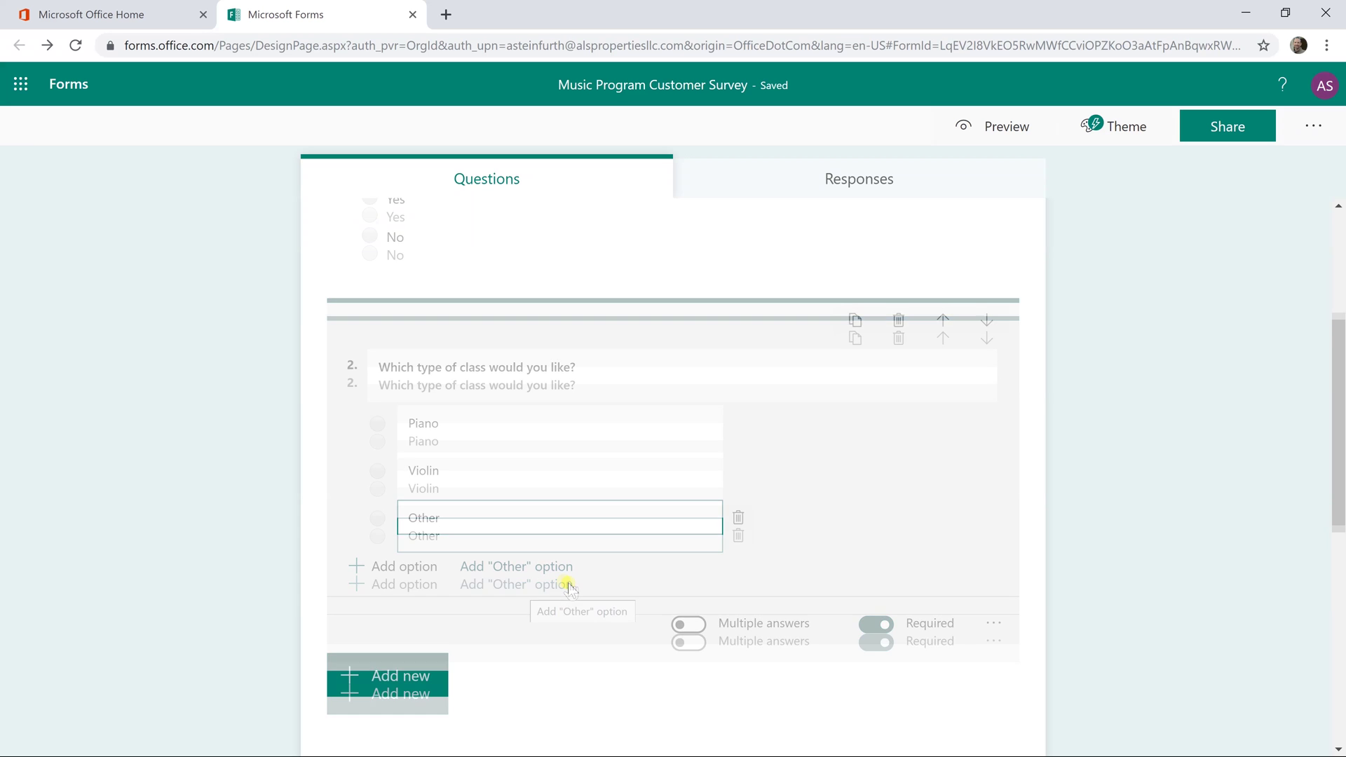
{"action": "scroll", "coordinate": [566, 595], "scroll_direction": "down", "scroll_amount": 5}
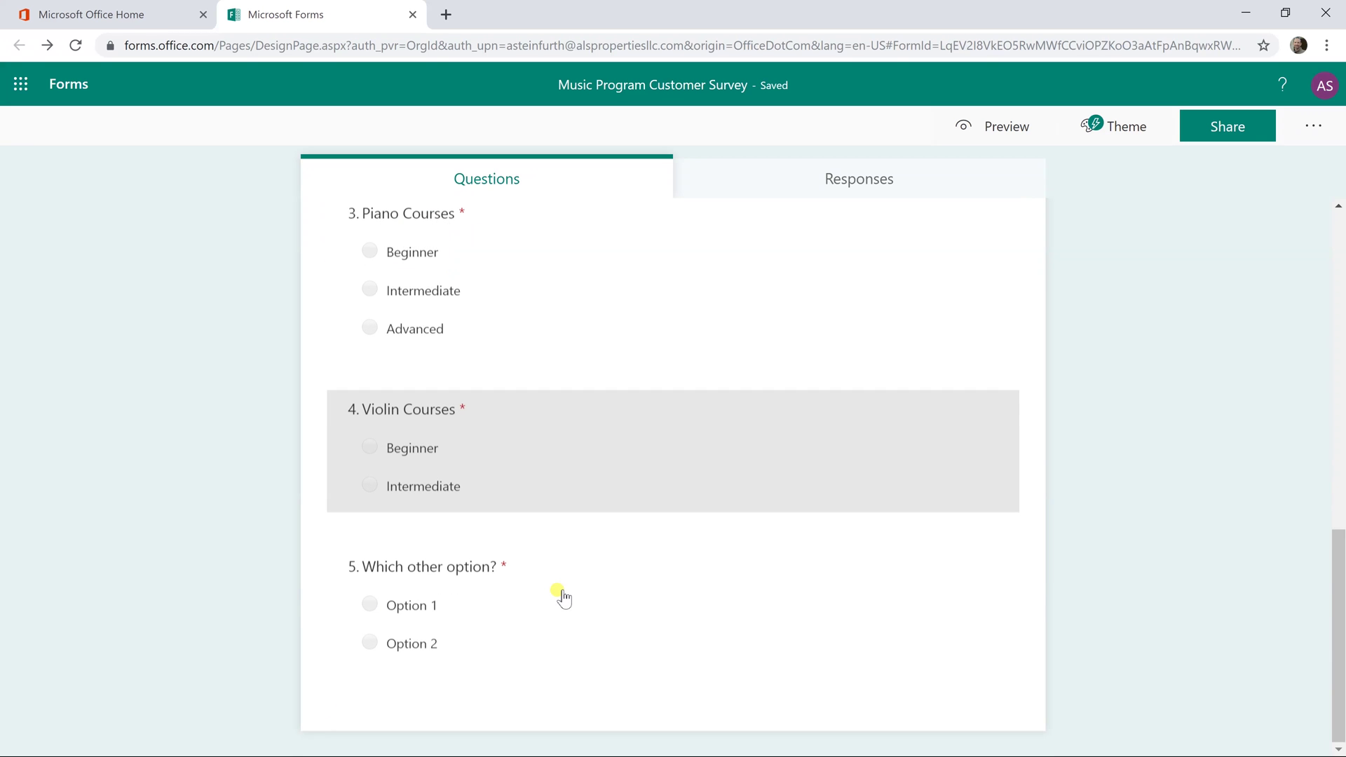
{"action": "left_click", "coordinate": [466, 623]}
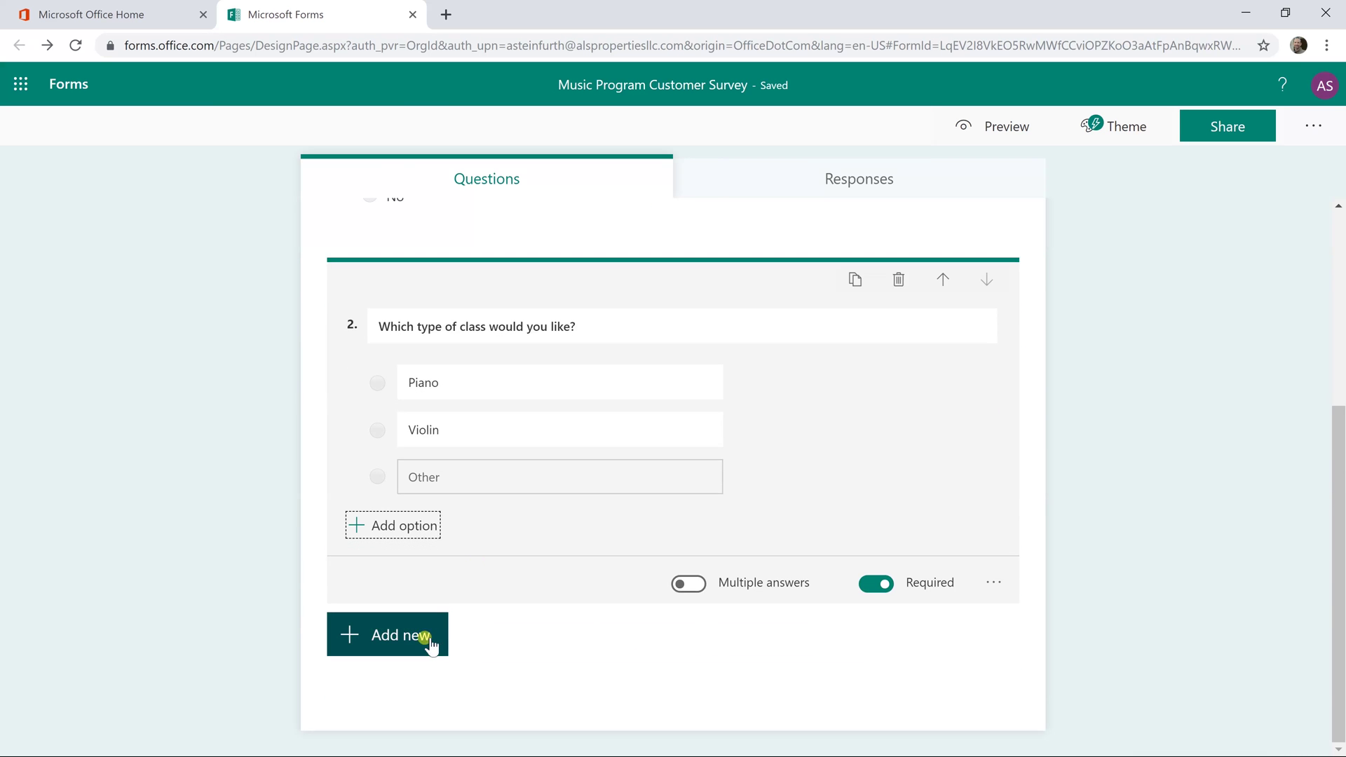
Add question 3 'Piano Courses' with options Beginner, Intermediate and Advanced
{"action": "left_click", "coordinate": [430, 641]}
{"action": "type", "text": "Piano"}
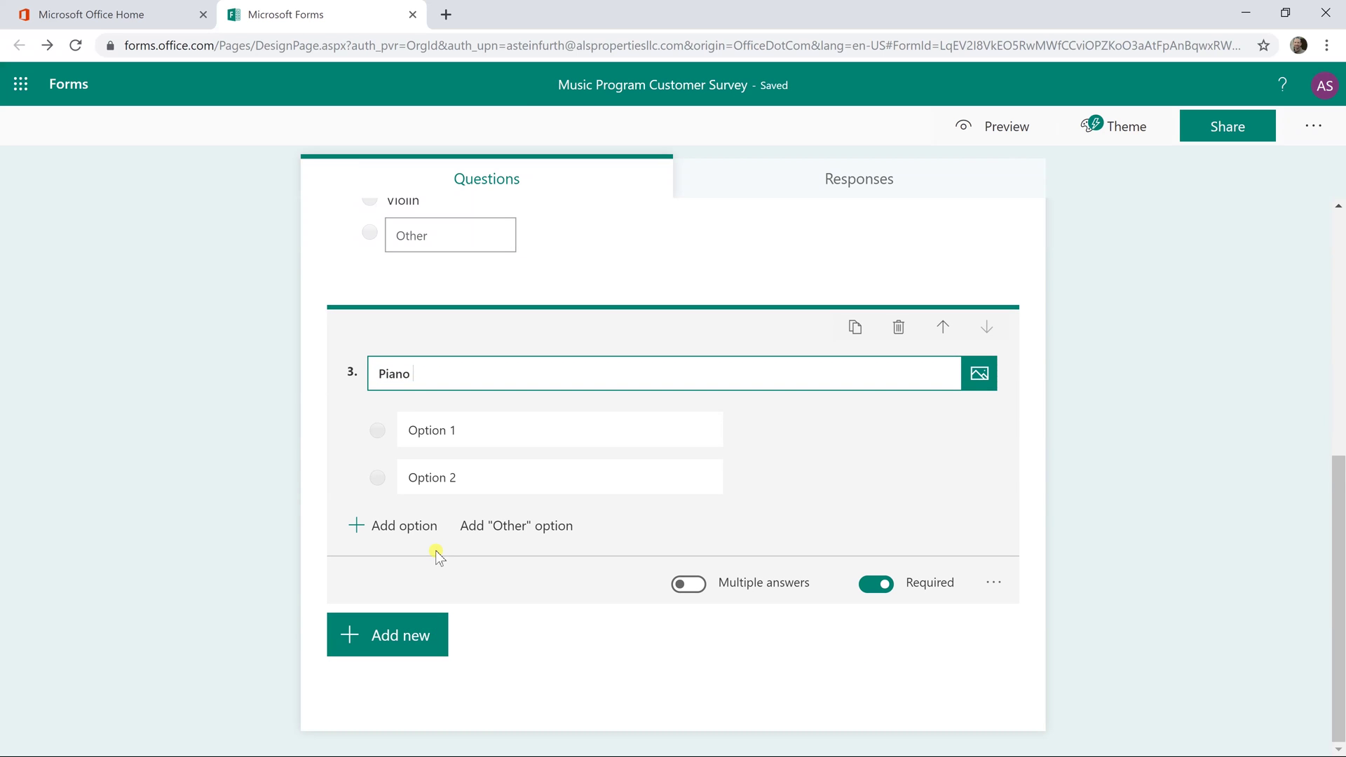
{"action": "type", "text": " Courses"}
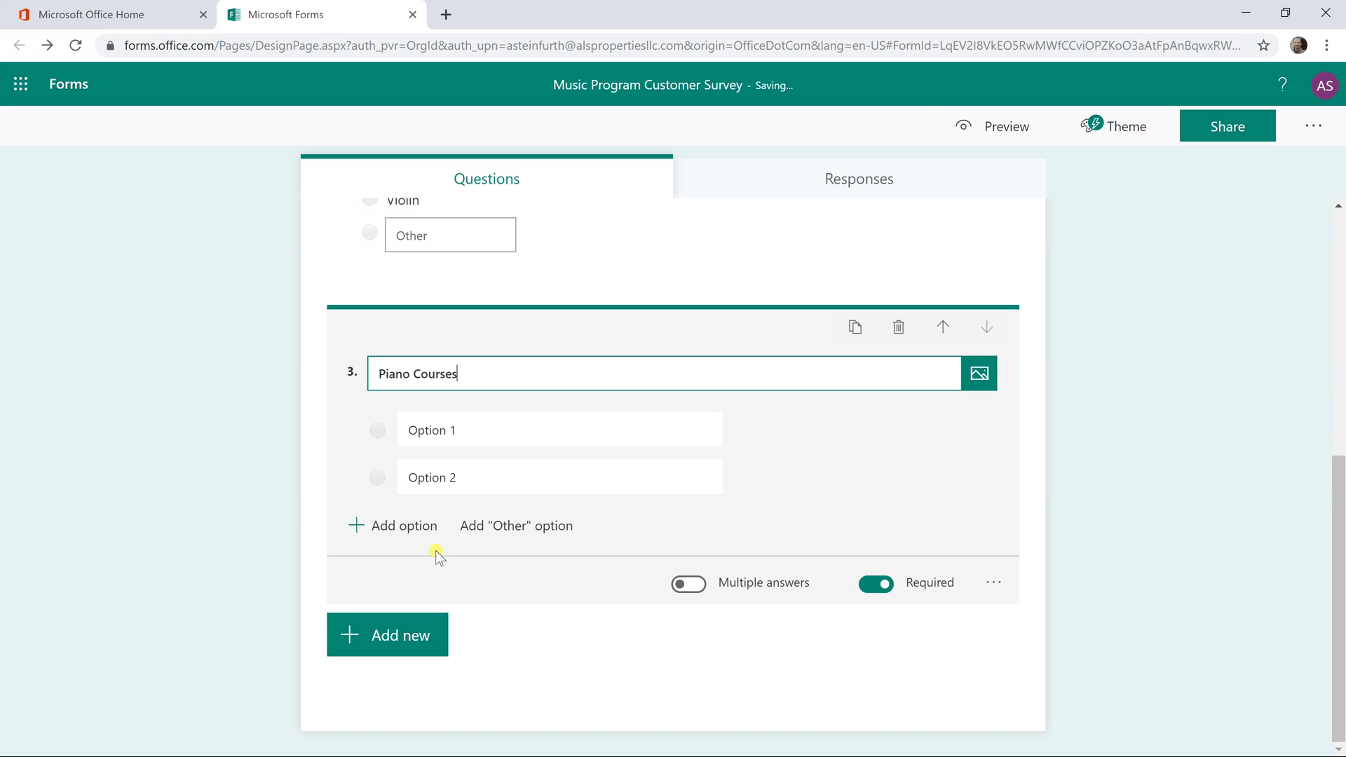
{"action": "key", "text": "Tab"}
{"action": "left_click", "coordinate": [477, 433]}
{"action": "type", "text": "Beginner"}
{"action": "key", "text": "Return"}
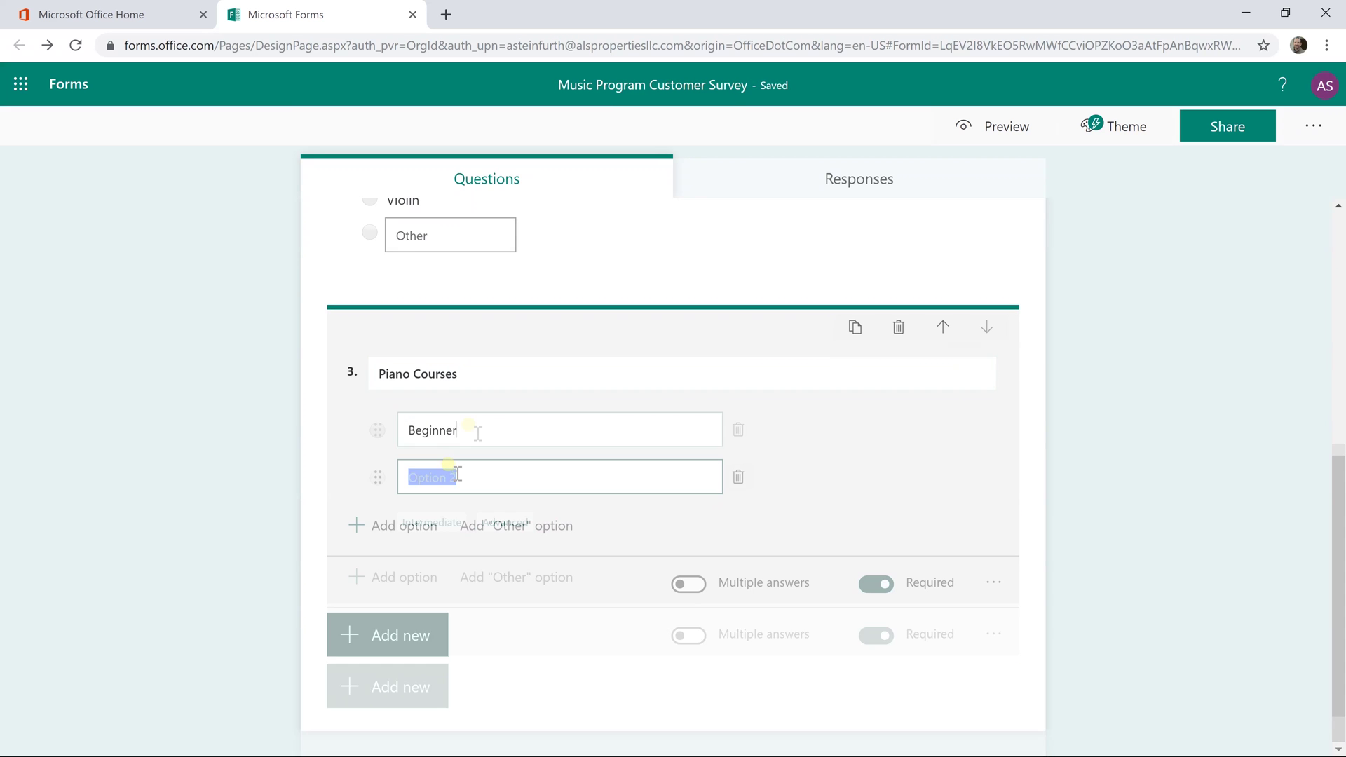
{"action": "type", "text": "Intermediate"}
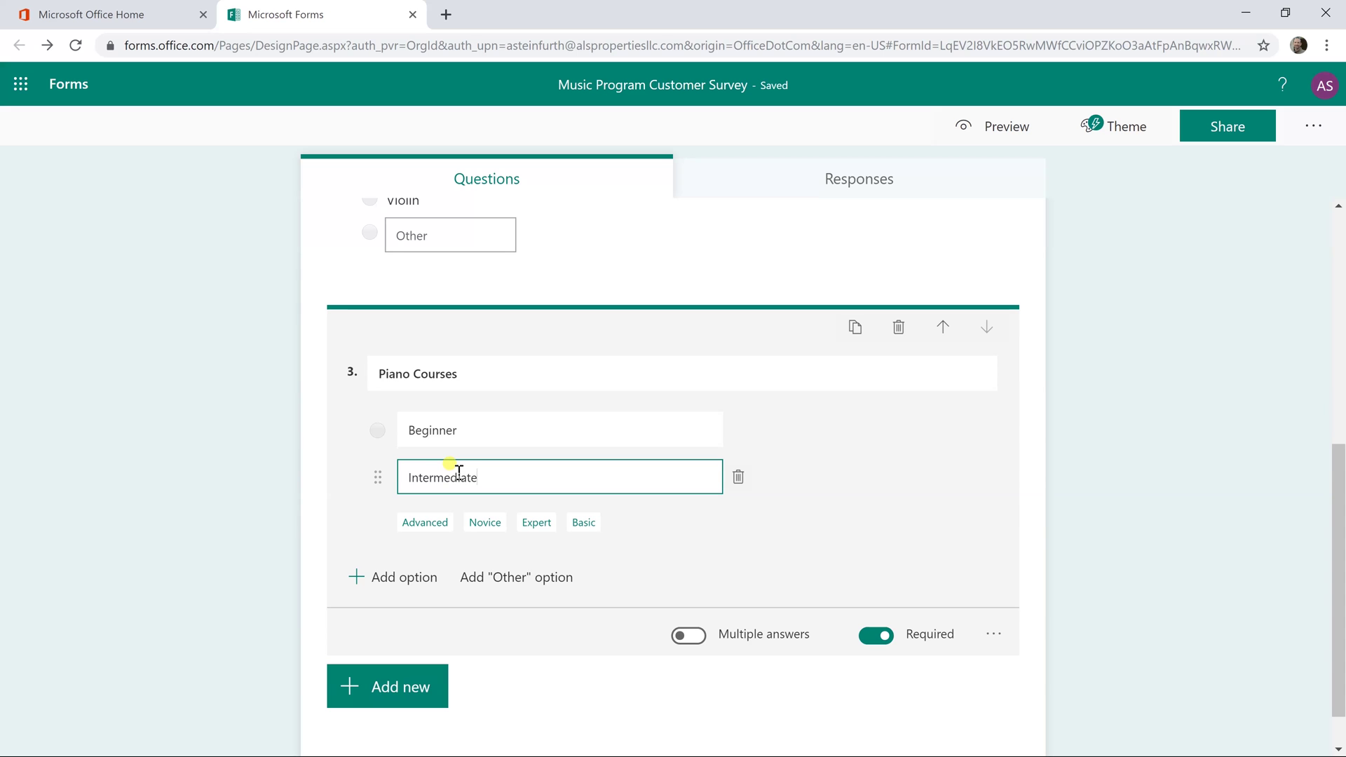
{"action": "left_click", "coordinate": [436, 524]}
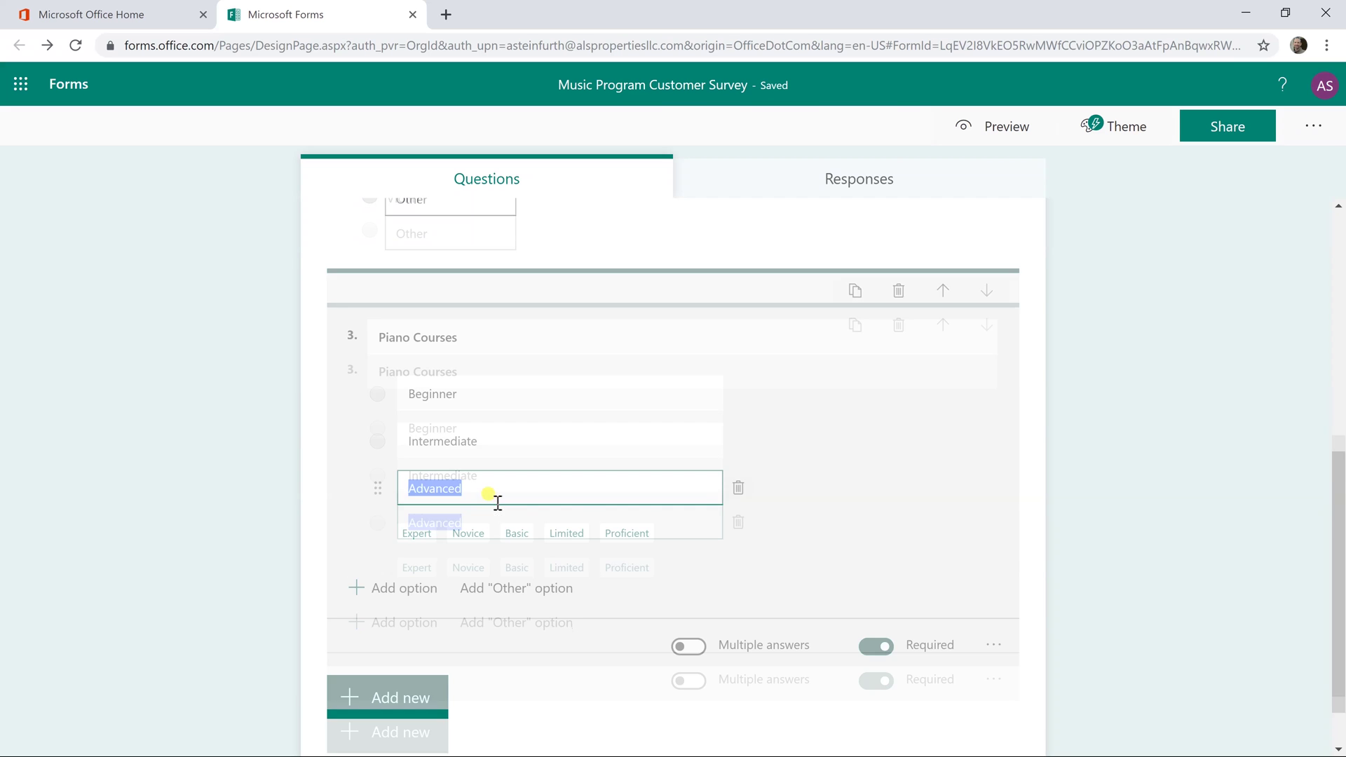
{"action": "scroll", "coordinate": [496, 505], "scroll_direction": "down", "scroll_amount": 1}
Add Choice question 4 'Violin Courses' with options Beginner and Intermediate
{"action": "left_click", "coordinate": [403, 635]}
{"action": "left_click", "coordinate": [416, 631]}
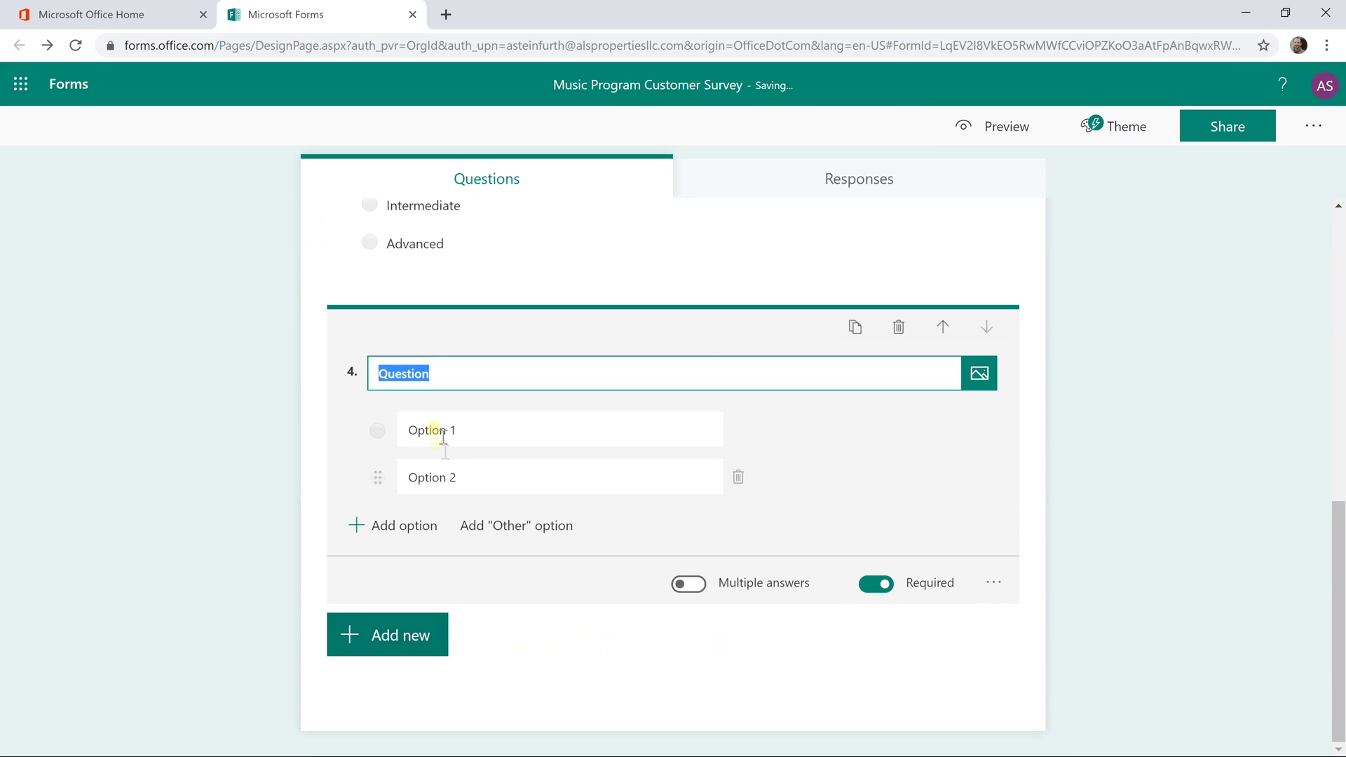
{"action": "type", "text": "Viol"}
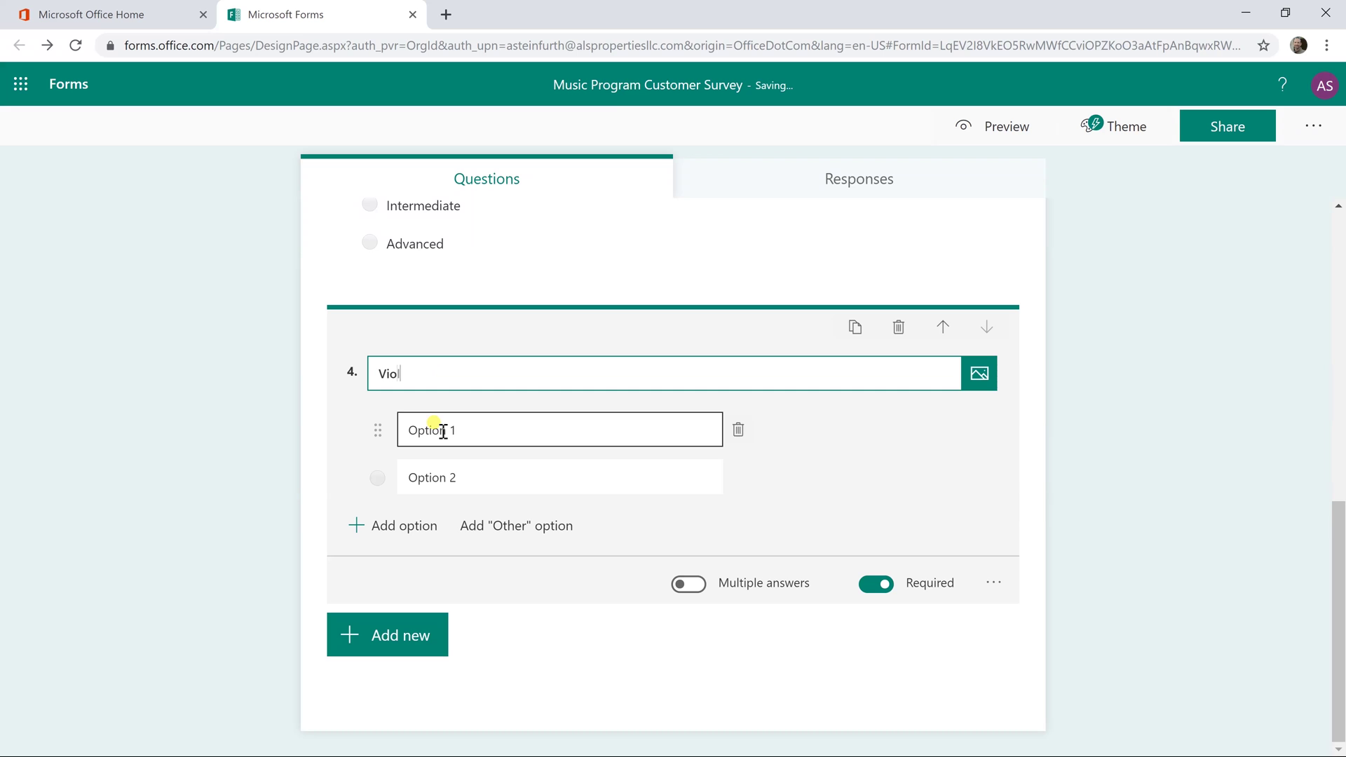
{"action": "type", "text": "in"}
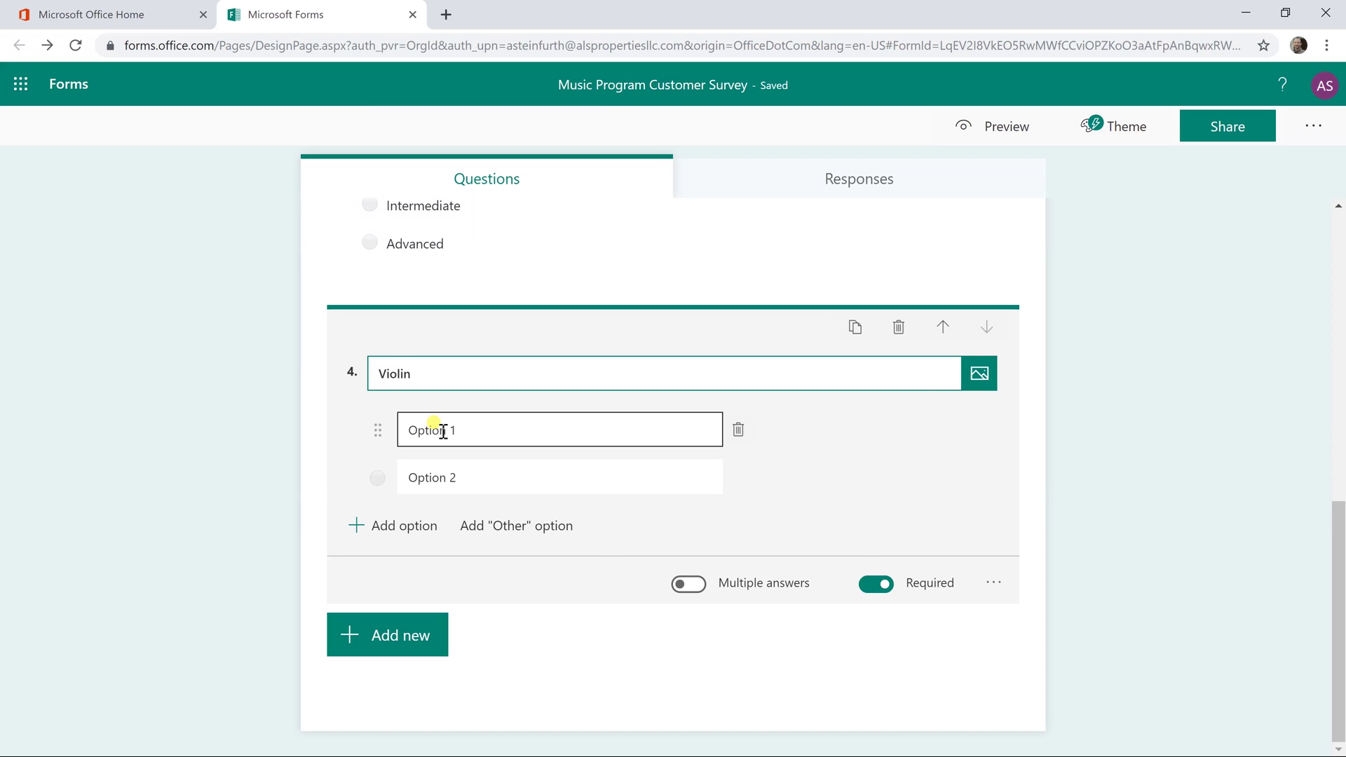
{"action": "type", "text": " Courses"}
{"action": "left_click", "coordinate": [463, 433]}
{"action": "type", "text": "Beginner"}
{"action": "key", "text": "Return"}
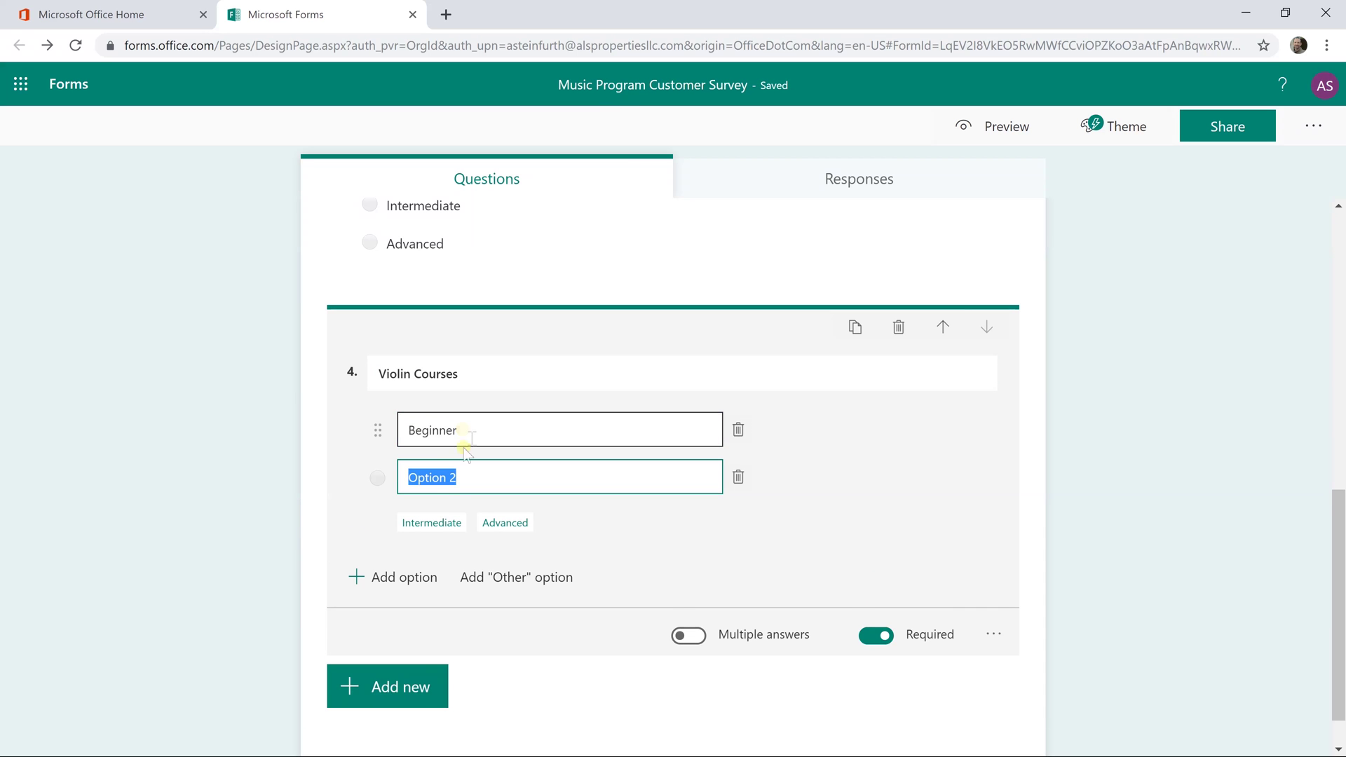
{"action": "left_click", "coordinate": [432, 523]}
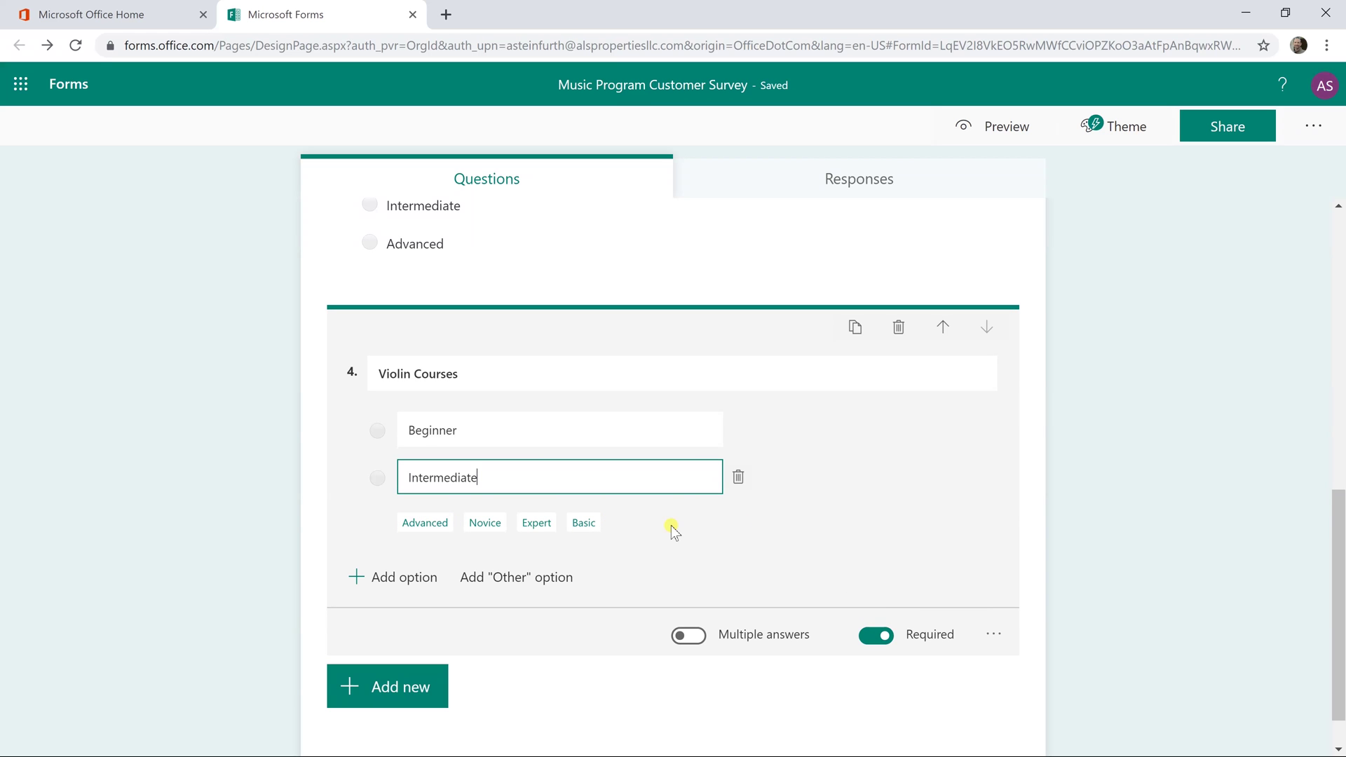
Complete question 5's title 'Which other option?' and enter Flute as the first choice
{"action": "scroll", "coordinate": [653, 526], "scroll_direction": "down", "scroll_amount": 1}
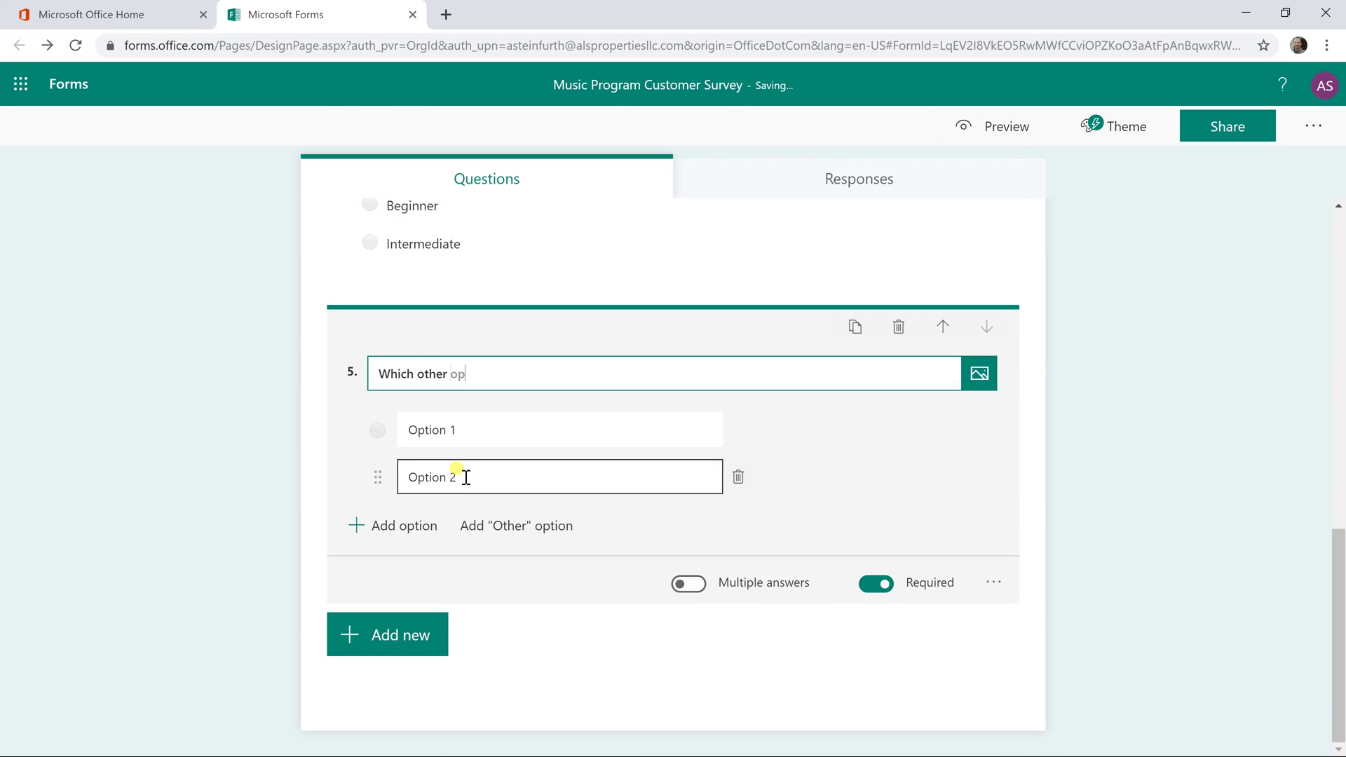
{"action": "type", "text": "tion?"}
{"action": "scroll", "coordinate": [467, 477], "scroll_direction": "up", "scroll_amount": 1}
{"action": "left_click", "coordinate": [472, 499]}
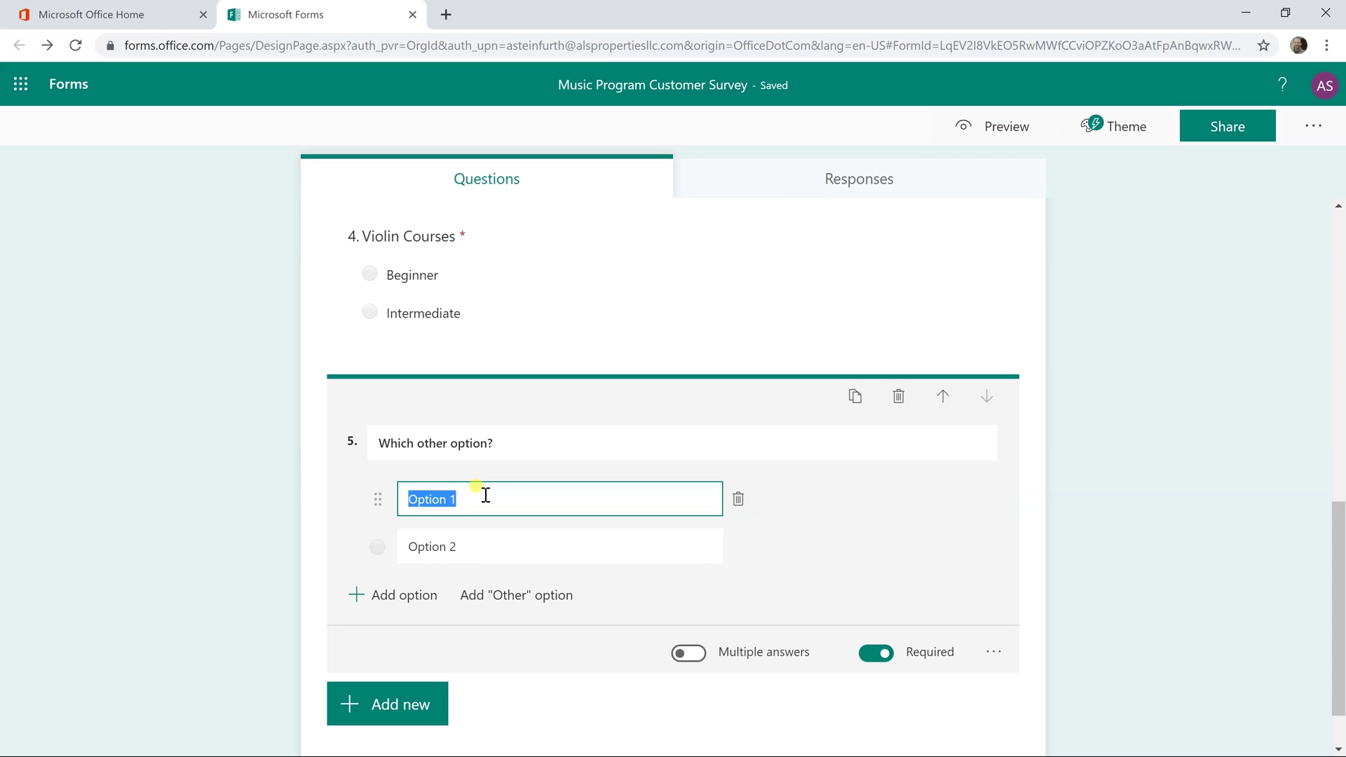
{"action": "type", "text": "Flute"}
{"action": "key", "text": "Tab"}
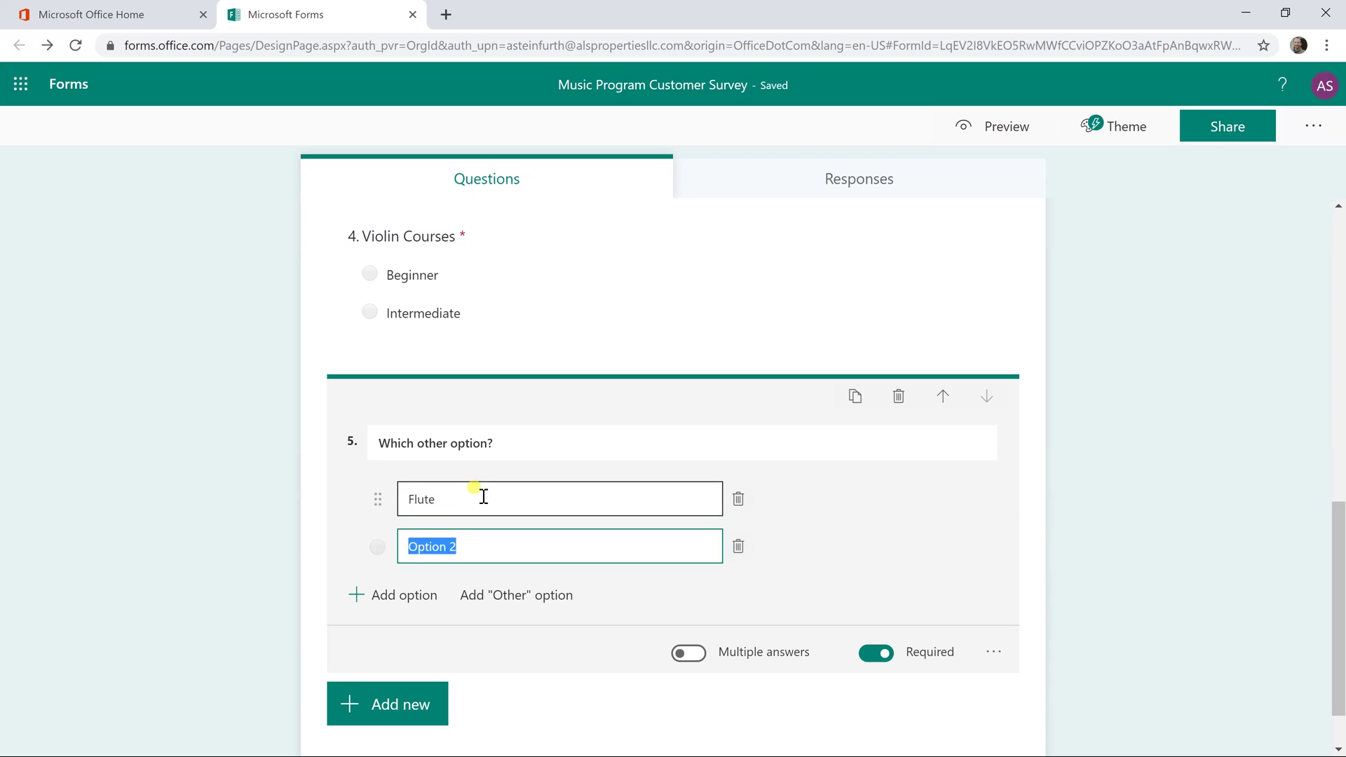
Add Tuba as the second choice plus an Other write-in answer
{"action": "left_click", "coordinate": [486, 494]}
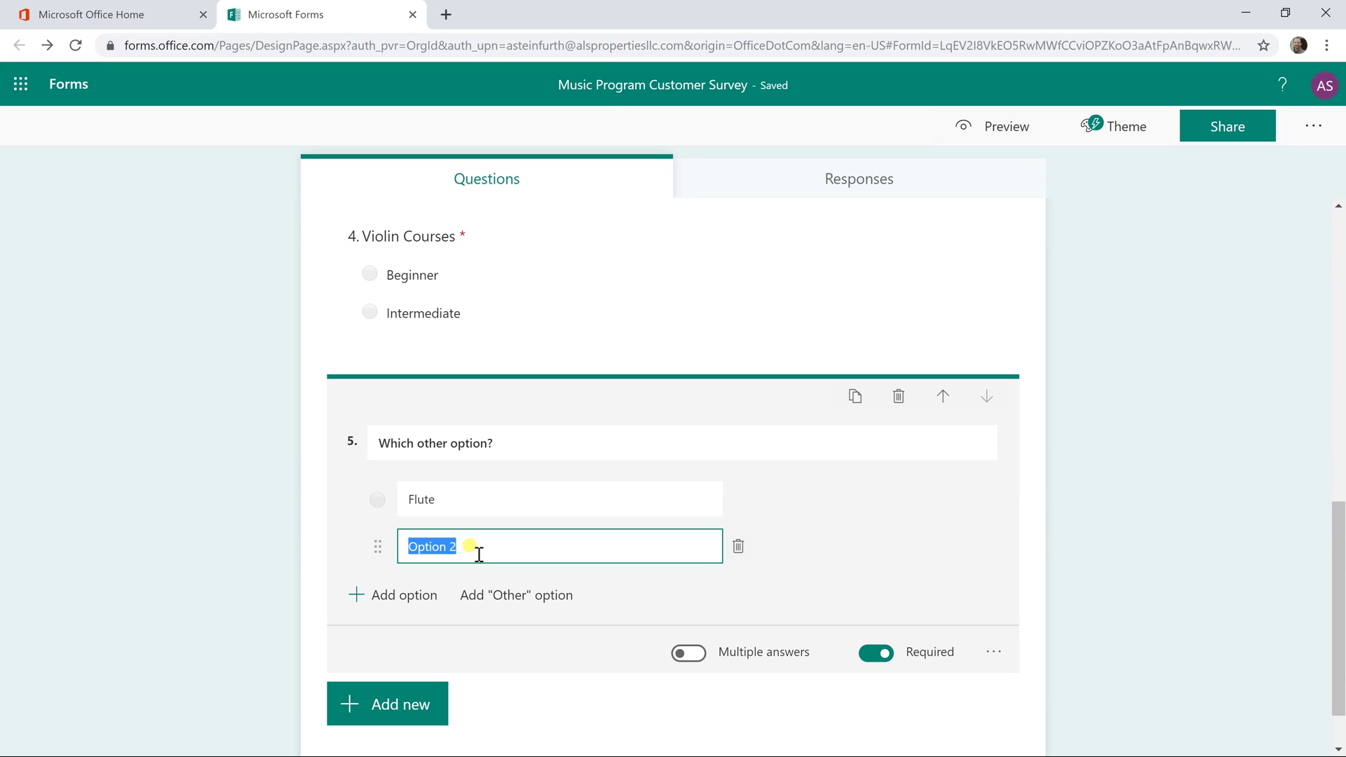
{"action": "type", "text": "Tuba"}
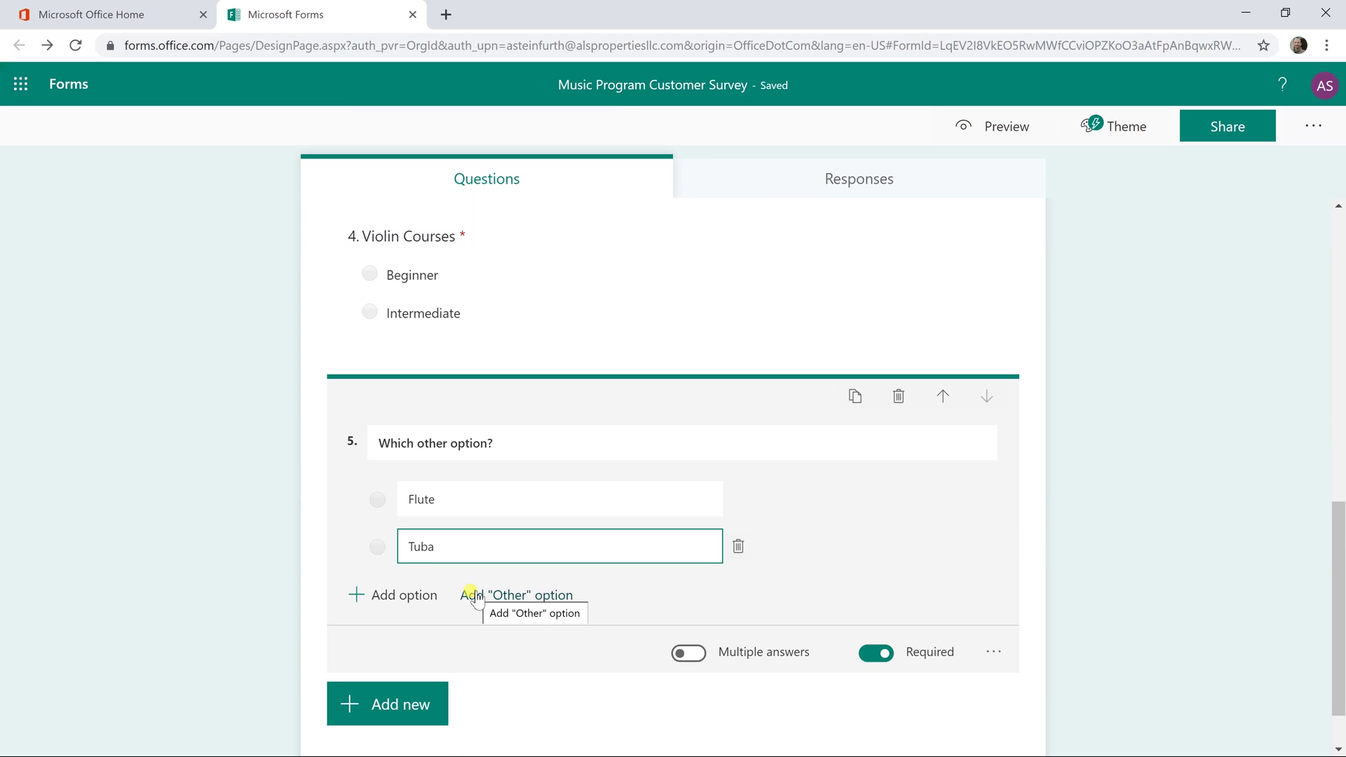
{"action": "left_click", "coordinate": [477, 597]}
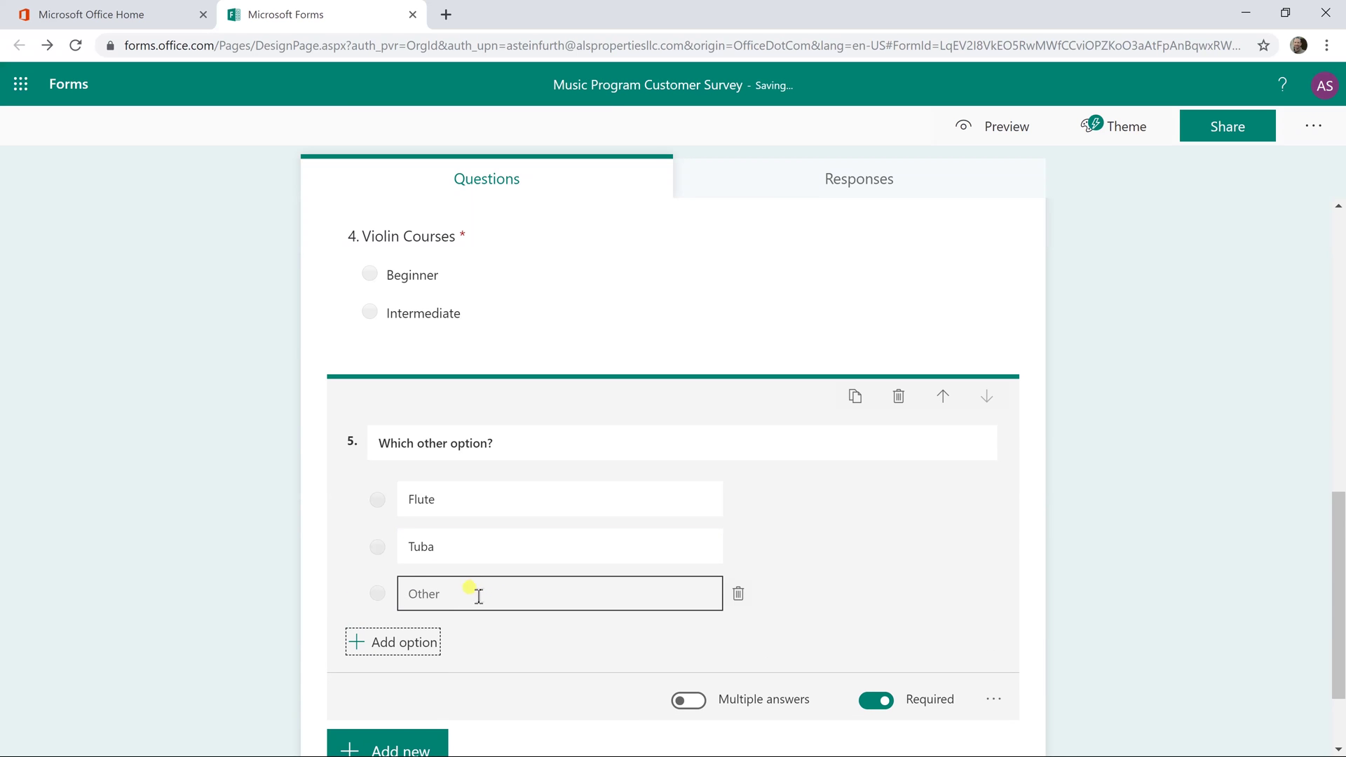
{"action": "left_click", "coordinate": [431, 595]}
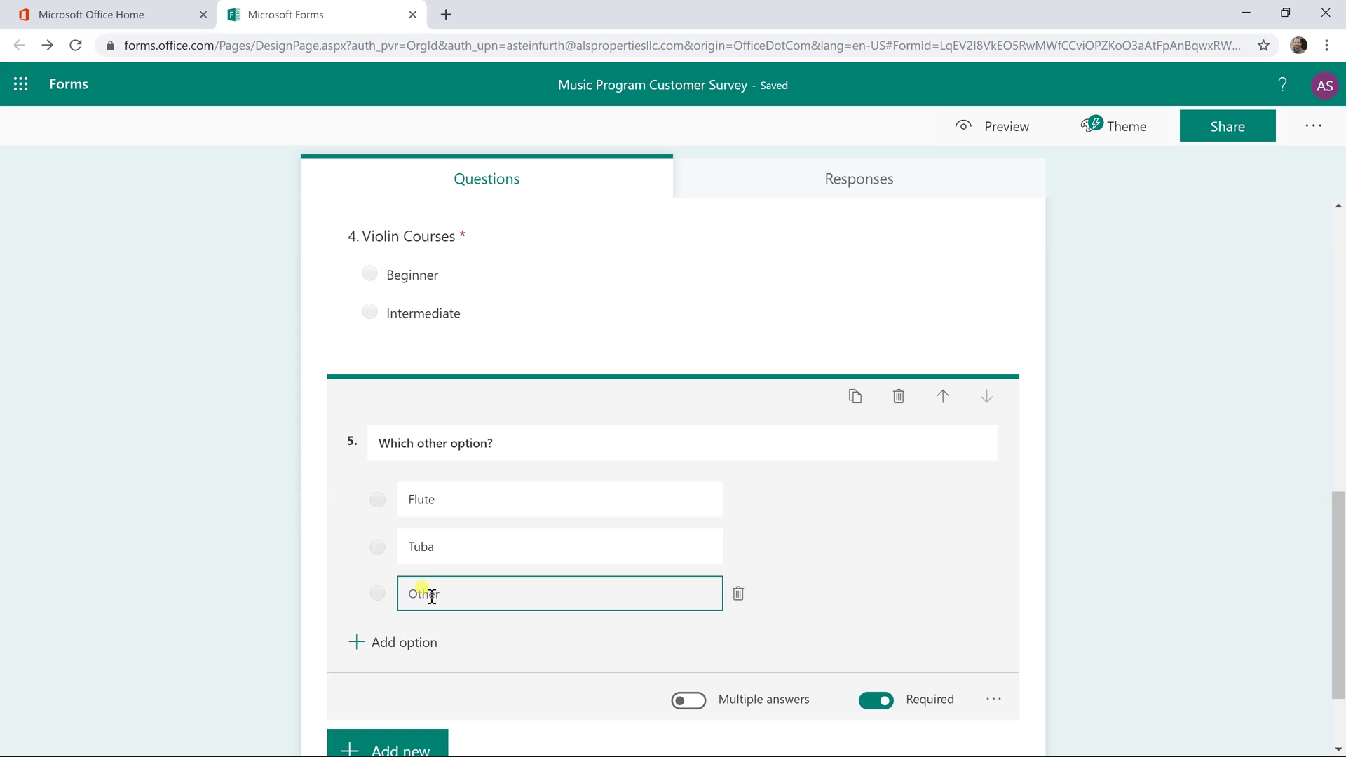
{"action": "scroll", "coordinate": [442, 595], "scroll_direction": "down", "scroll_amount": 3}
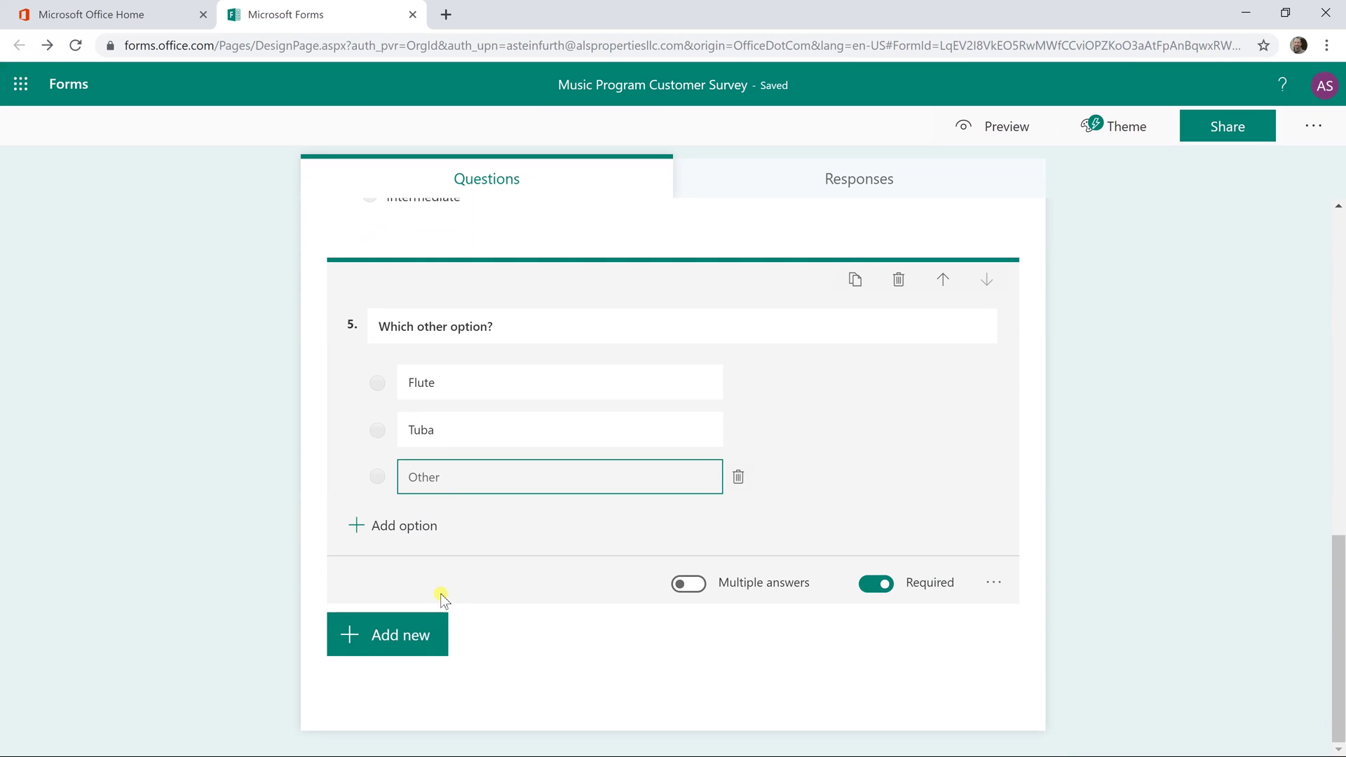
{"action": "left_click", "coordinate": [421, 627]}
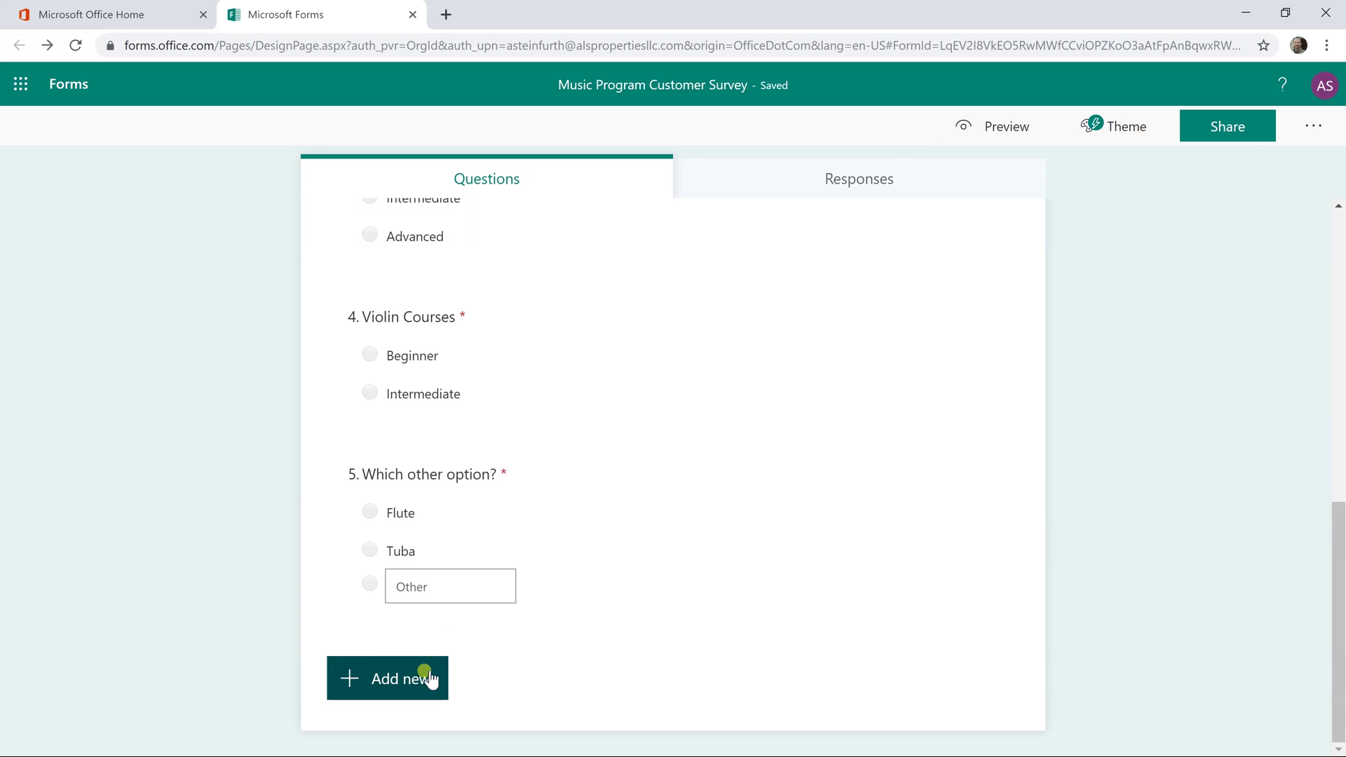
Add Date question 6, 'When would you like us to text you?'
{"action": "left_click", "coordinate": [429, 678]}
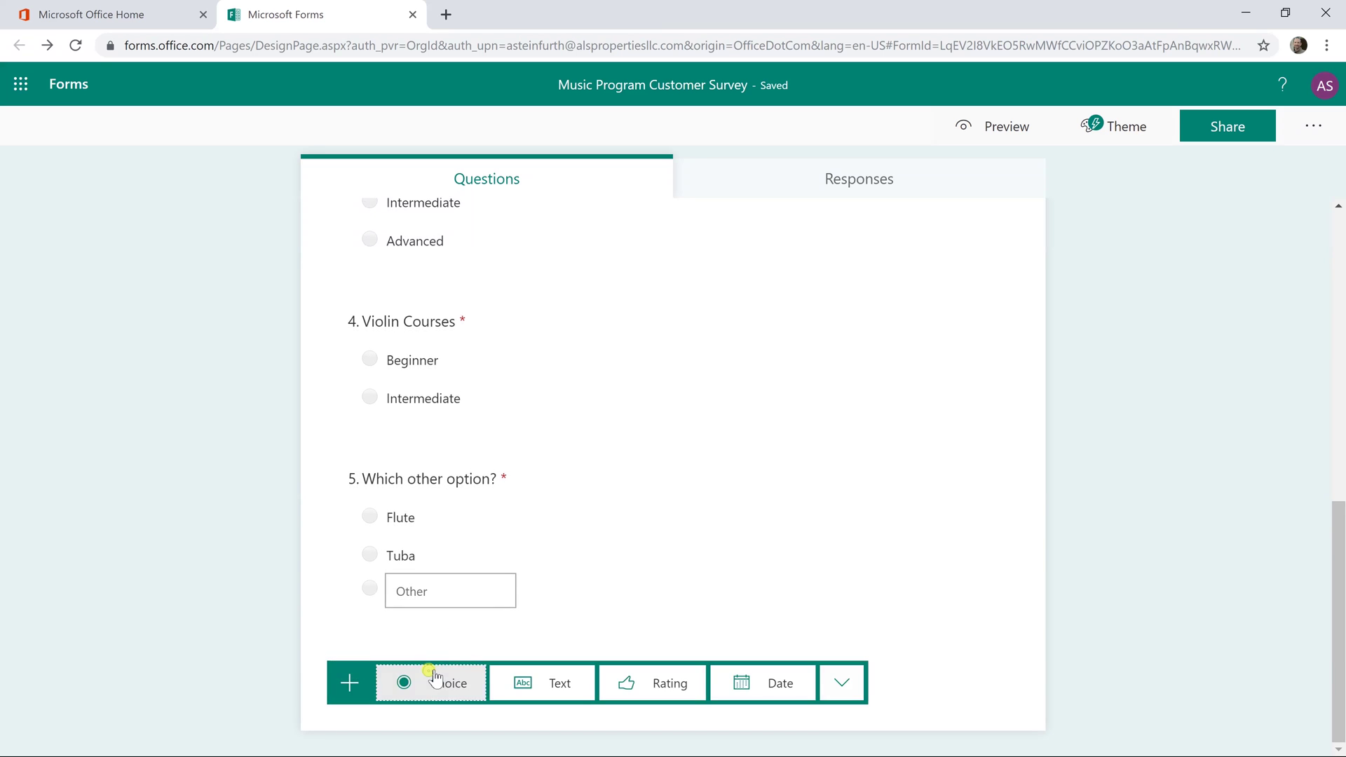
{"action": "left_click", "coordinate": [756, 675]}
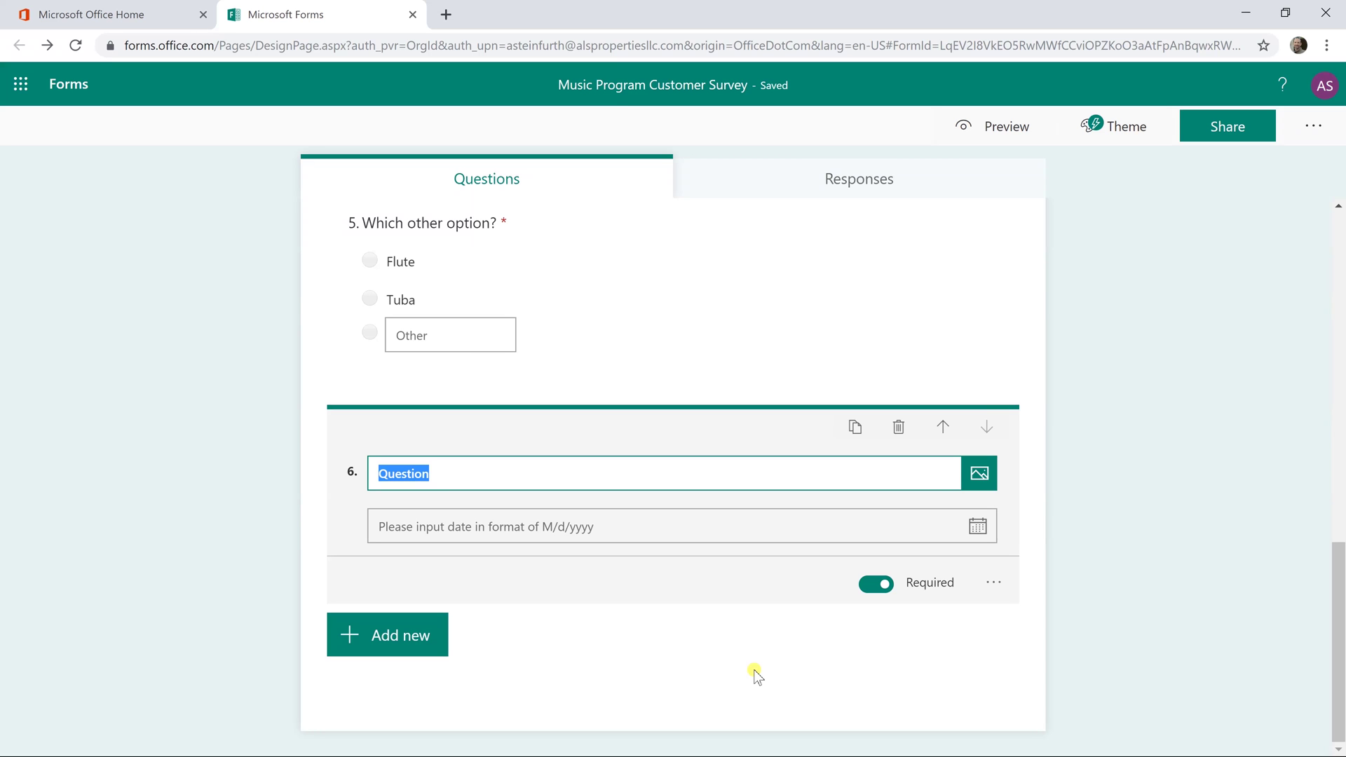
{"action": "type", "text": "When would you like us to text you?"}
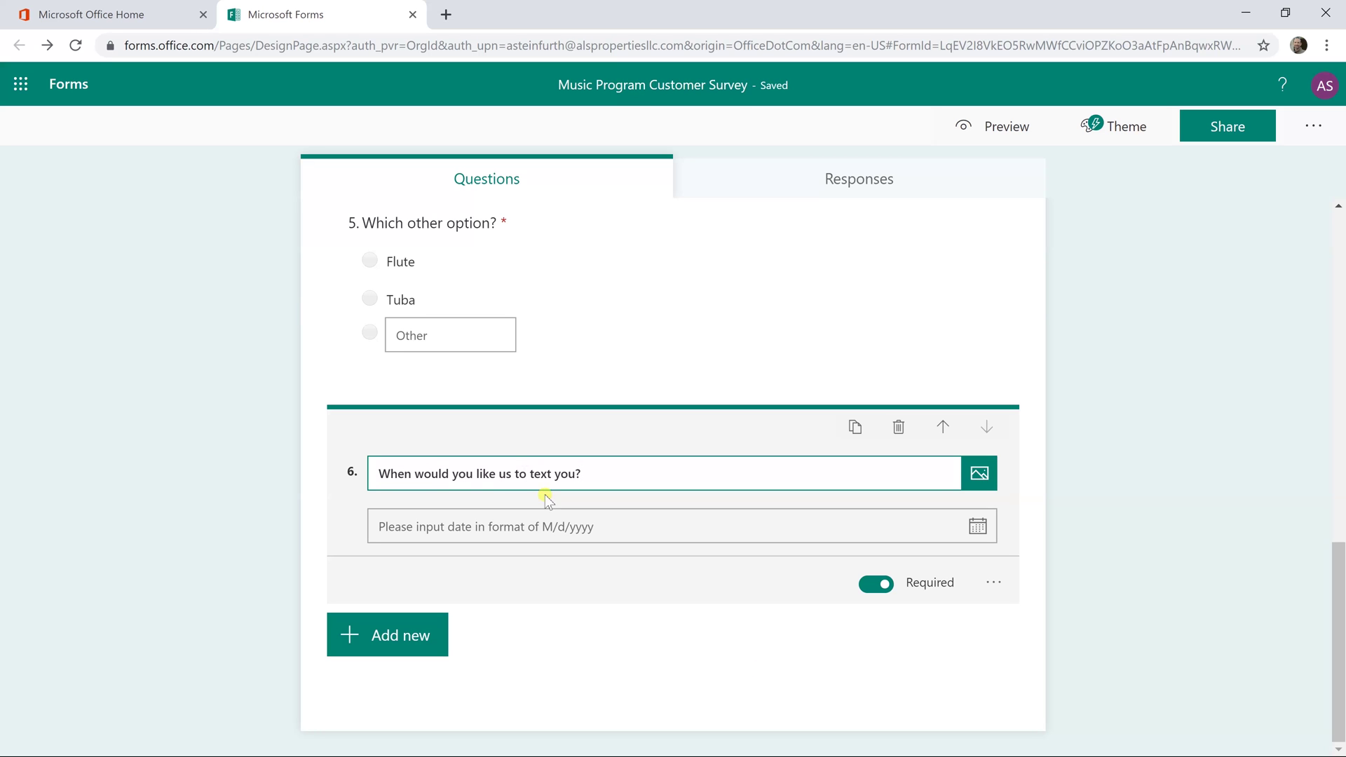
{"action": "left_click", "coordinate": [407, 644]}
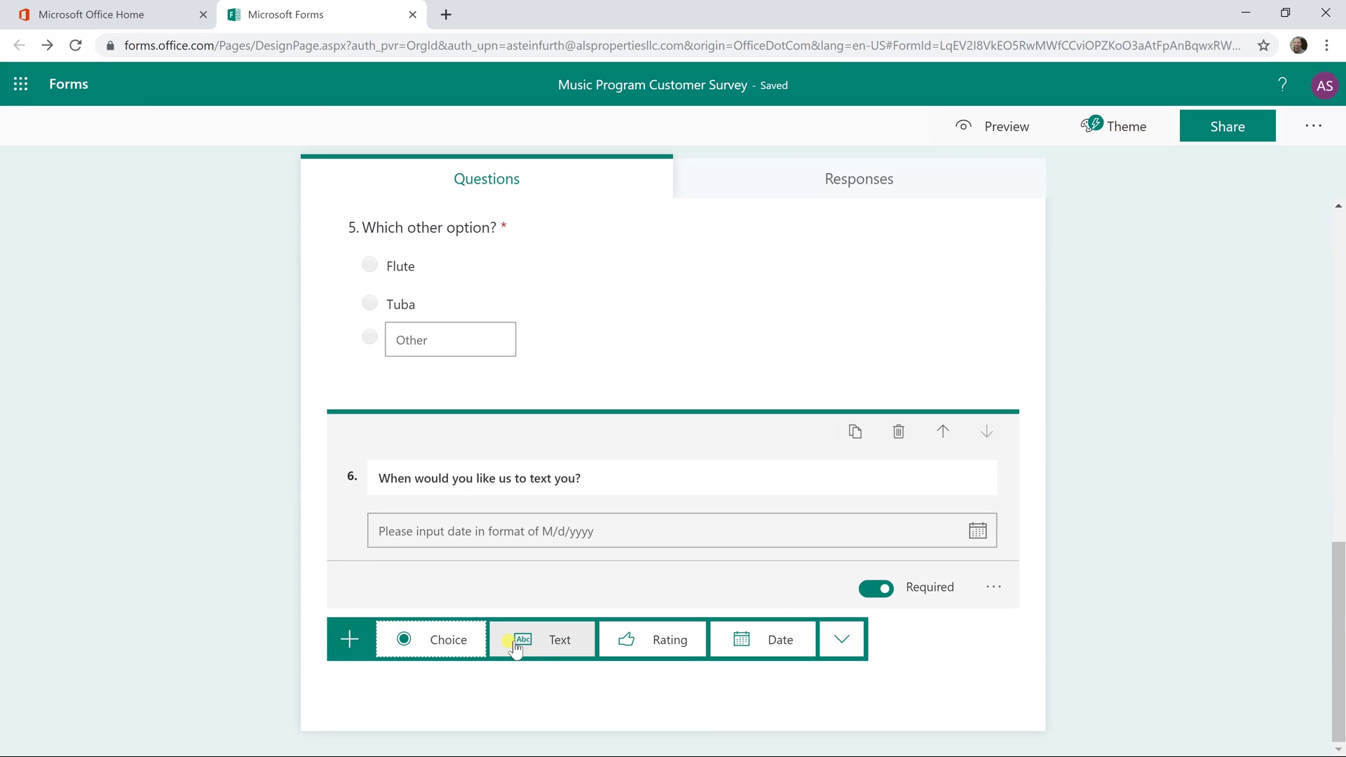
Add Text question 7, 'What is your mobile number?'
{"action": "left_click", "coordinate": [556, 641]}
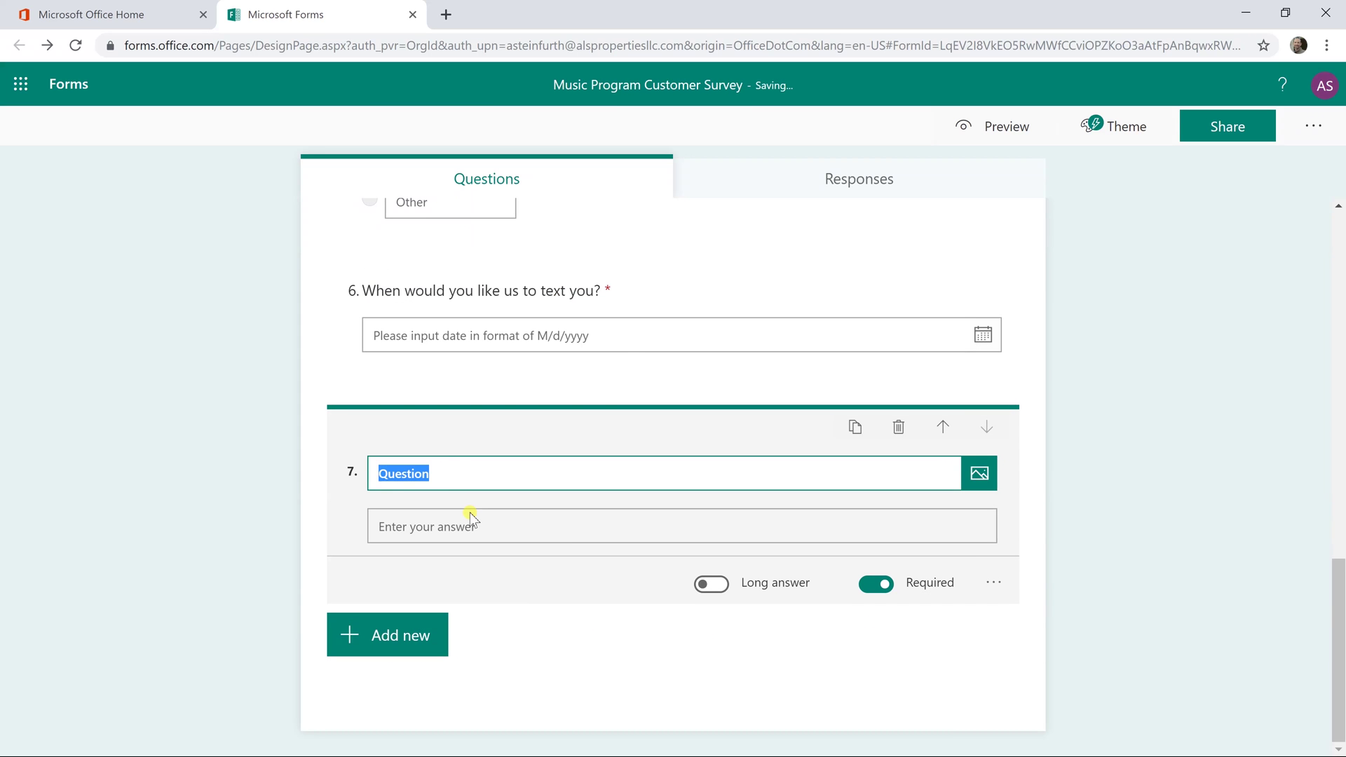
{"action": "type", "text": "When"}
{"action": "key", "text": "BackSpace"}
{"action": "key", "text": "BackSpace"}
{"action": "type", "text": "at is your mobile numbe"}
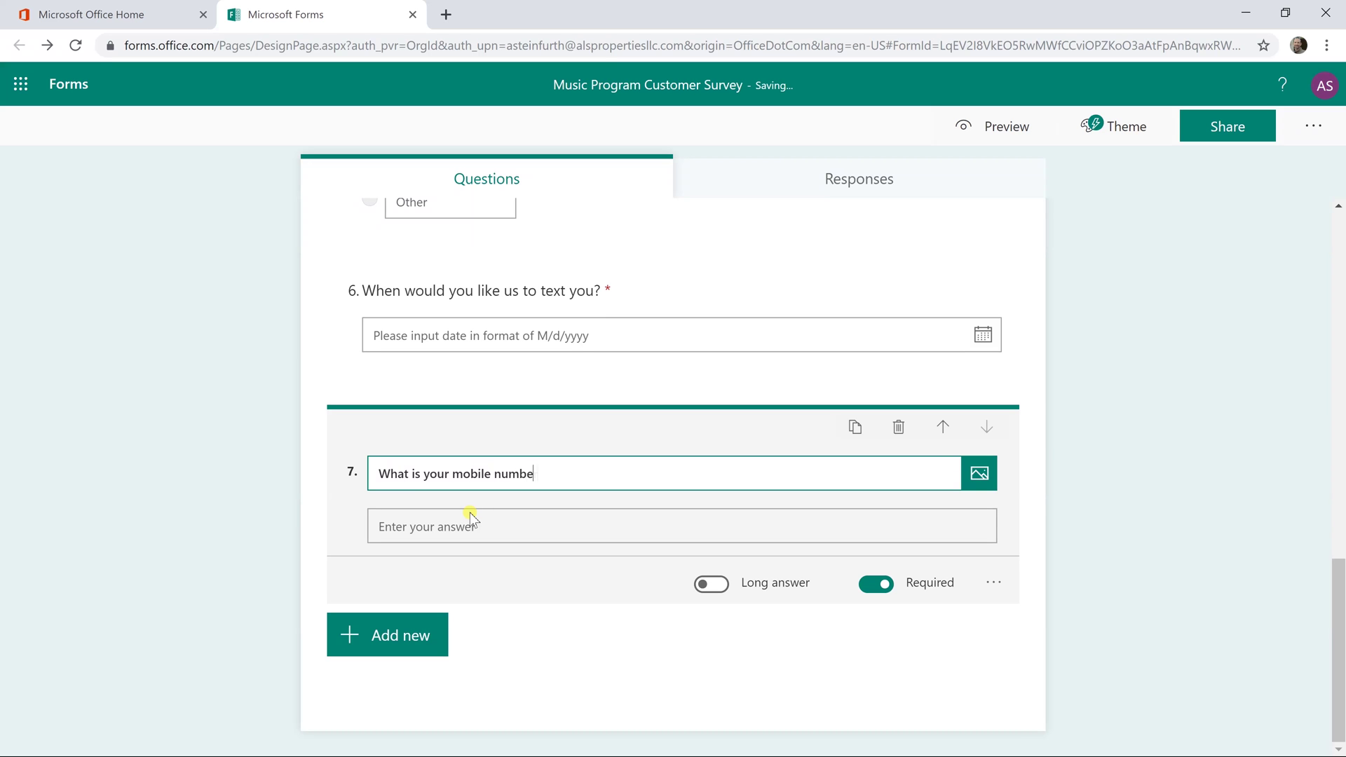
{"action": "type", "text": "r?"}
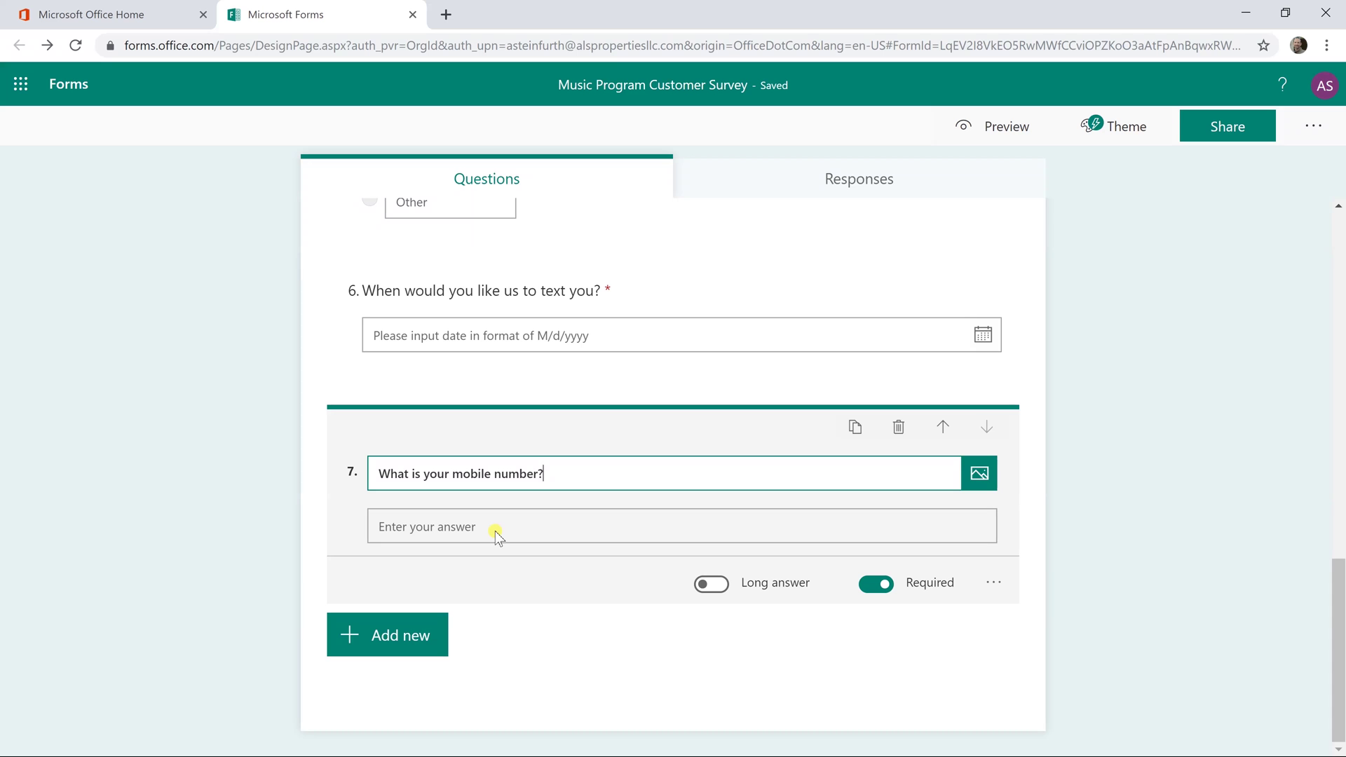
{"action": "triple_click", "coordinate": [547, 482]}
{"action": "left_click", "coordinate": [540, 531]}
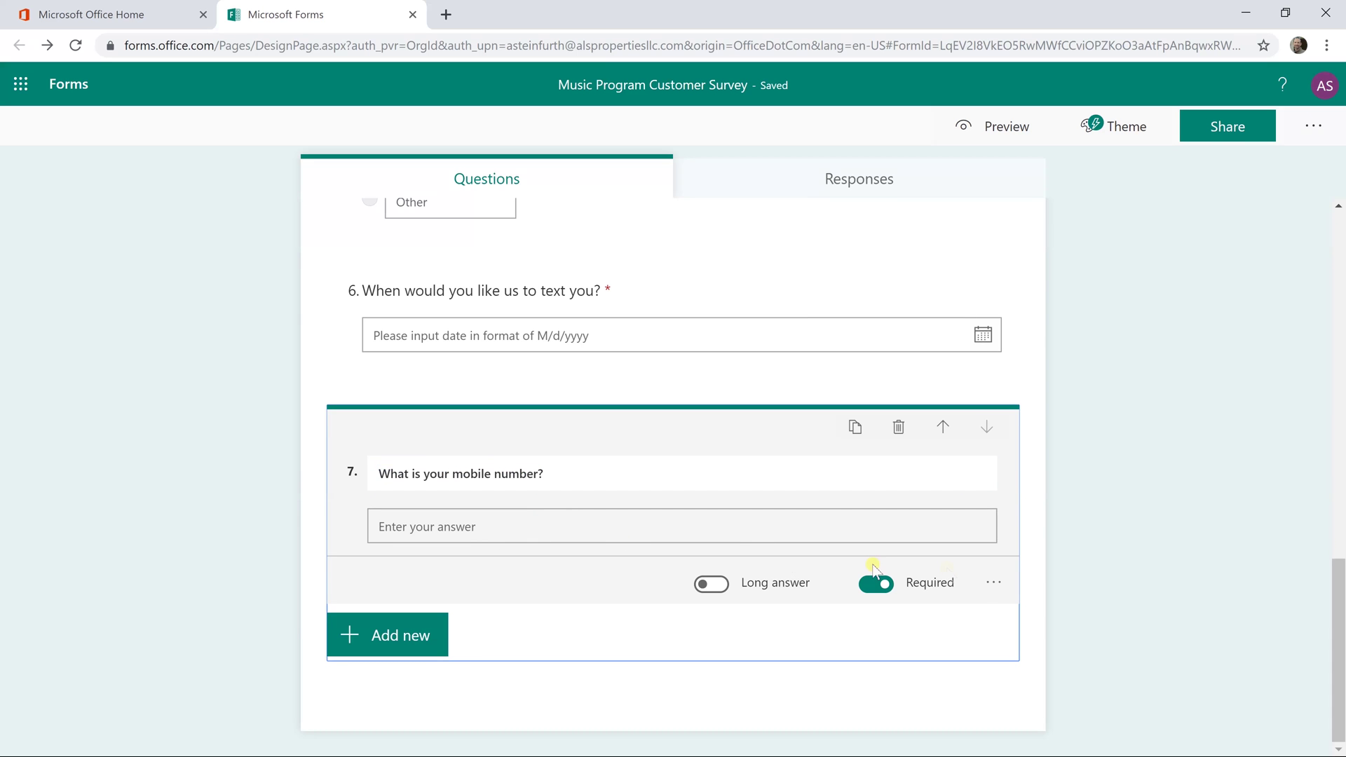
Restrict question 7's answers to Number
{"action": "left_click", "coordinate": [990, 585]}
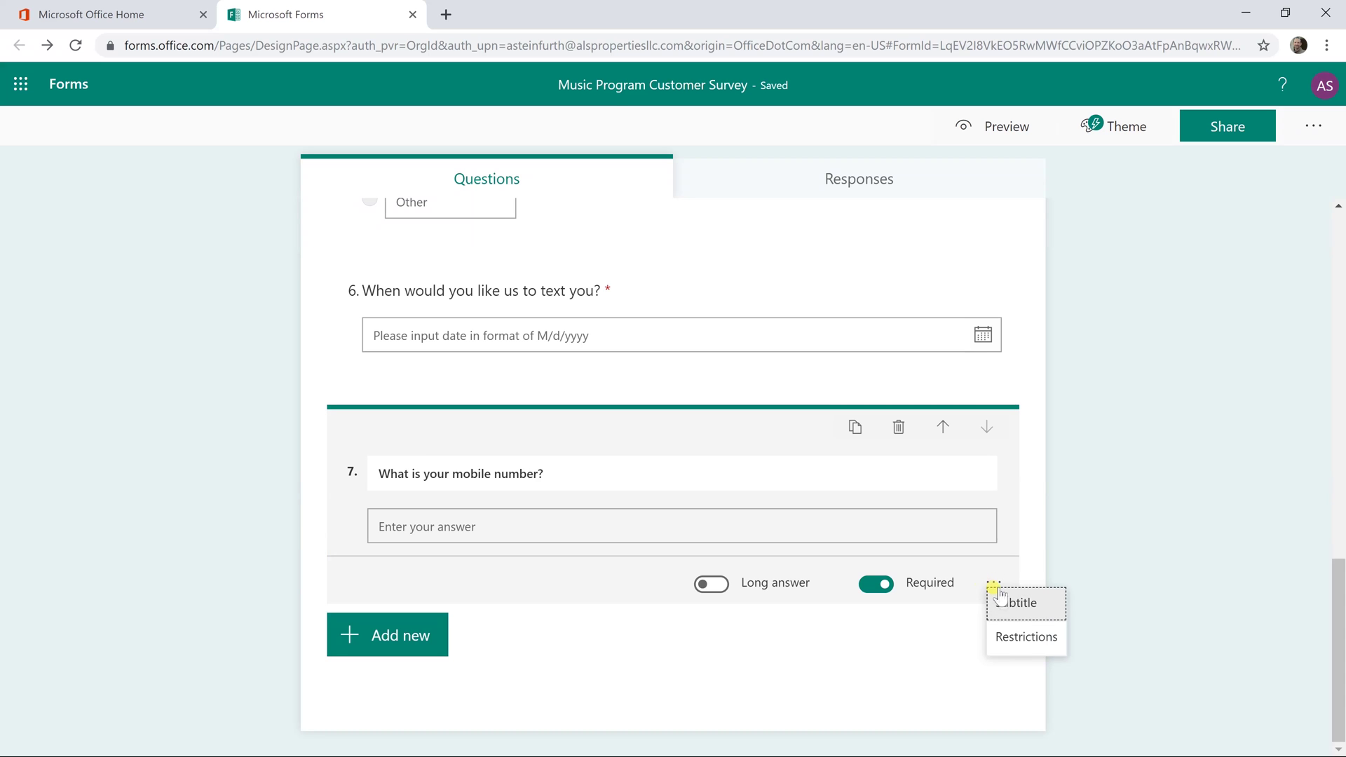
{"action": "left_click", "coordinate": [1015, 639]}
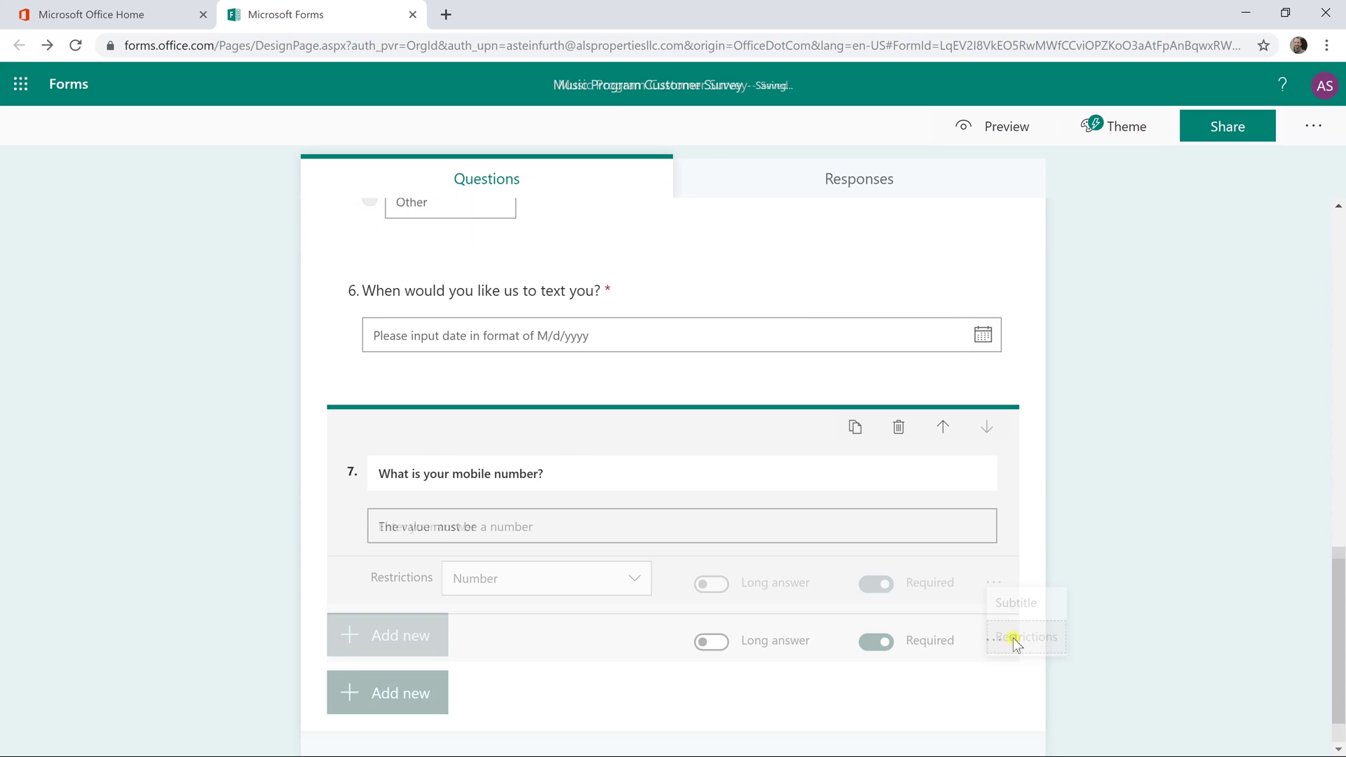
{"action": "left_click", "coordinate": [543, 580]}
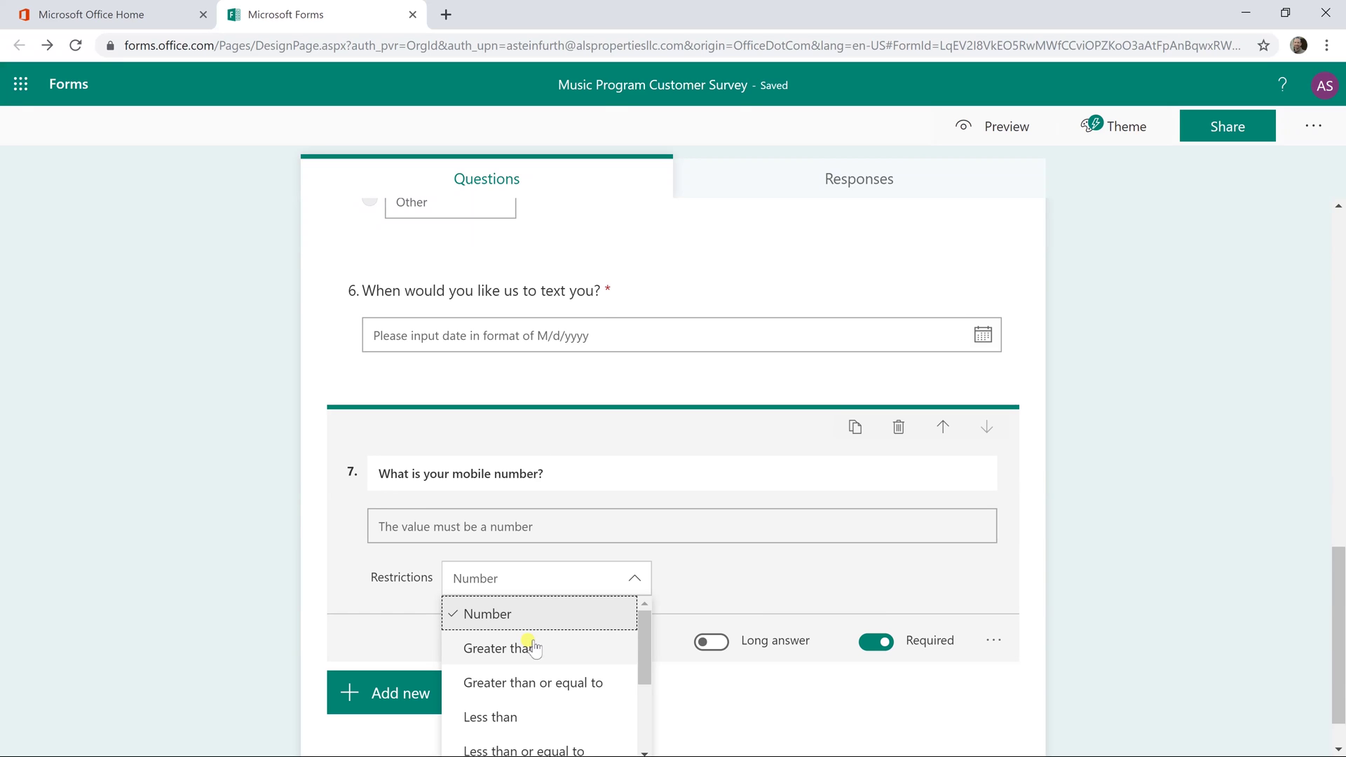
{"action": "left_click", "coordinate": [537, 621]}
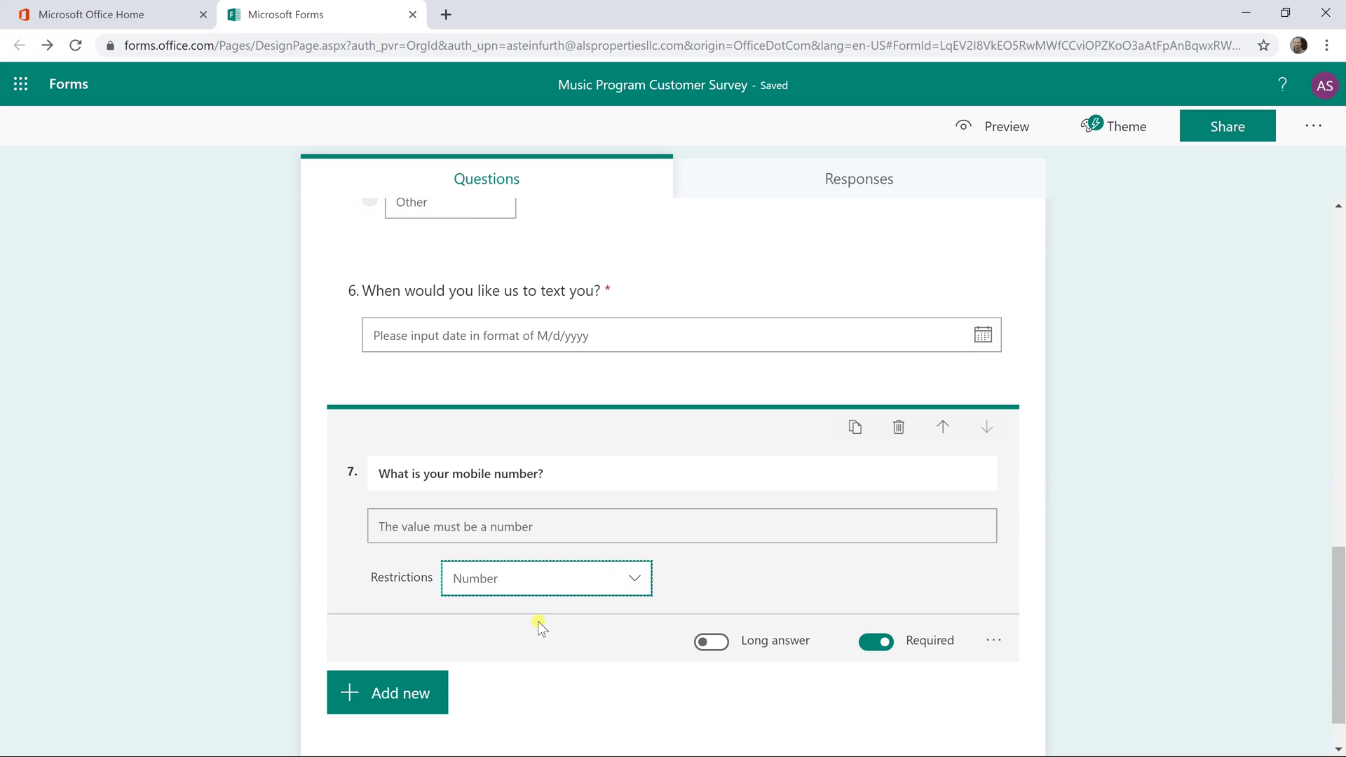
In Branching, send question 1's No answer to End of the form
{"action": "scroll", "coordinate": [691, 574], "scroll_direction": "up", "scroll_amount": 2}
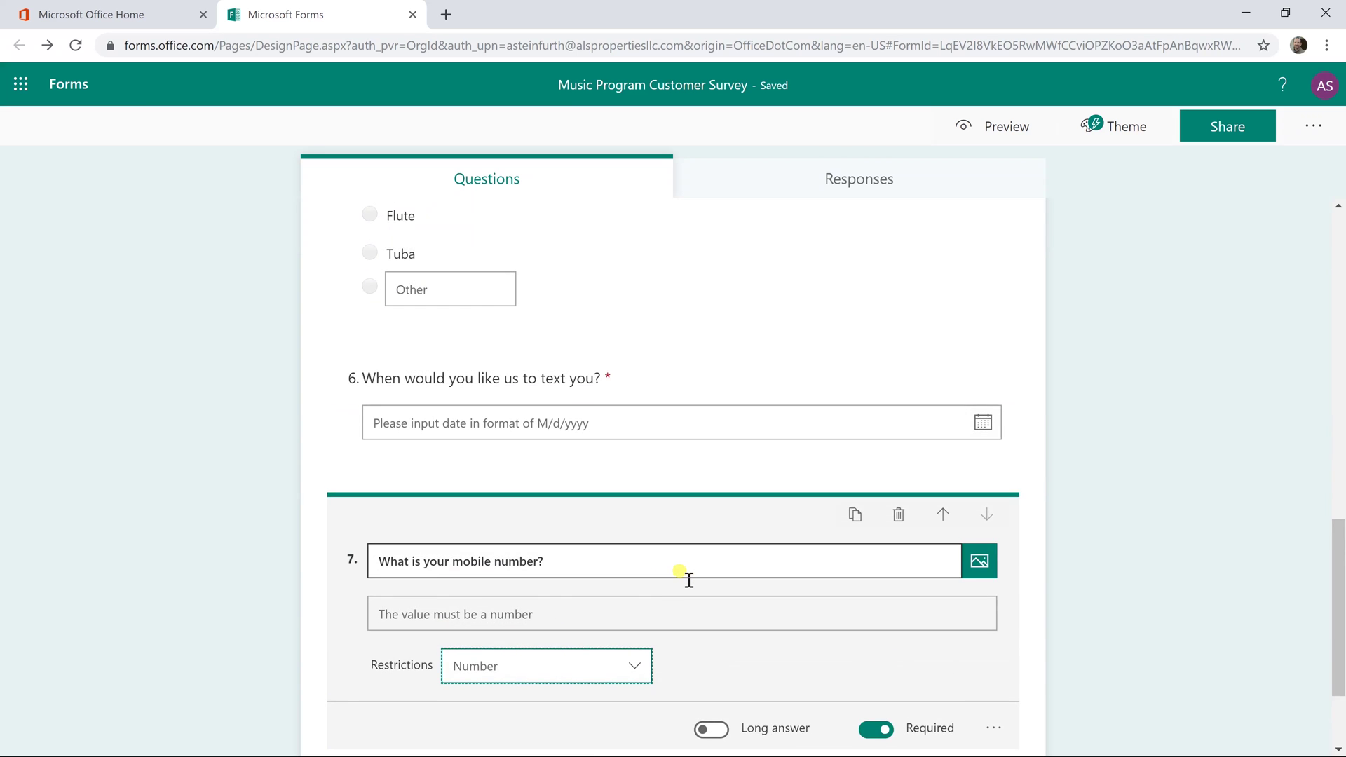
{"action": "scroll", "coordinate": [684, 579], "scroll_direction": "up", "scroll_amount": 12}
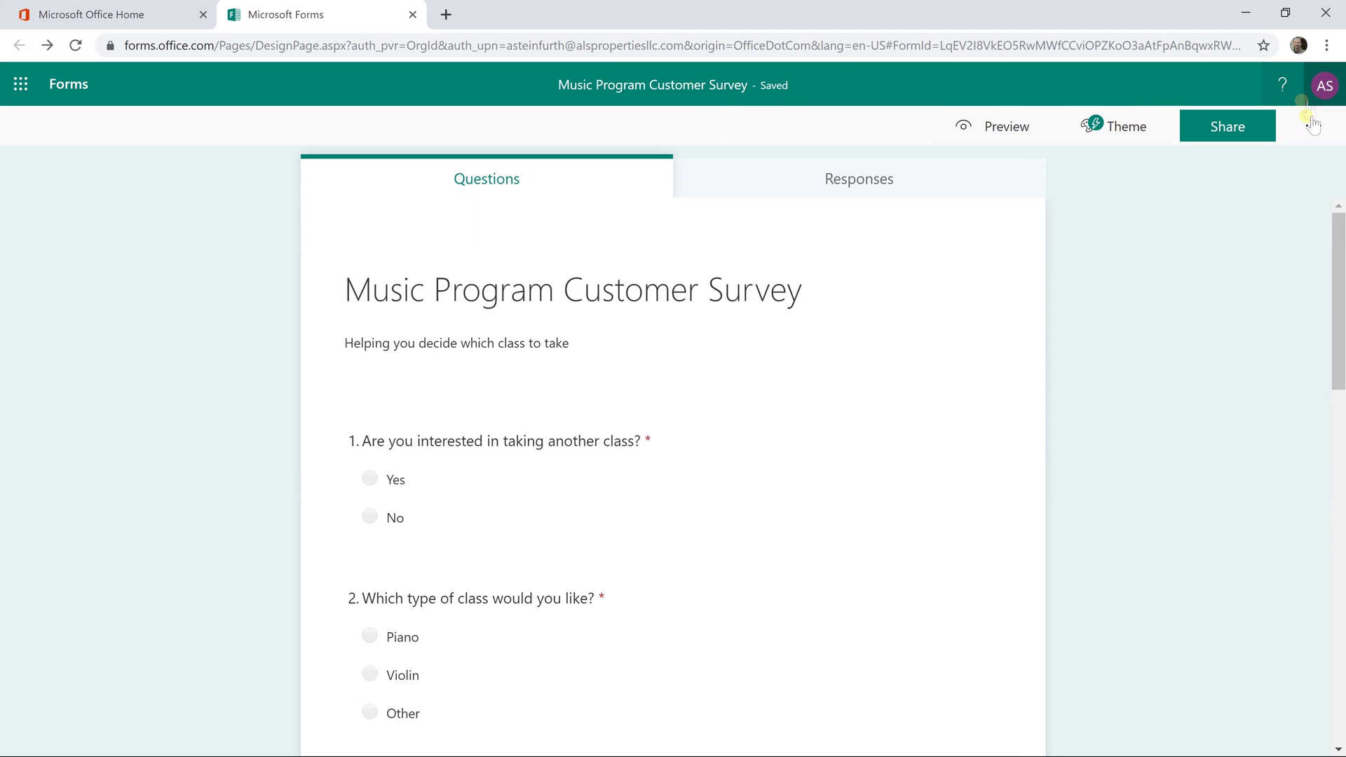
{"action": "left_click", "coordinate": [1316, 130]}
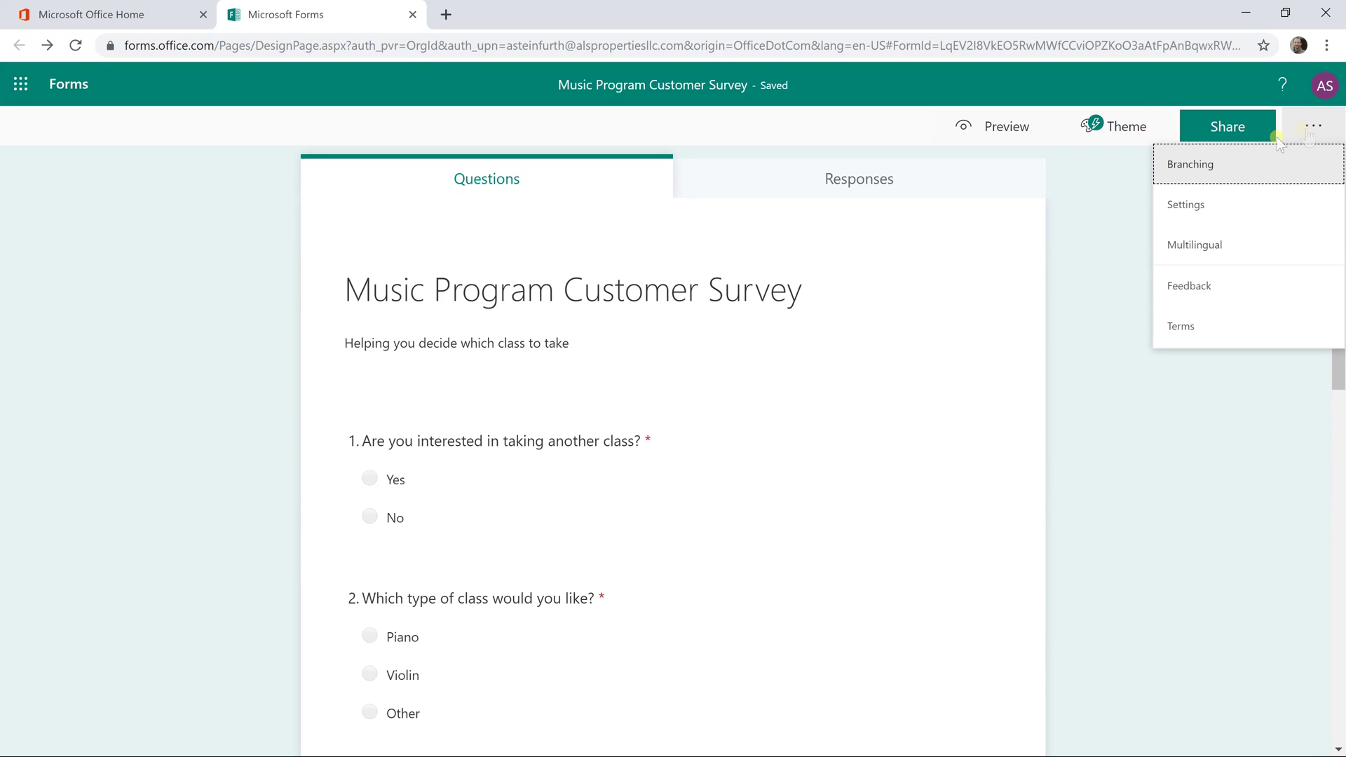
{"action": "left_click", "coordinate": [1185, 168]}
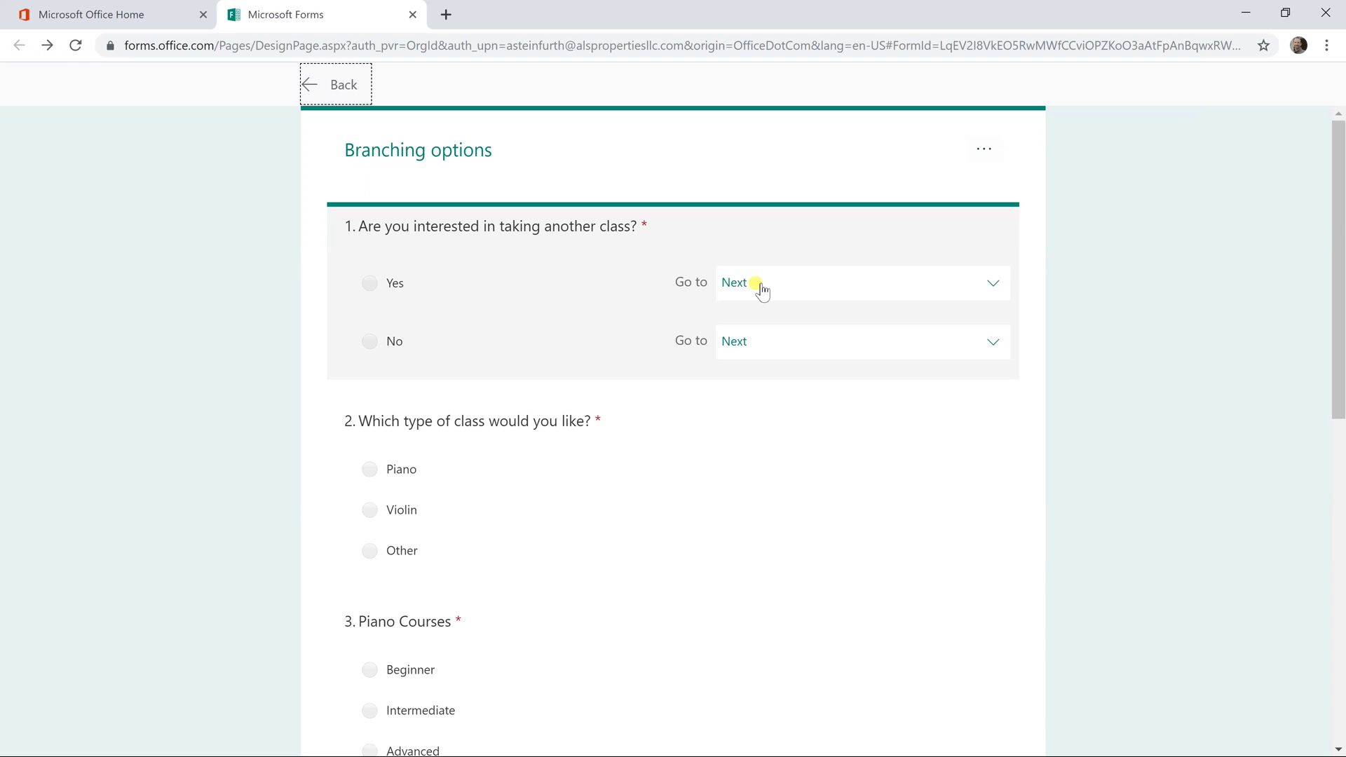
{"action": "left_click", "coordinate": [736, 343]}
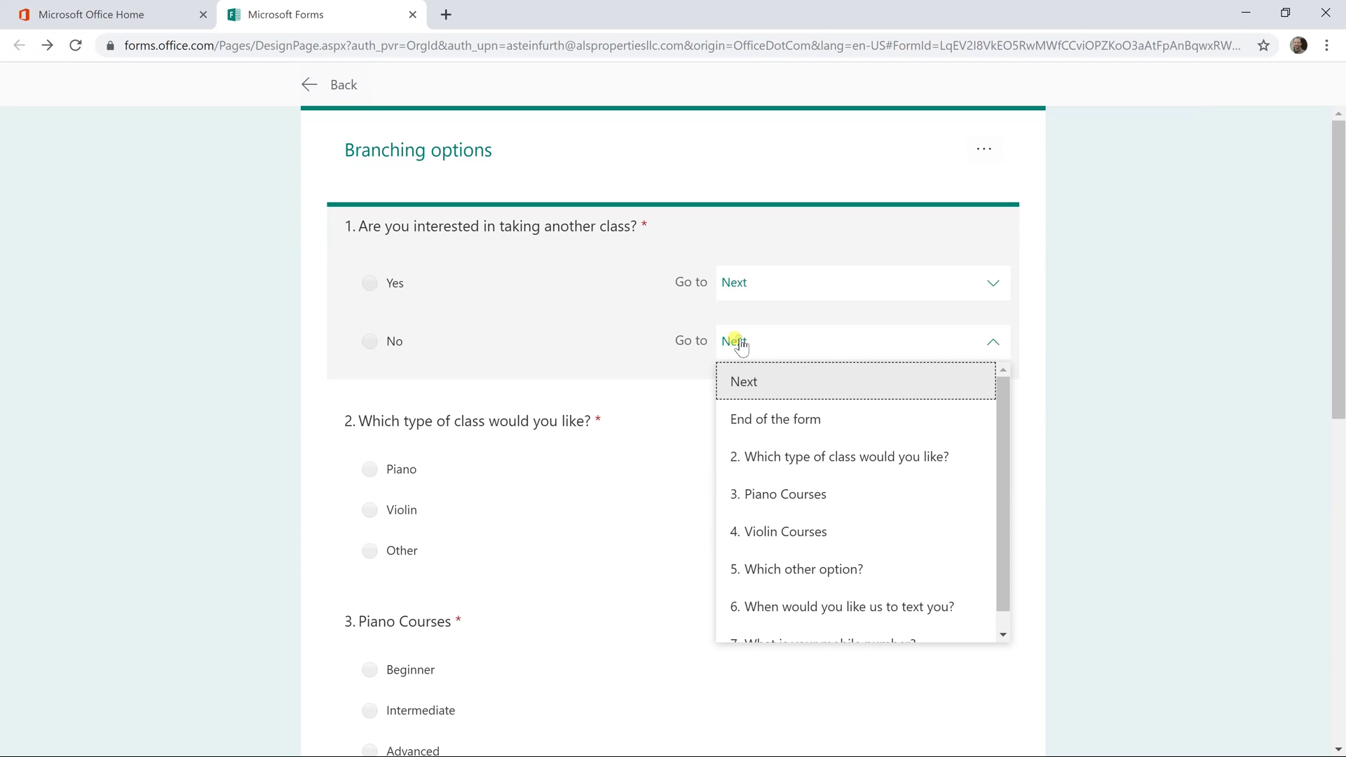
{"action": "left_click", "coordinate": [777, 418]}
Branch question 2: Piano to 3. Piano Courses, Violin to 4. Violin Courses, Other to 5
{"action": "scroll", "coordinate": [785, 417], "scroll_direction": "down", "scroll_amount": 2}
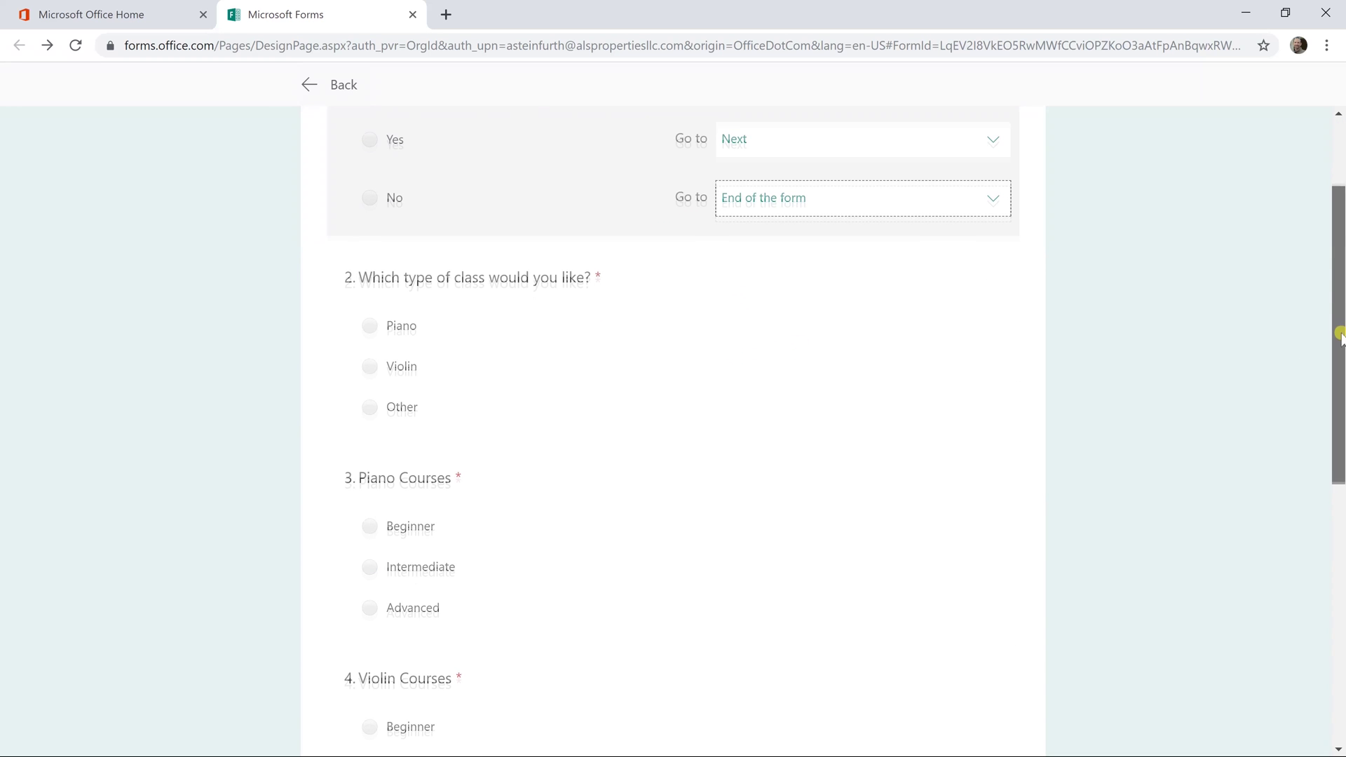
{"action": "left_click", "coordinate": [481, 311]}
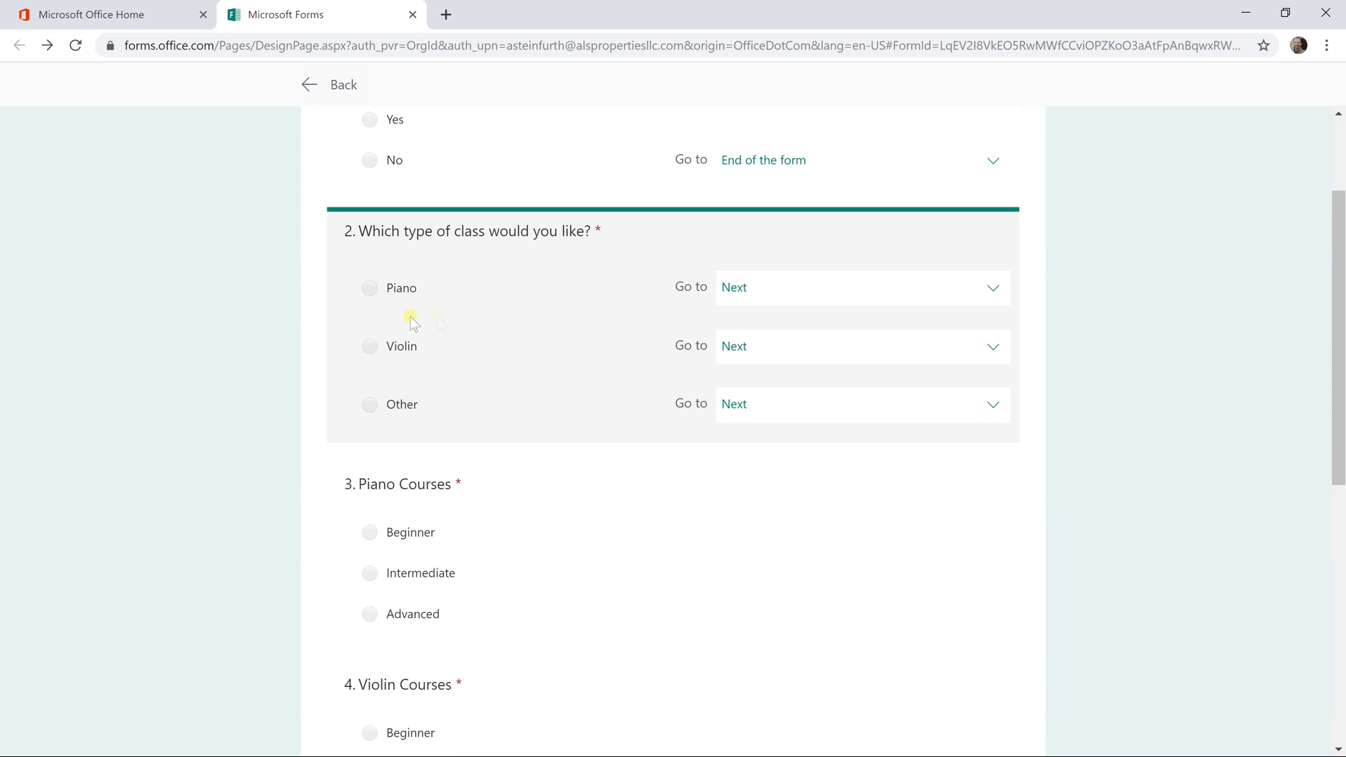
{"action": "left_click", "coordinate": [741, 288]}
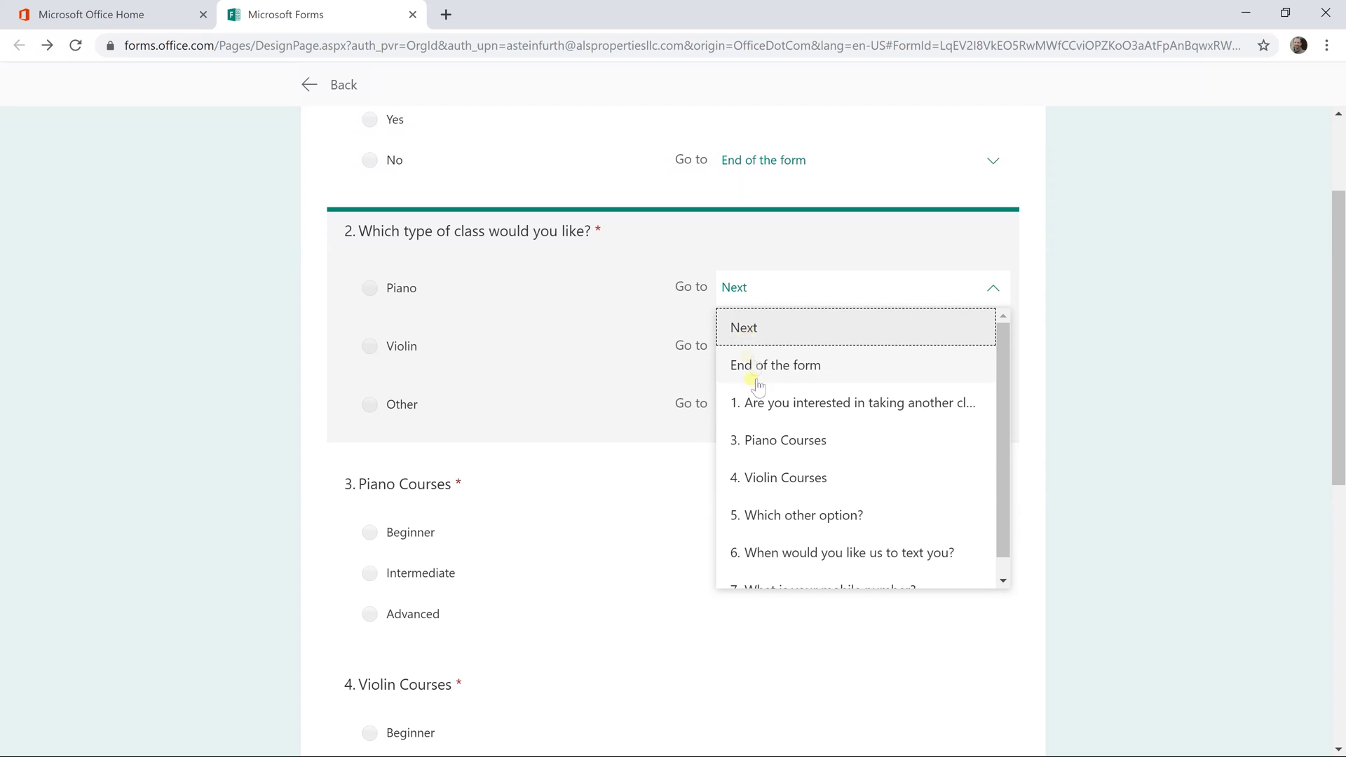
{"action": "left_click", "coordinate": [778, 440]}
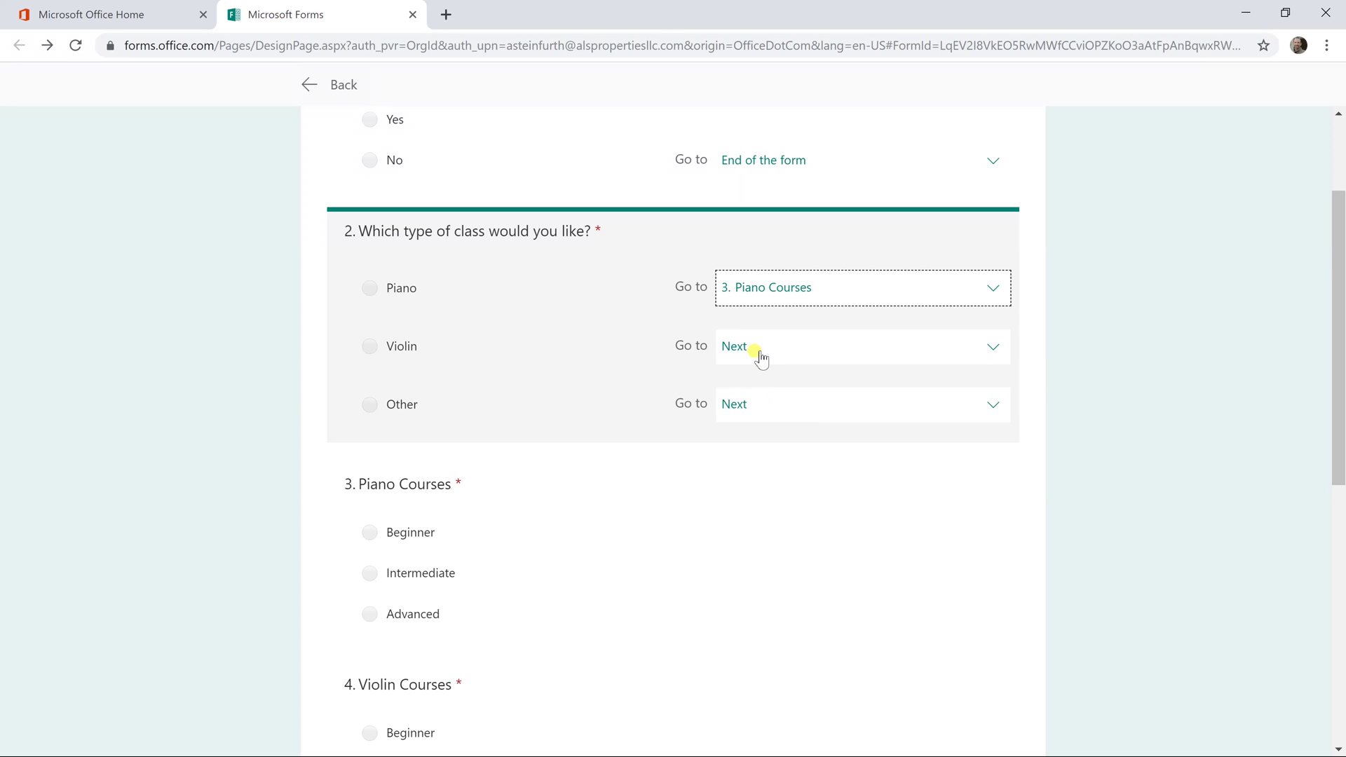
{"action": "left_click", "coordinate": [761, 358]}
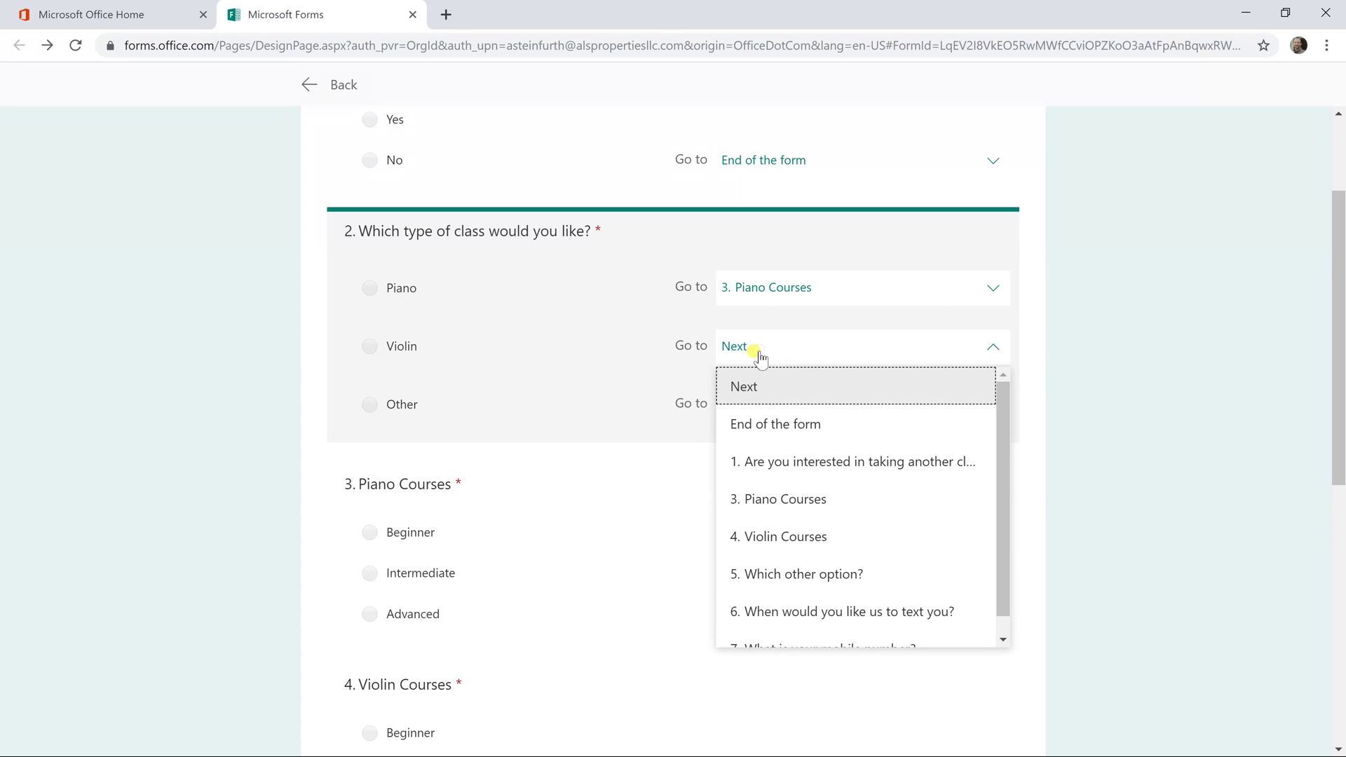
{"action": "left_click", "coordinate": [779, 537]}
{"action": "left_click", "coordinate": [769, 421]}
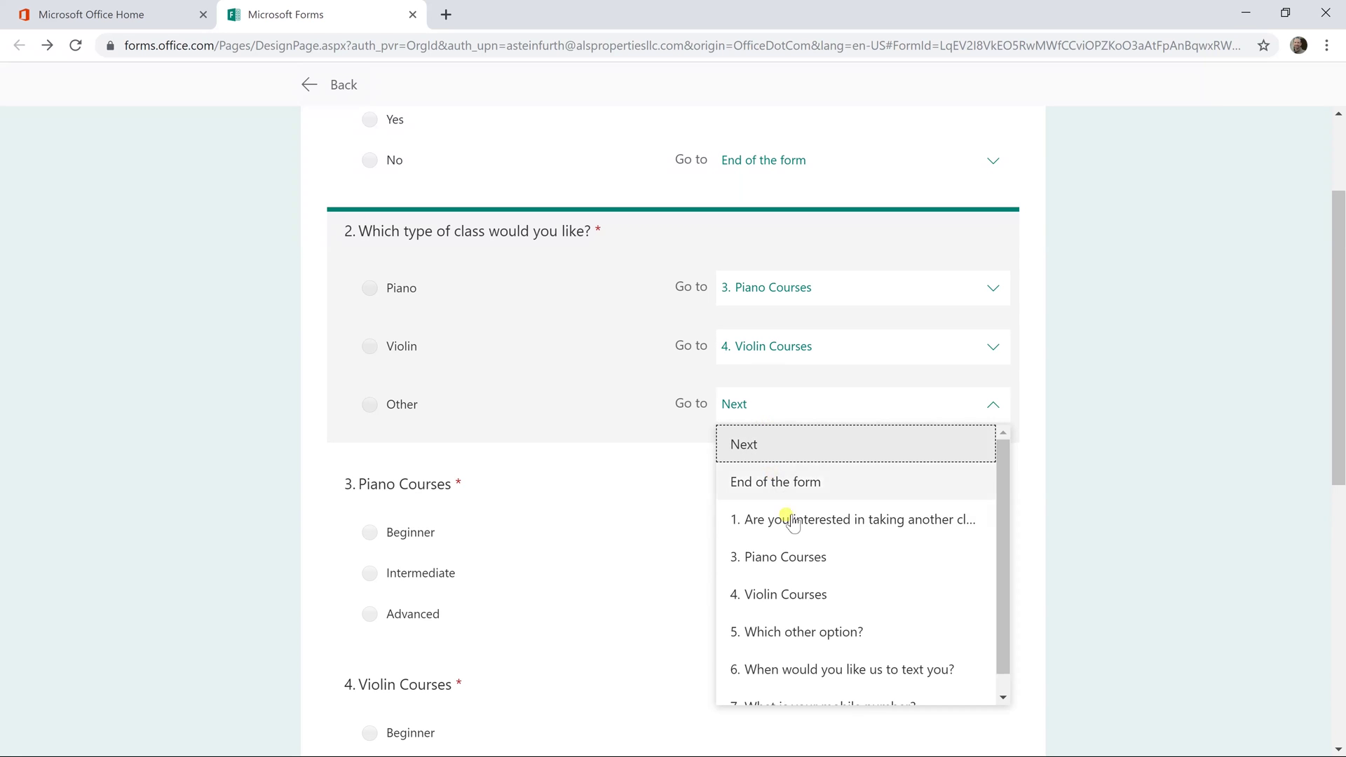
{"action": "left_click", "coordinate": [813, 631]}
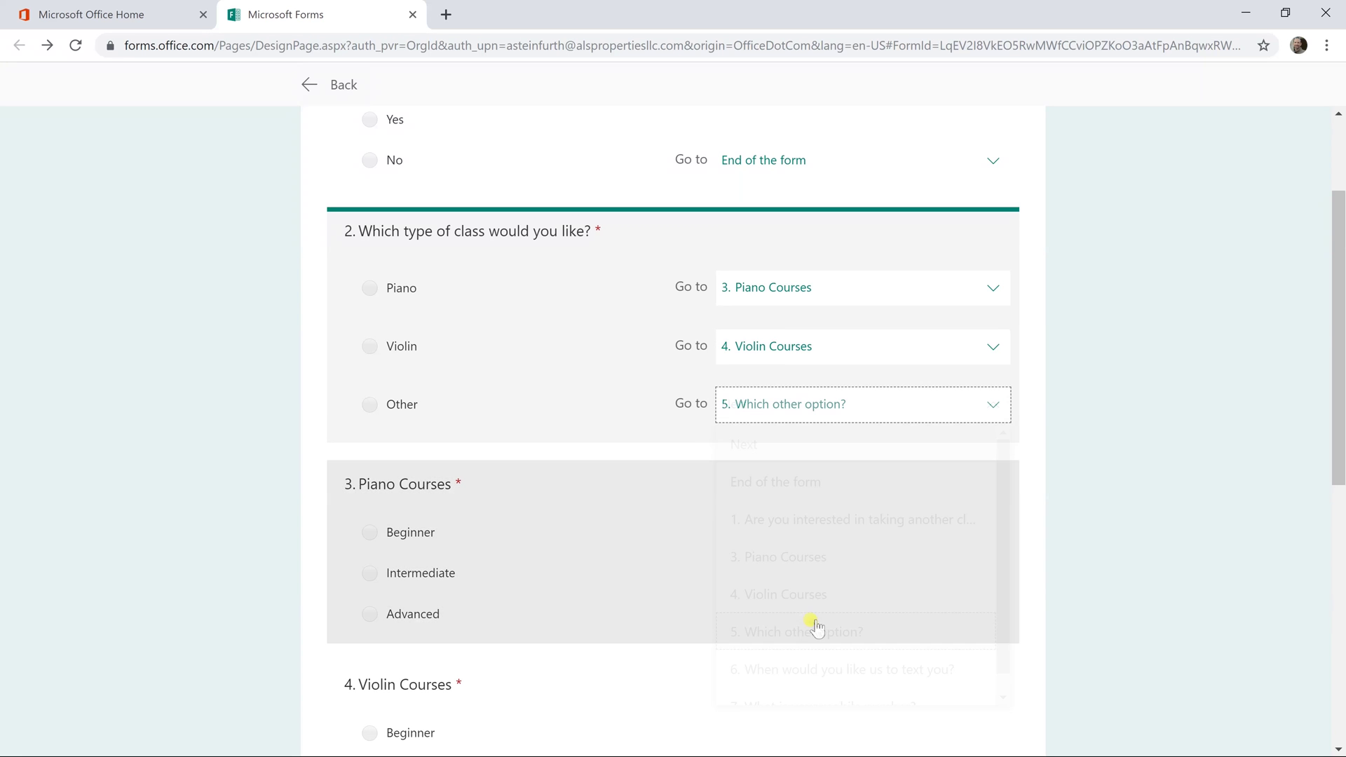
{"action": "scroll", "coordinate": [822, 541], "scroll_direction": "down", "scroll_amount": 3}
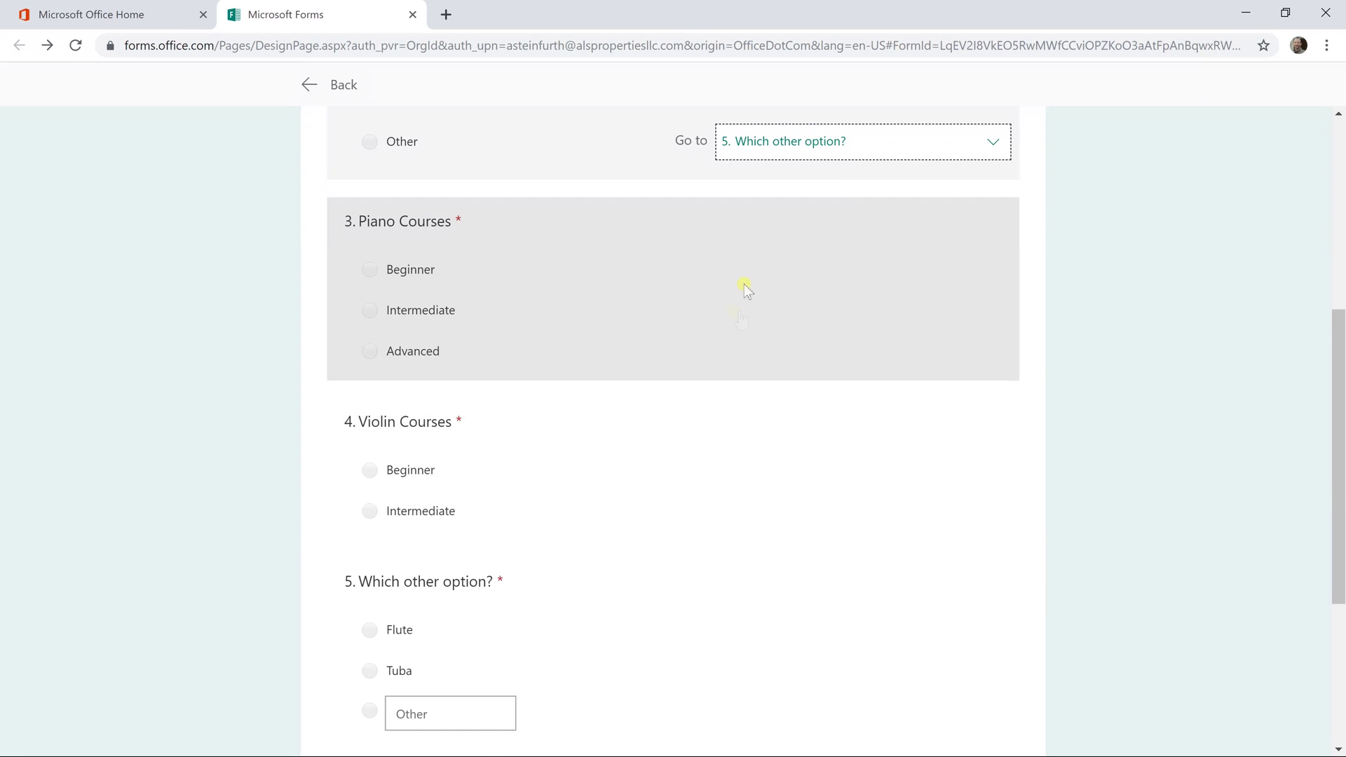
Send Piano Courses' Beginner, Intermediate and Advanced answers to question 6
{"action": "left_click", "coordinate": [738, 289]}
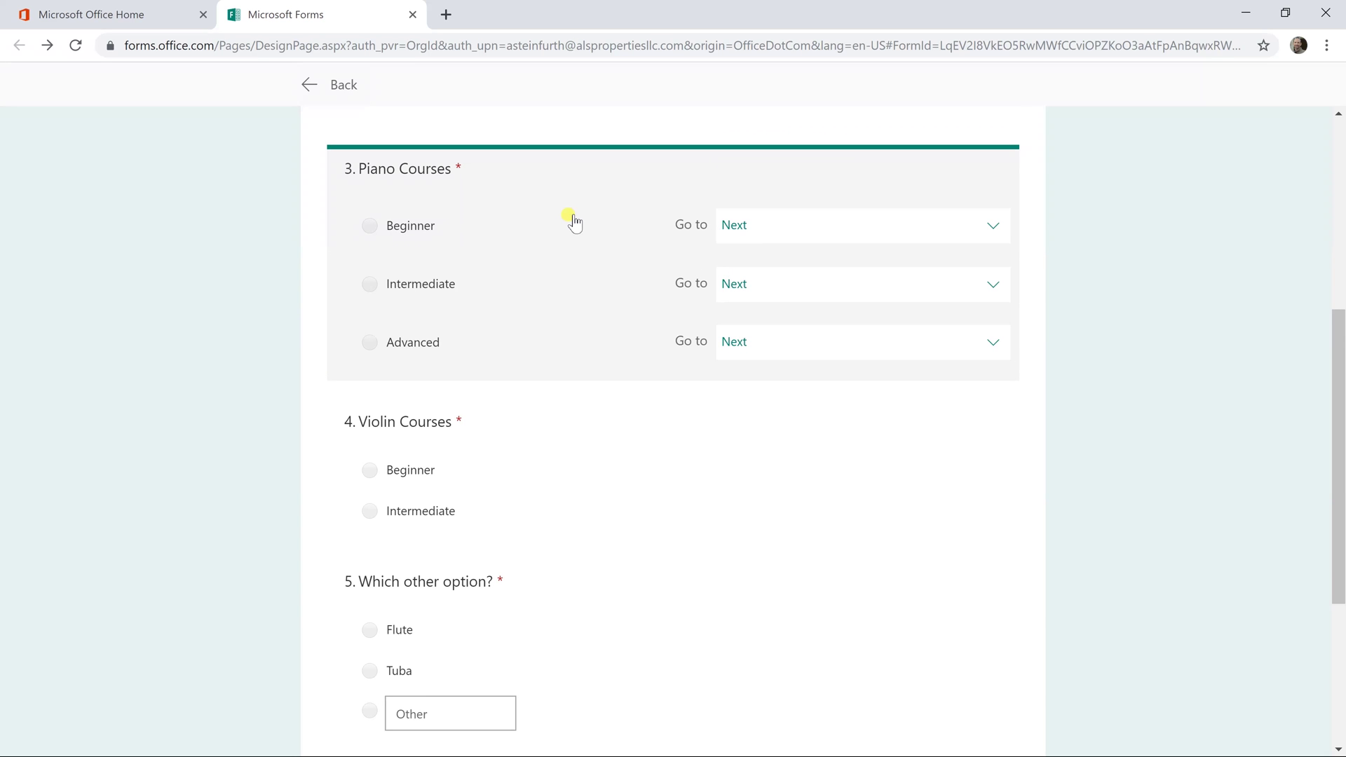
{"action": "left_click", "coordinate": [739, 227]}
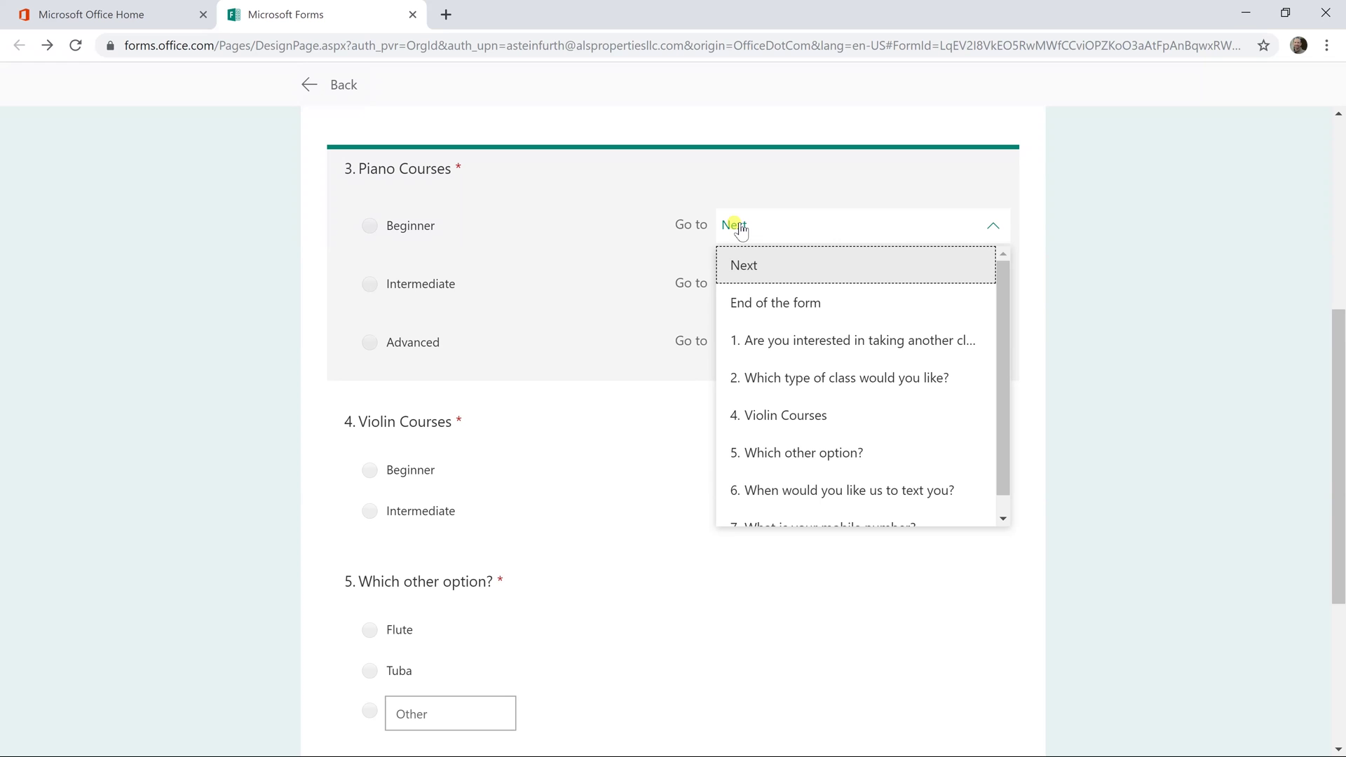
{"action": "scroll", "coordinate": [817, 334], "scroll_direction": "down", "scroll_amount": 1}
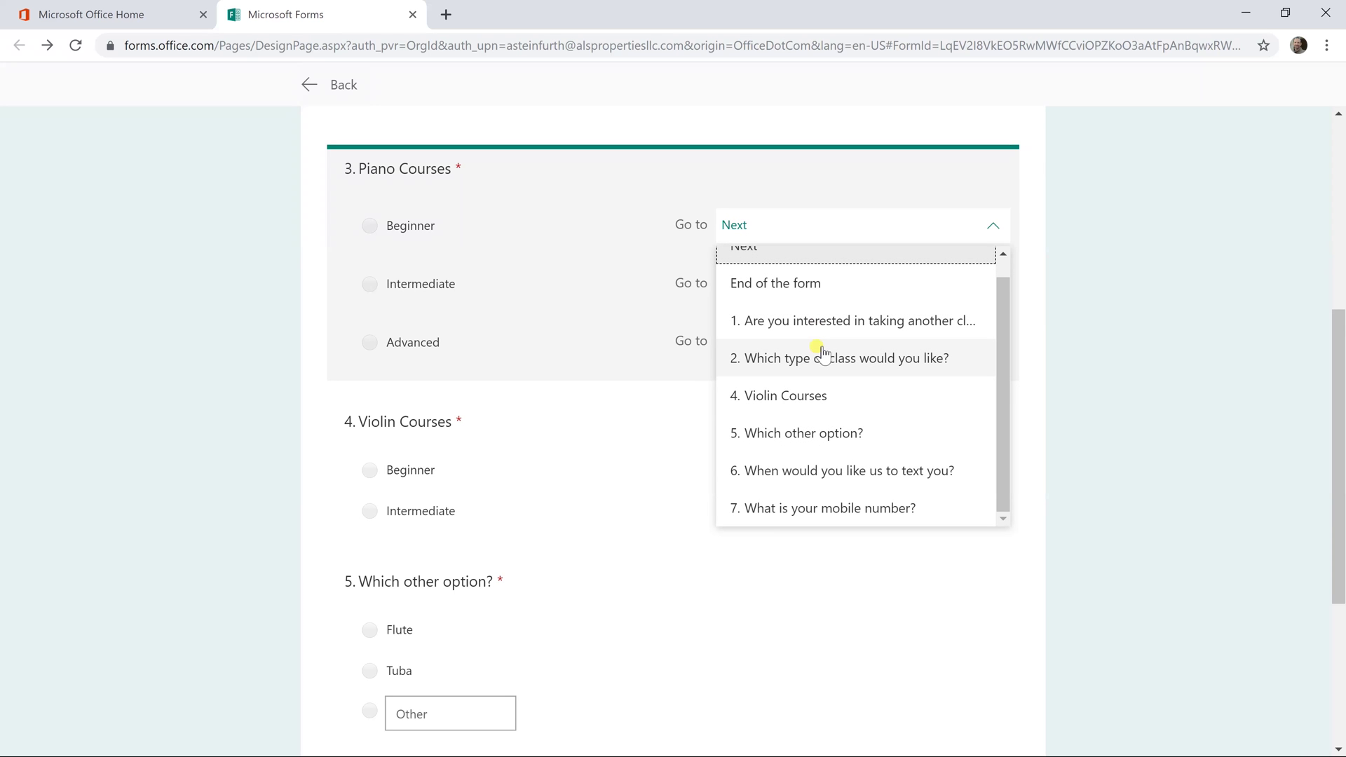
{"action": "left_click", "coordinate": [827, 470]}
{"action": "left_click", "coordinate": [778, 286]}
{"action": "scroll", "coordinate": [851, 474], "scroll_direction": "down", "scroll_amount": 1}
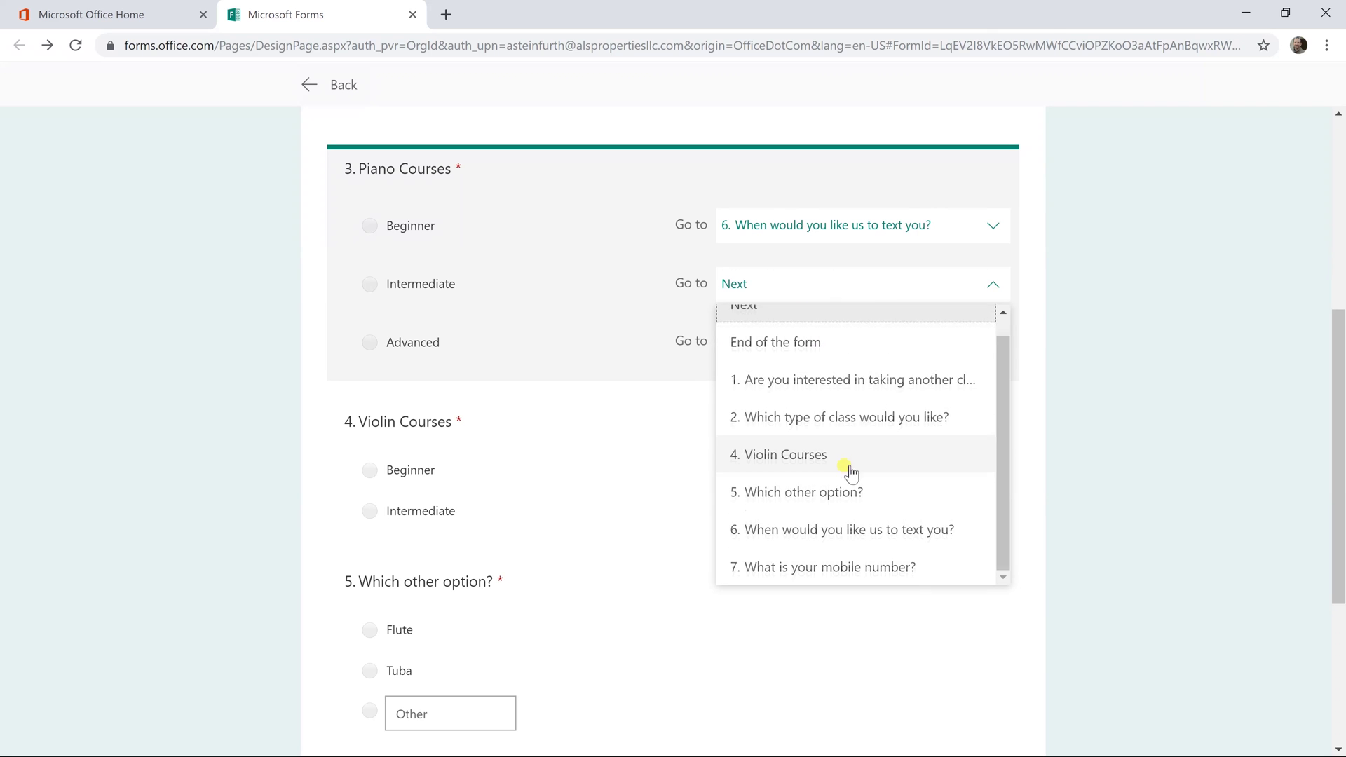
{"action": "left_click", "coordinate": [850, 529]}
{"action": "left_click", "coordinate": [766, 340]}
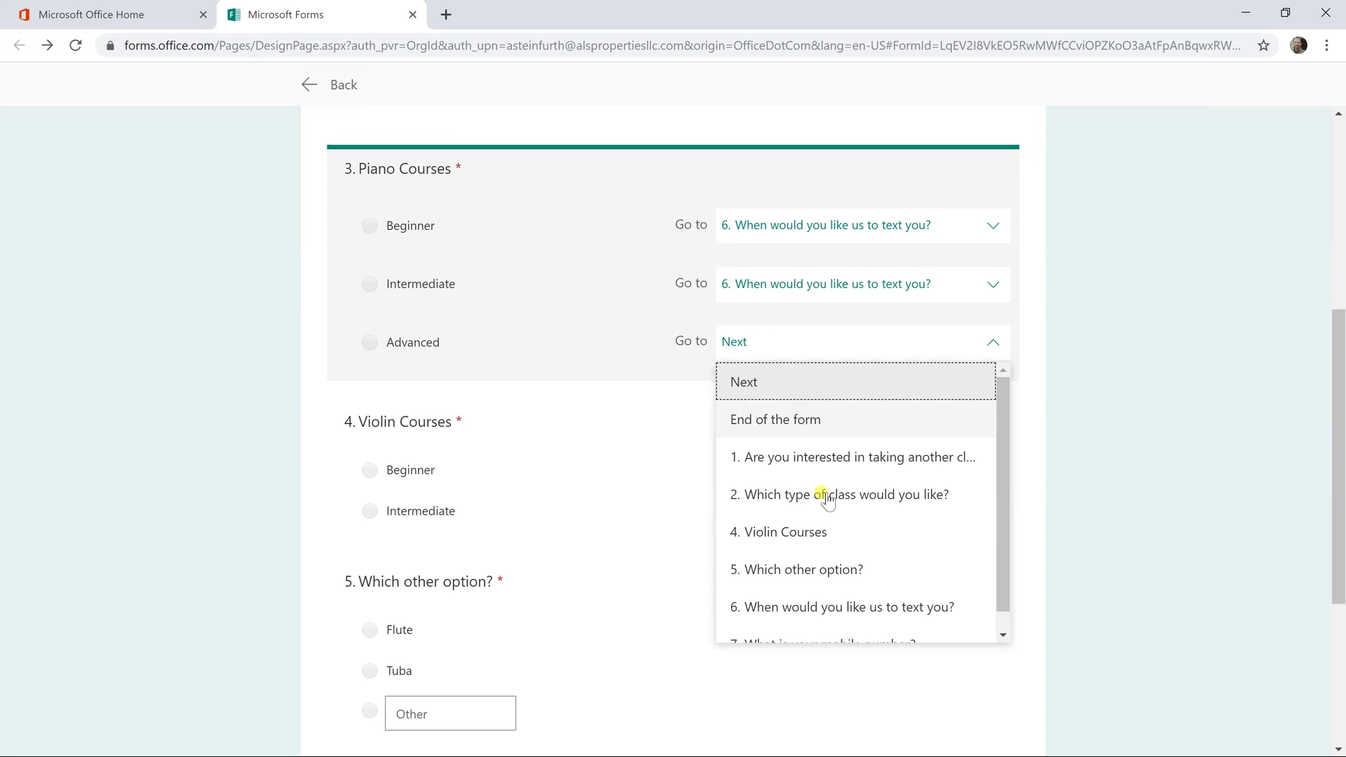
{"action": "left_click", "coordinate": [831, 605]}
Send Violin Courses' Beginner and Intermediate answers to question 6
{"action": "left_click", "coordinate": [824, 470]}
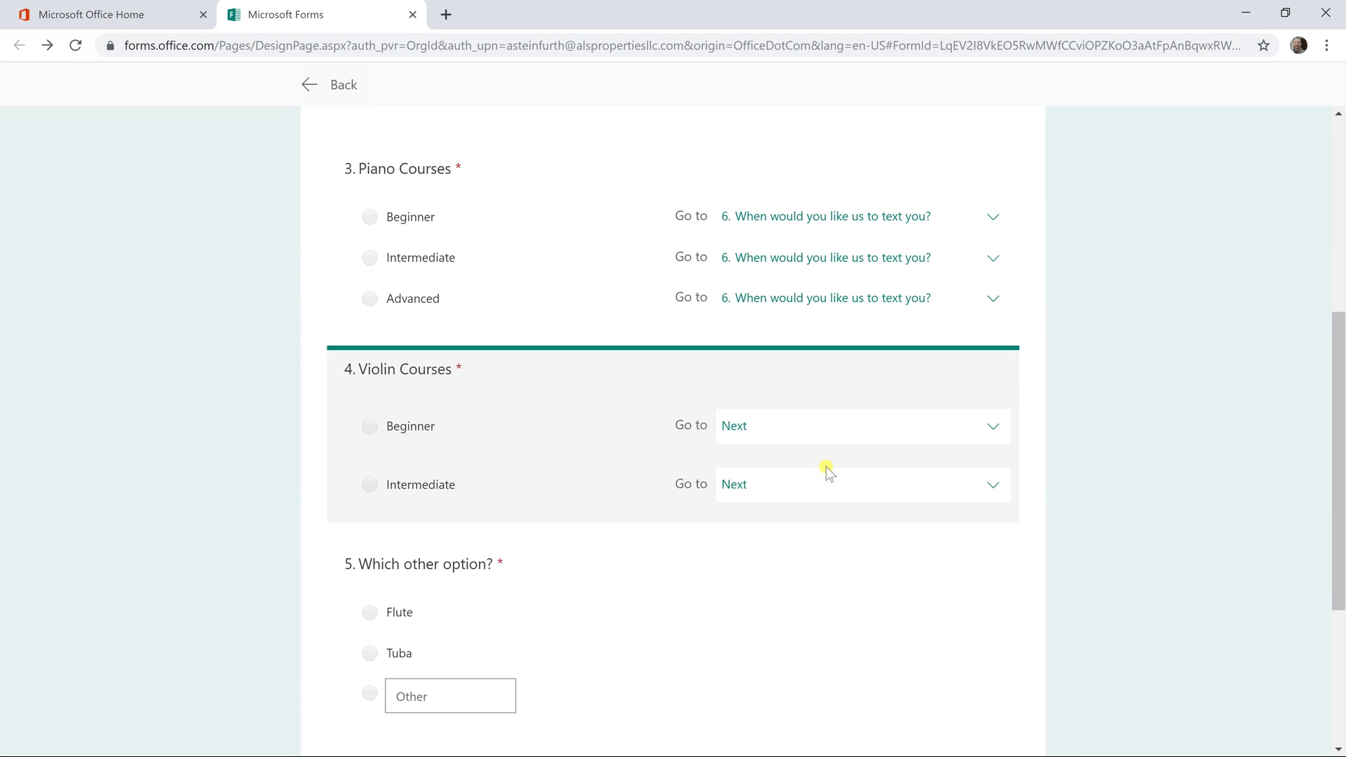
{"action": "left_click", "coordinate": [806, 431]}
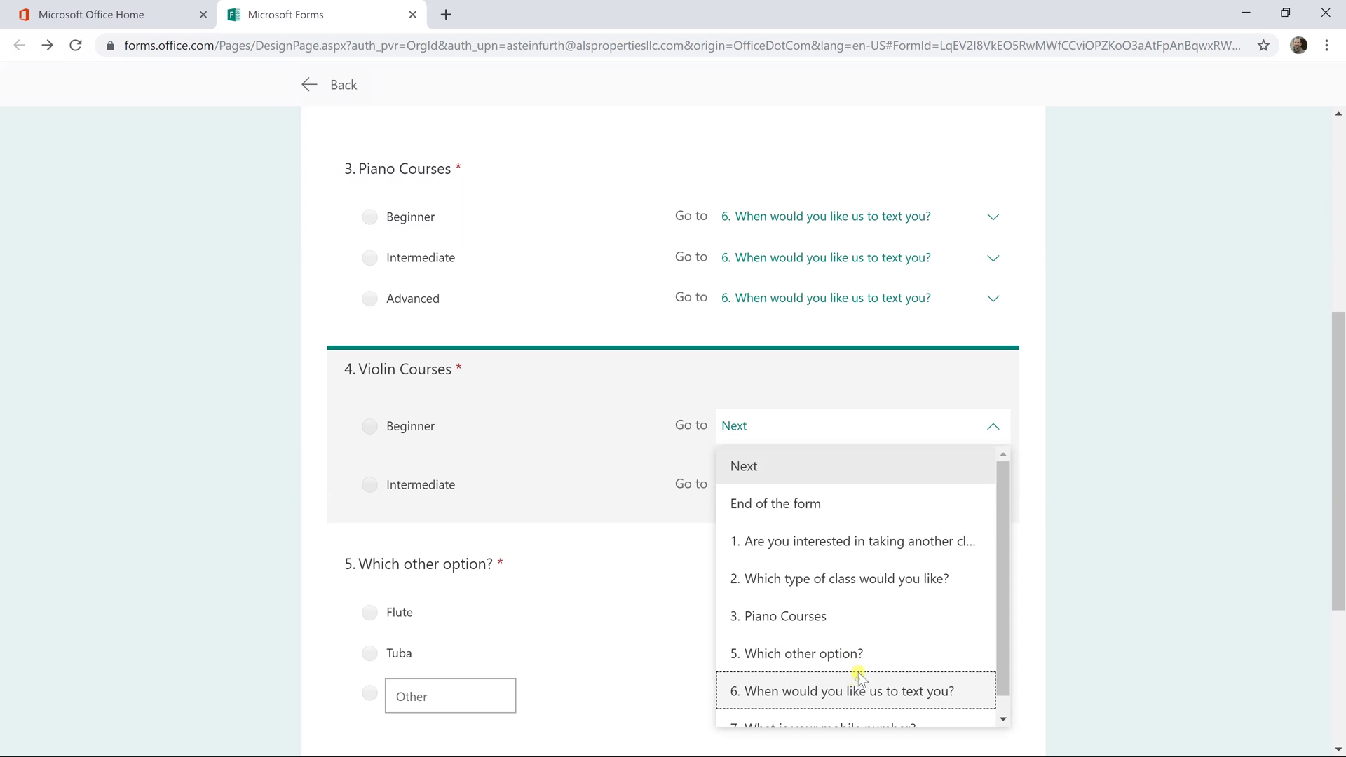
{"action": "left_click", "coordinate": [859, 675]}
{"action": "left_click", "coordinate": [806, 485]}
{"action": "scroll", "coordinate": [832, 637], "scroll_direction": "down", "scroll_amount": 1}
{"action": "left_click", "coordinate": [835, 728]}
{"action": "scroll", "coordinate": [806, 463], "scroll_direction": "down", "scroll_amount": 3}
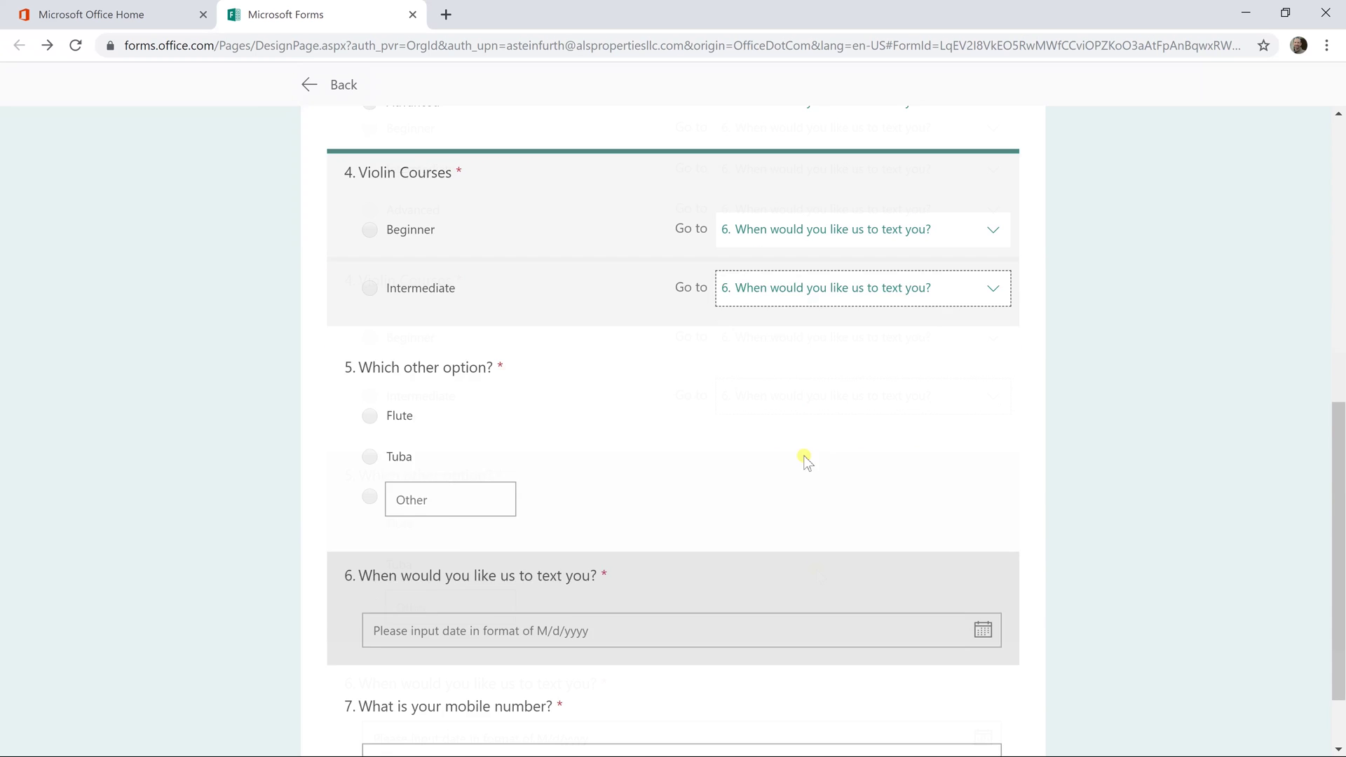
Send question 5's Flute, Tuba and Other answers to question 6
{"action": "left_click", "coordinate": [742, 335]}
{"action": "left_click", "coordinate": [767, 322]}
{"action": "left_click", "coordinate": [850, 584]}
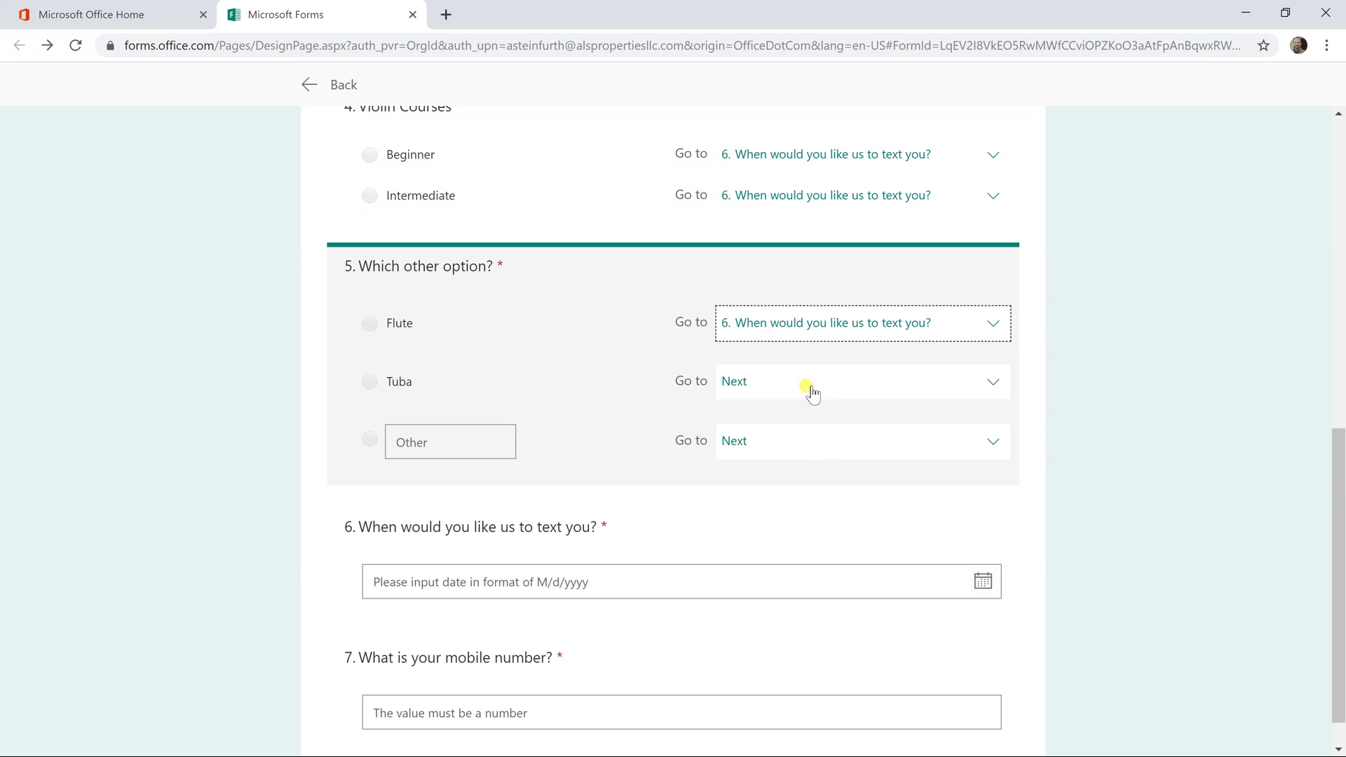
{"action": "left_click", "coordinate": [812, 394]}
{"action": "left_click", "coordinate": [893, 643]}
{"action": "left_click", "coordinate": [856, 443]}
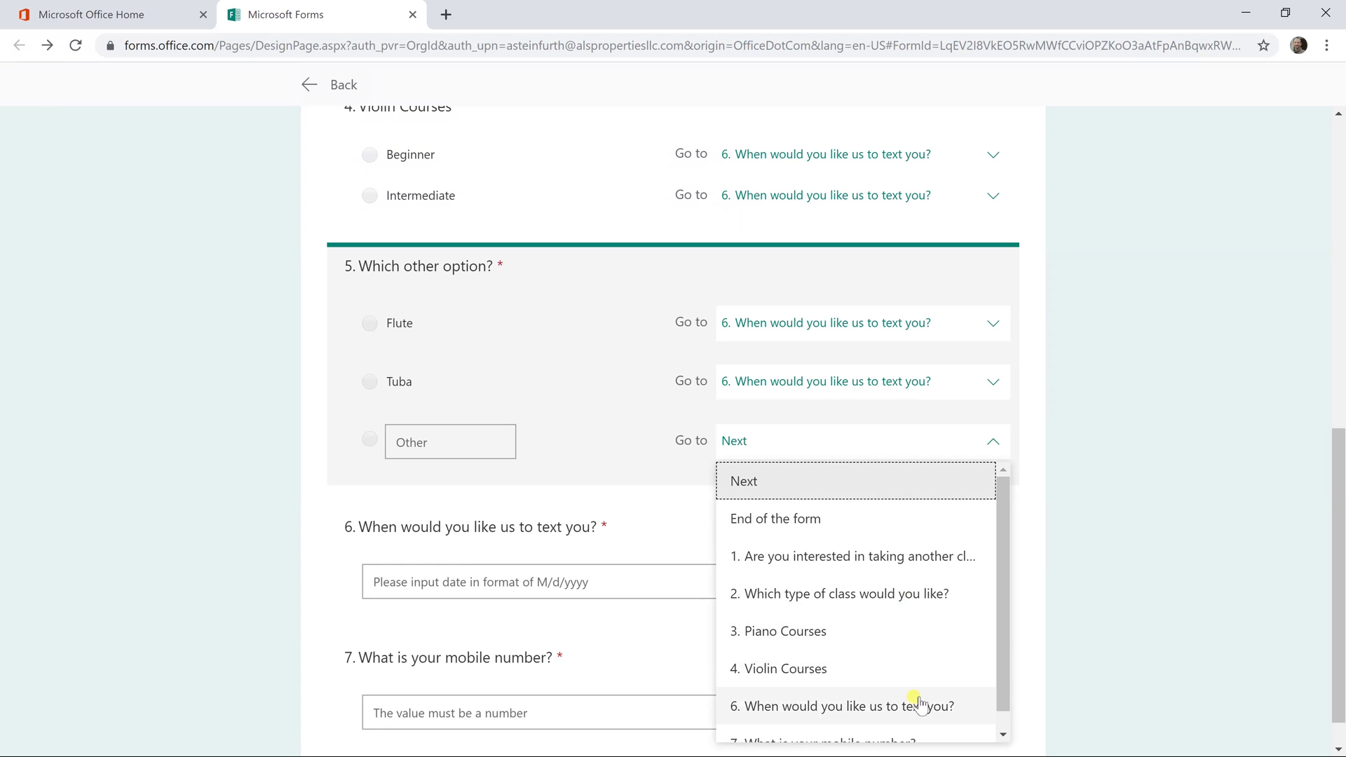
{"action": "left_click", "coordinate": [921, 705]}
{"action": "left_click", "coordinate": [701, 491]}
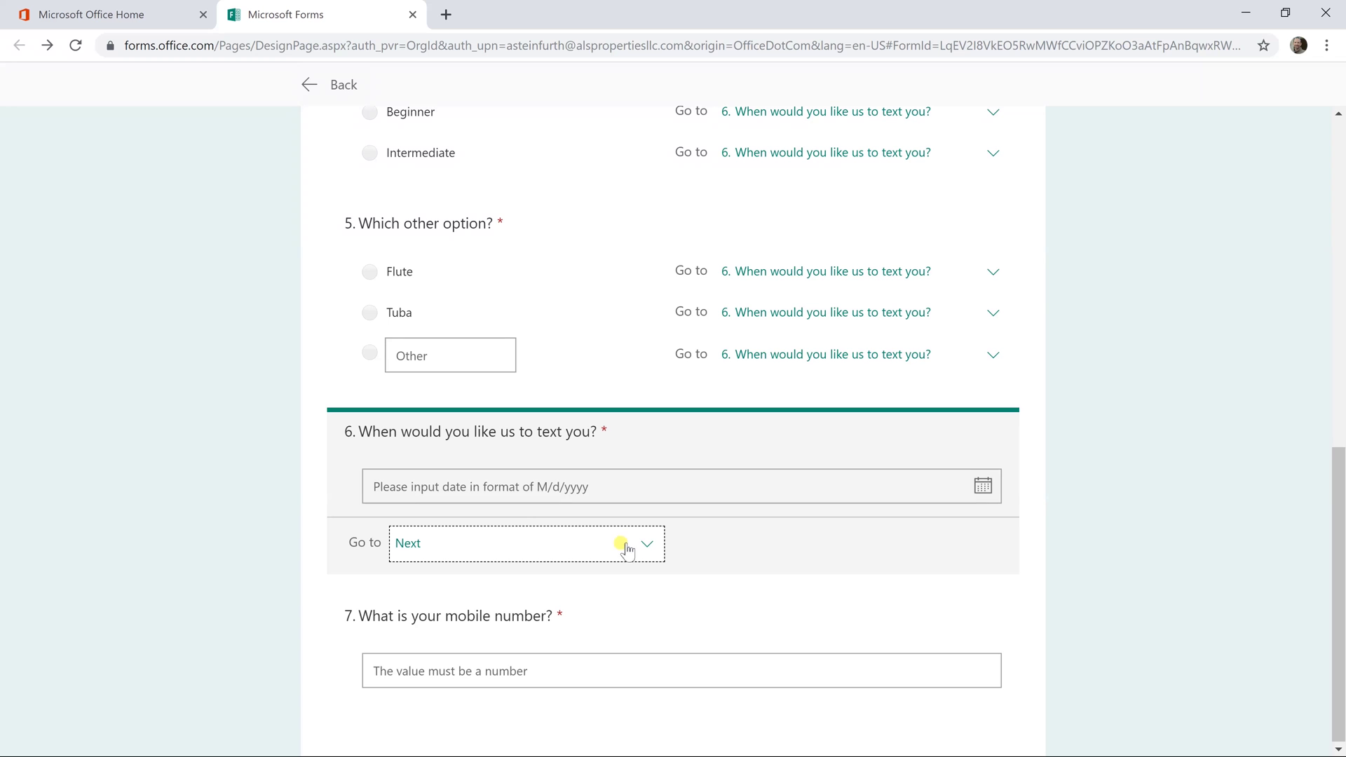
Make question 7, the mobile-number question, go to 'End of the form'
{"action": "left_click", "coordinate": [613, 604]}
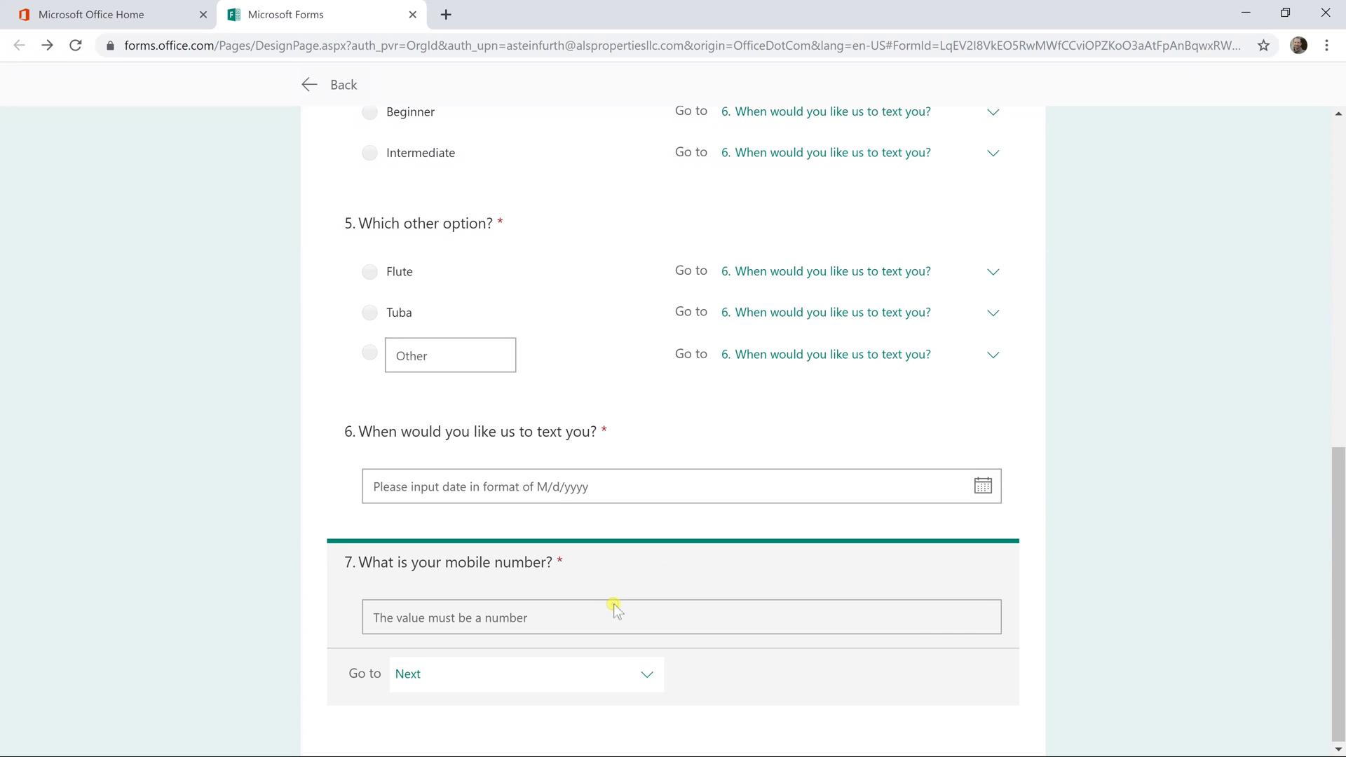
{"action": "left_click", "coordinate": [624, 677]}
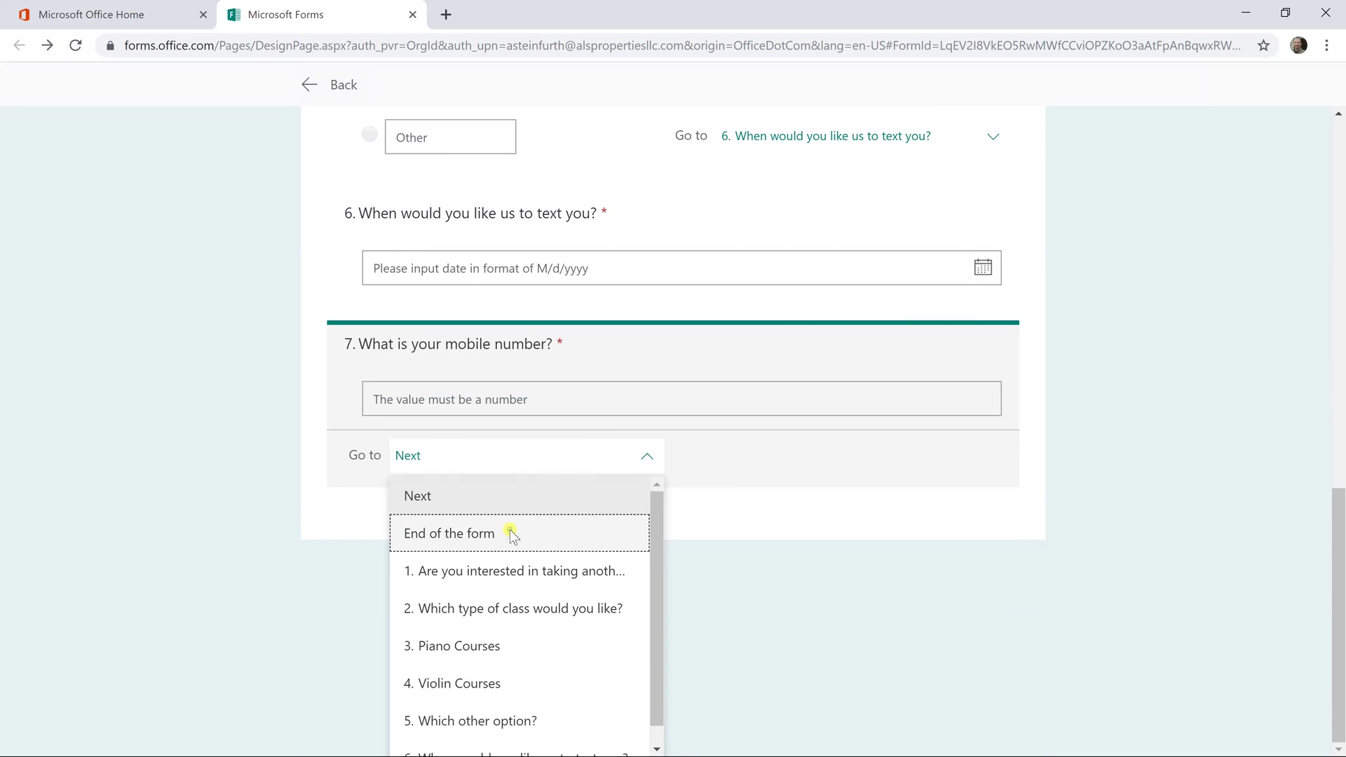
{"action": "left_click", "coordinate": [517, 547]}
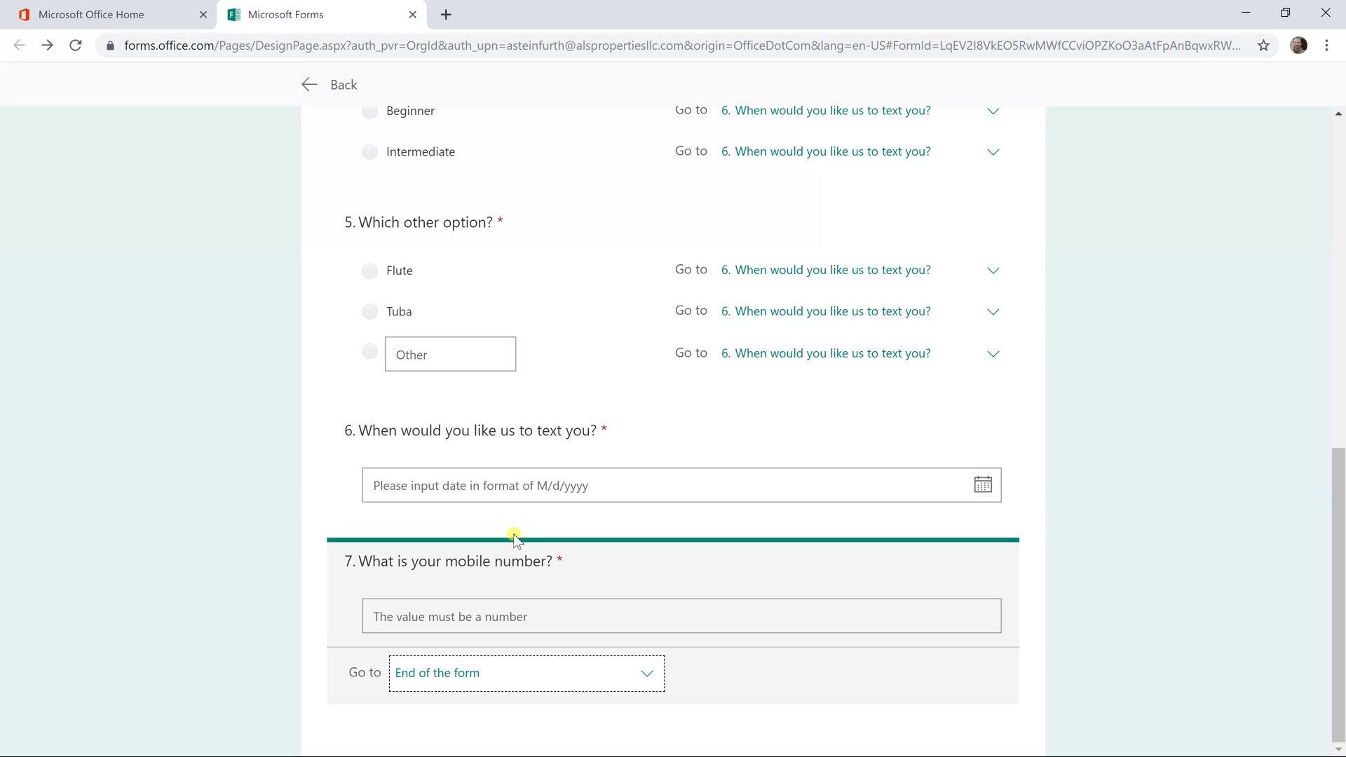
Leave Branching options and show the Responses tab with 0 responses and Active status
{"action": "scroll", "coordinate": [557, 382], "scroll_direction": "up", "scroll_amount": 7}
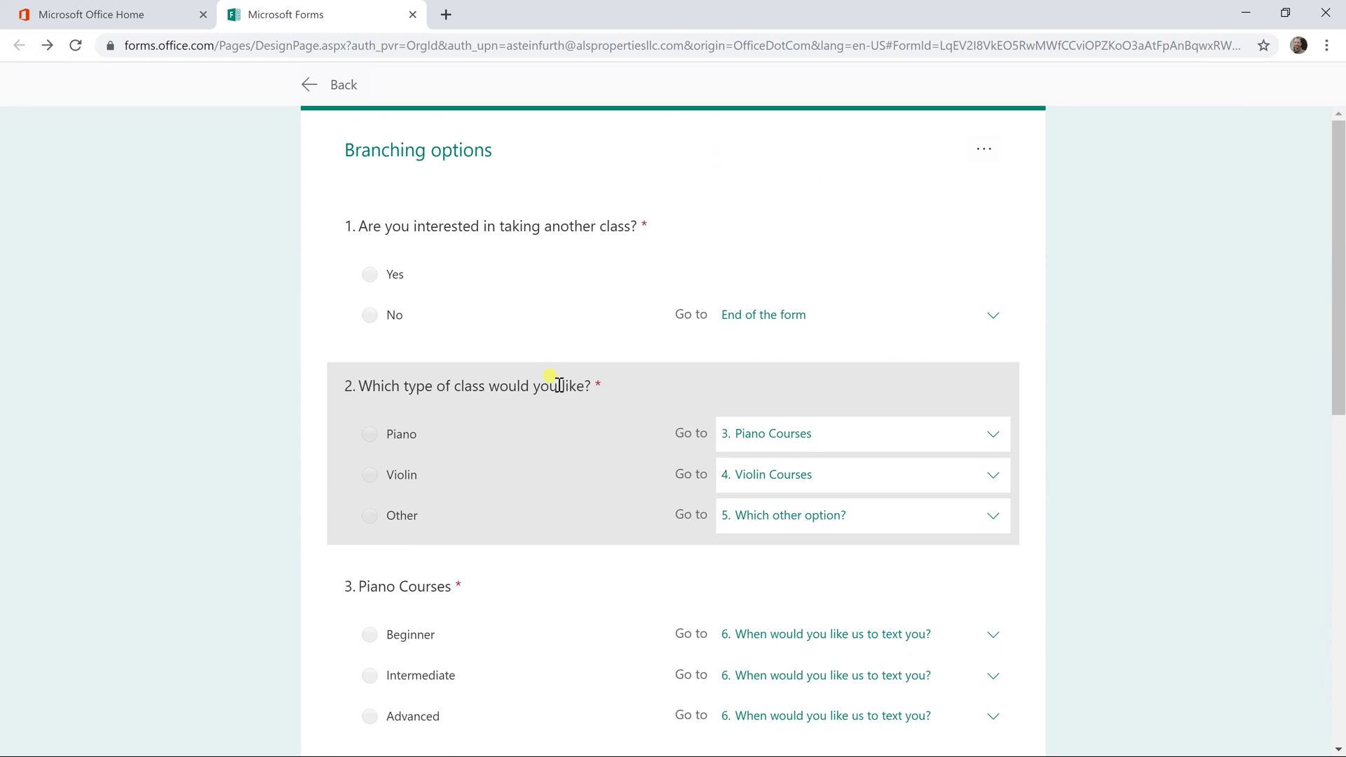
{"action": "left_click", "coordinate": [314, 87]}
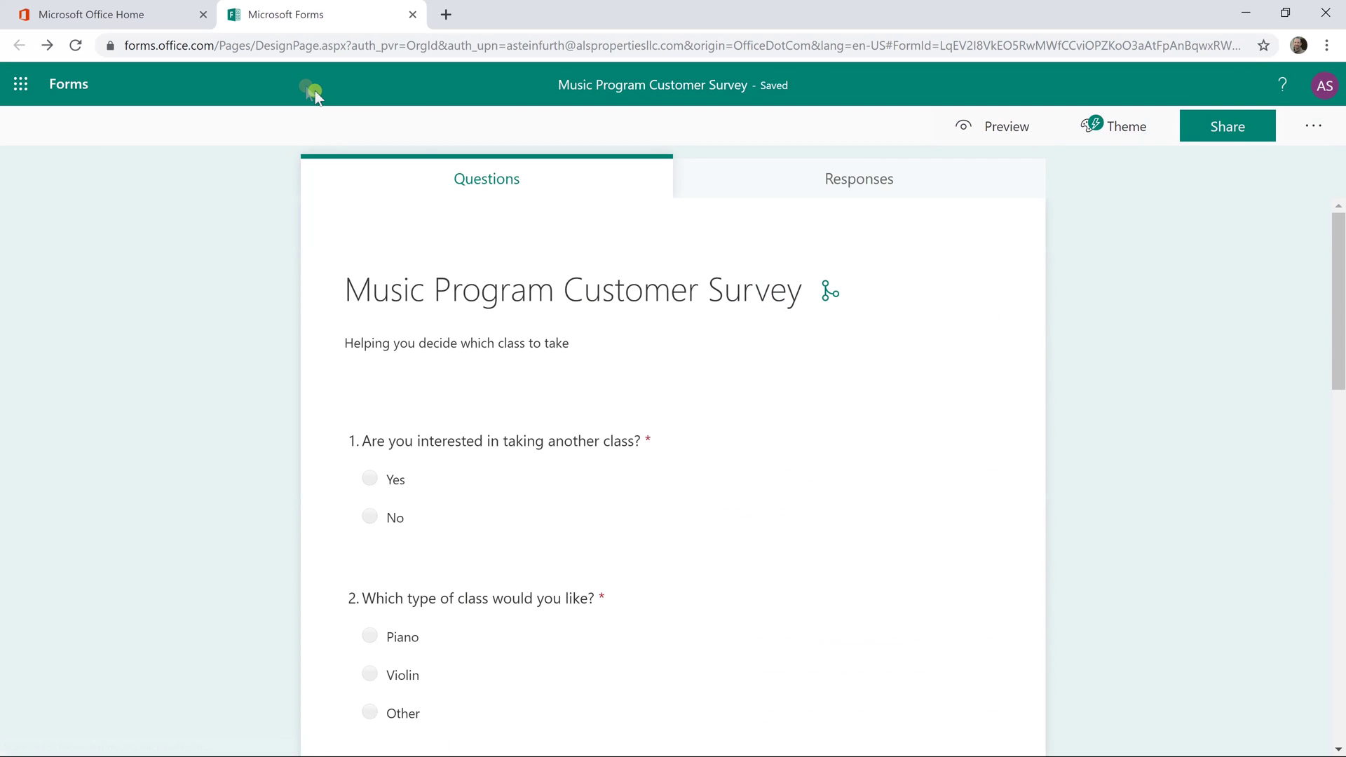
{"action": "left_click", "coordinate": [880, 184]}
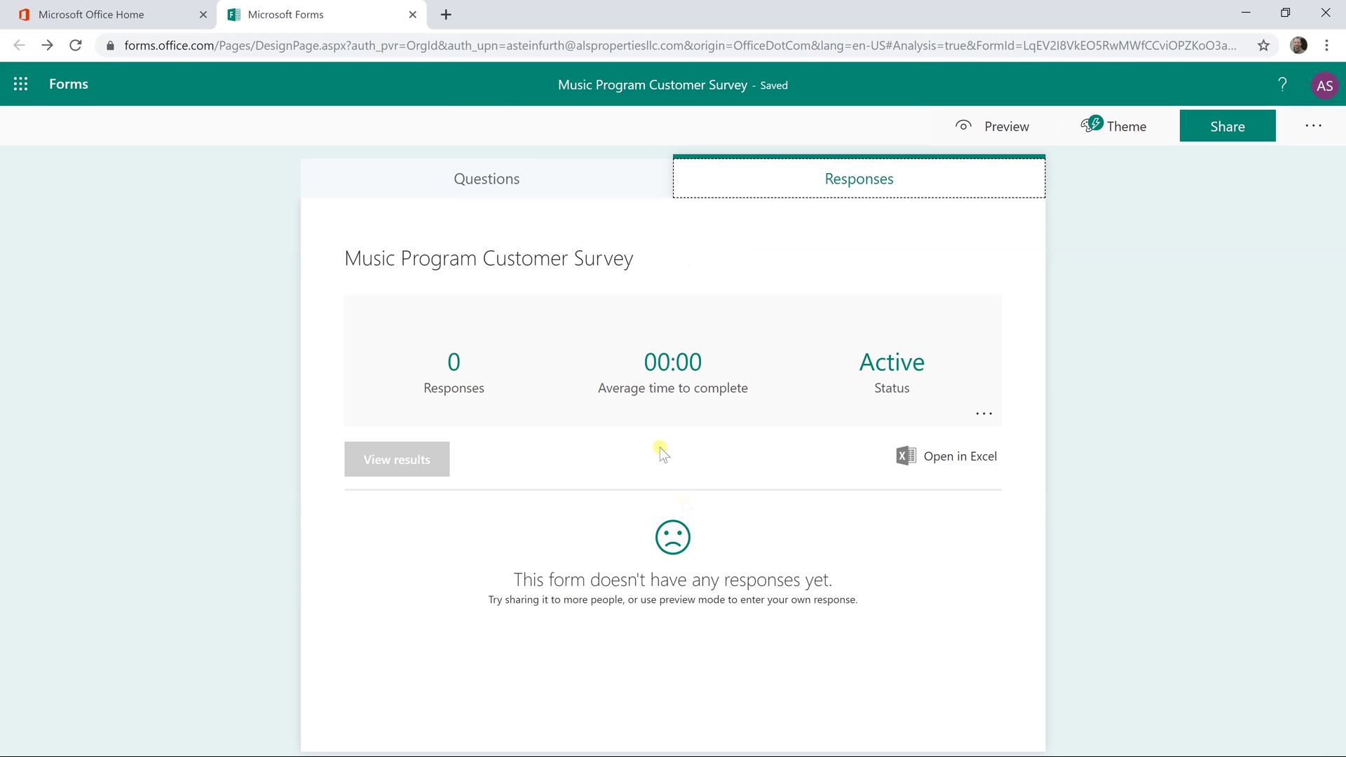